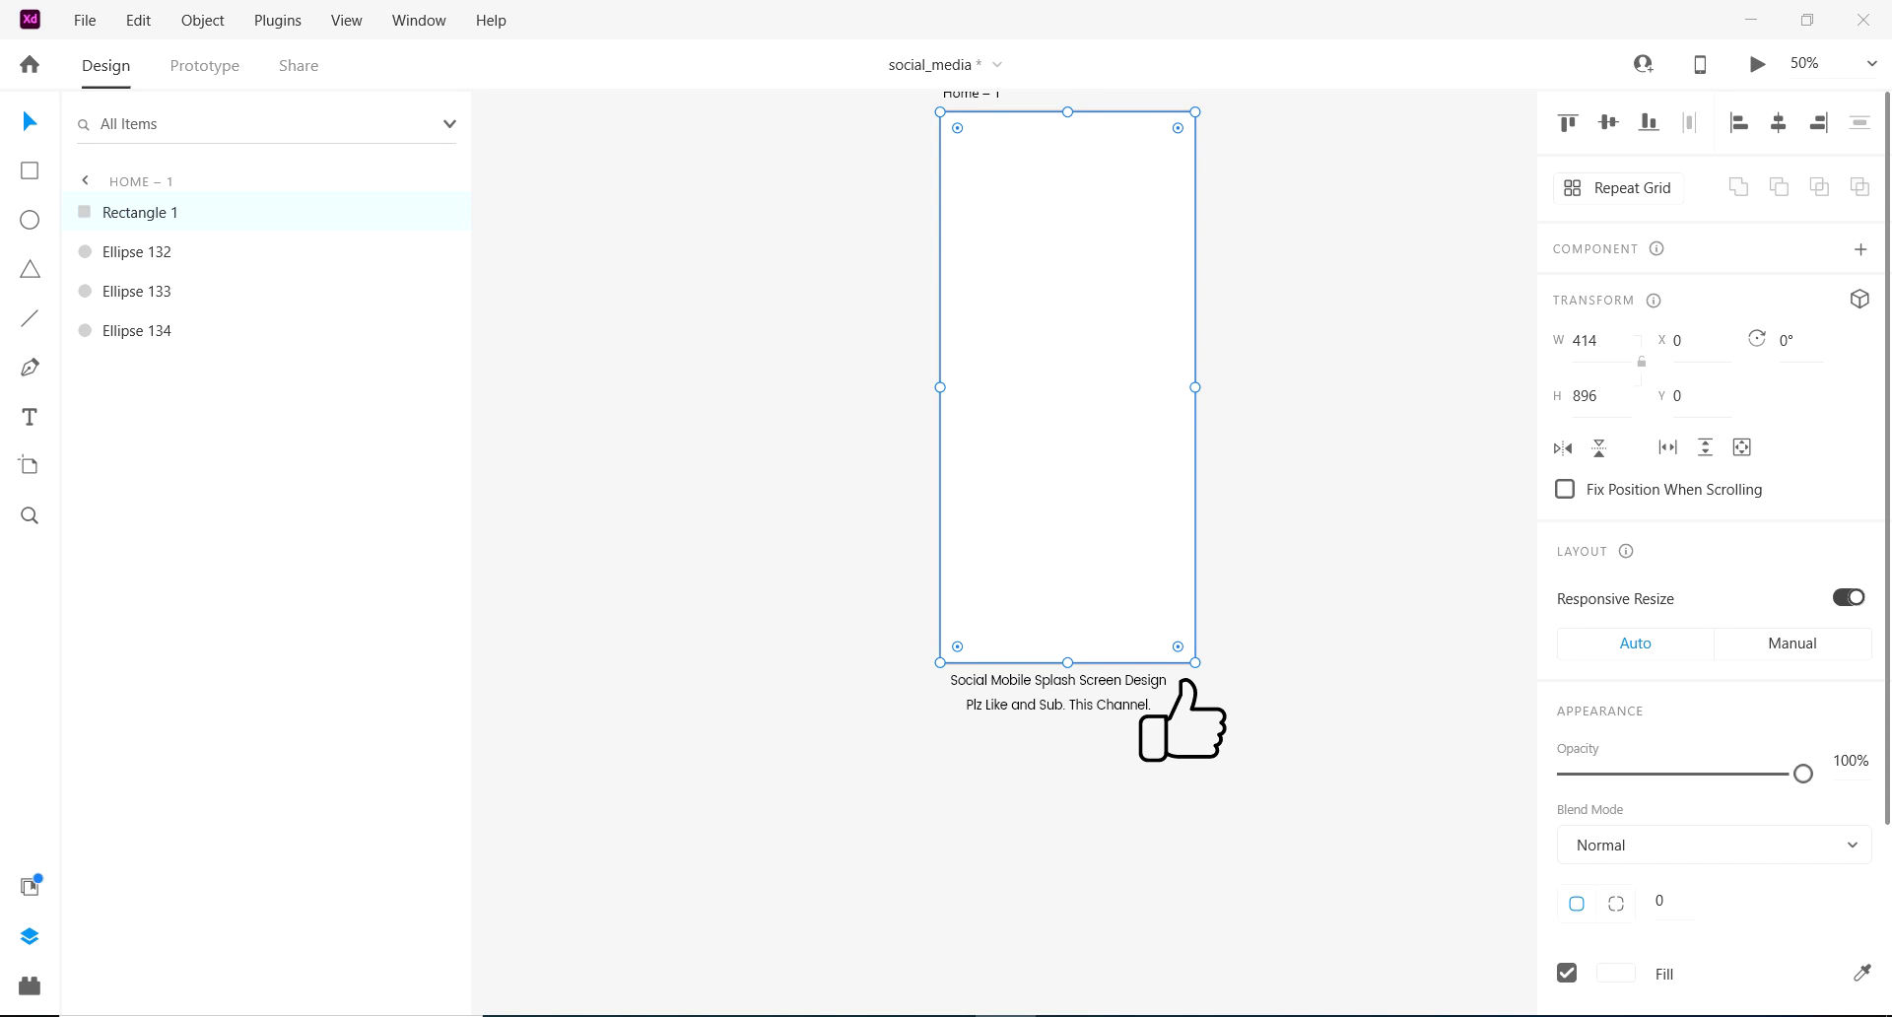
Step: Switch the Home – 1 rectangle's fill type to a linear gradient
left_click(1616, 973)
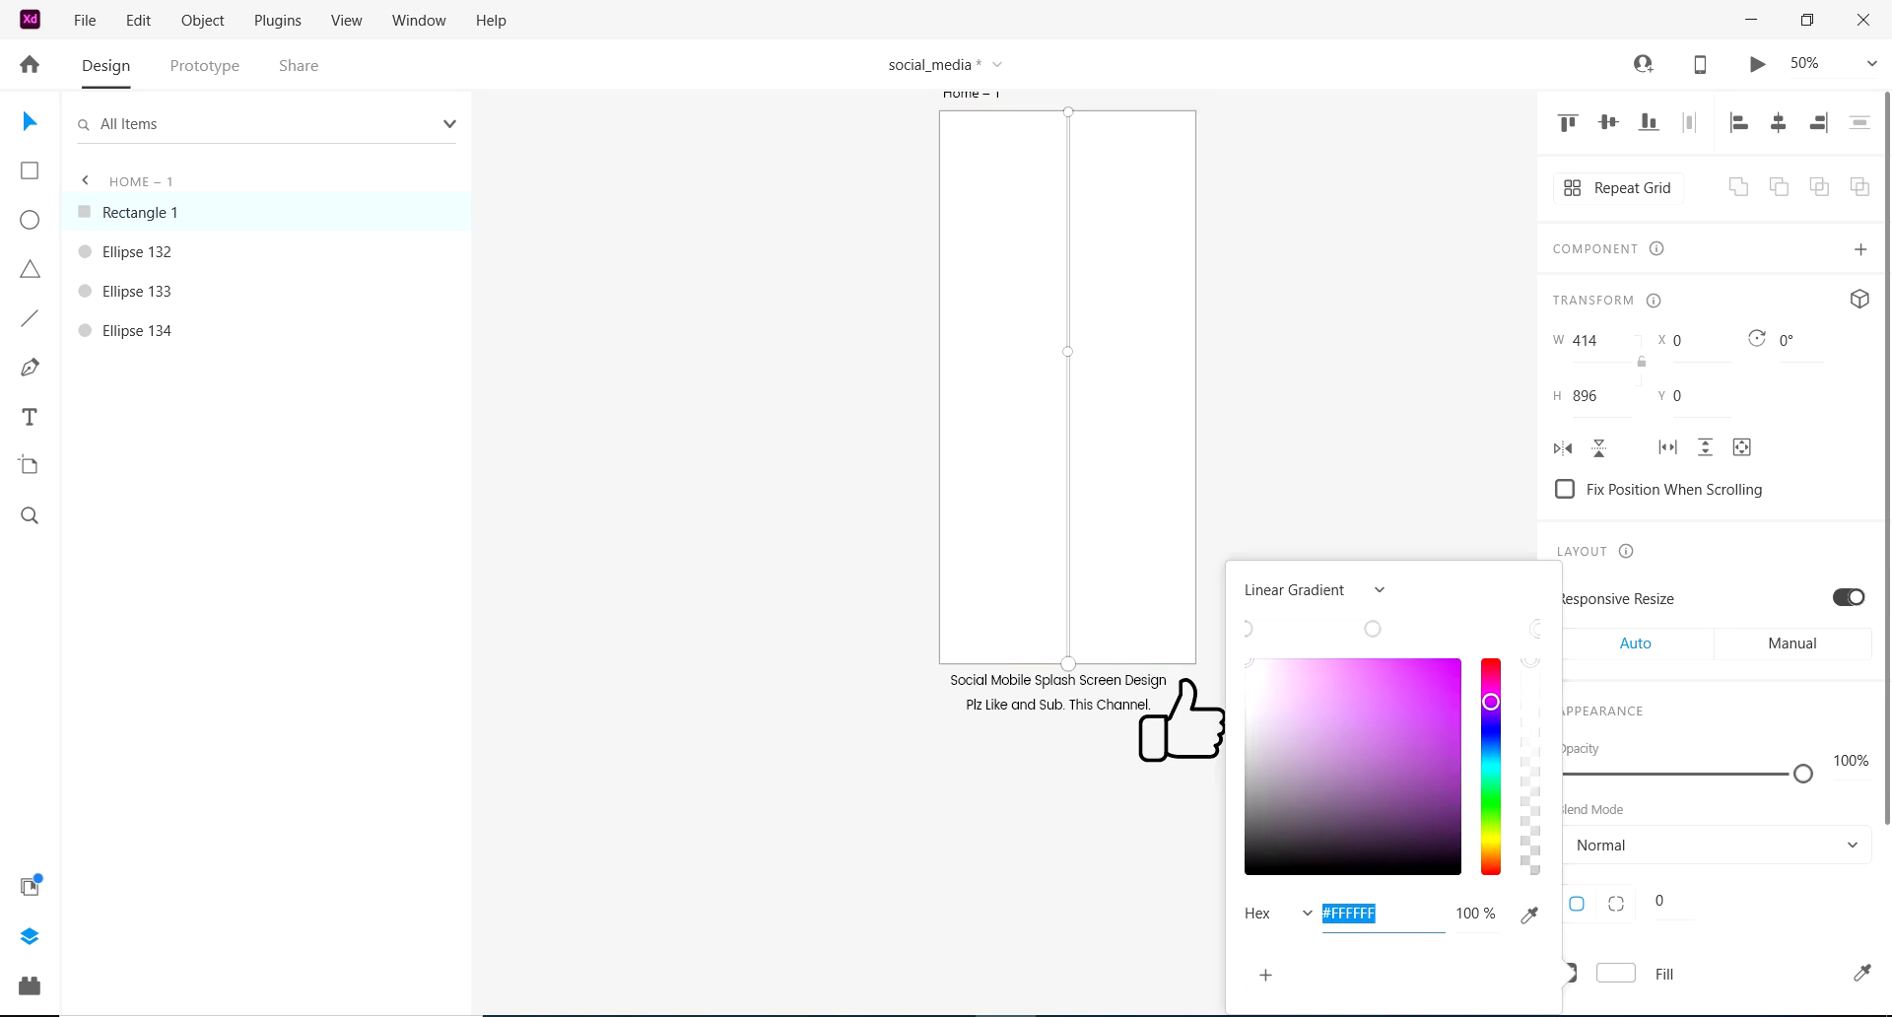
left_click(1379, 590)
left_click(1291, 537)
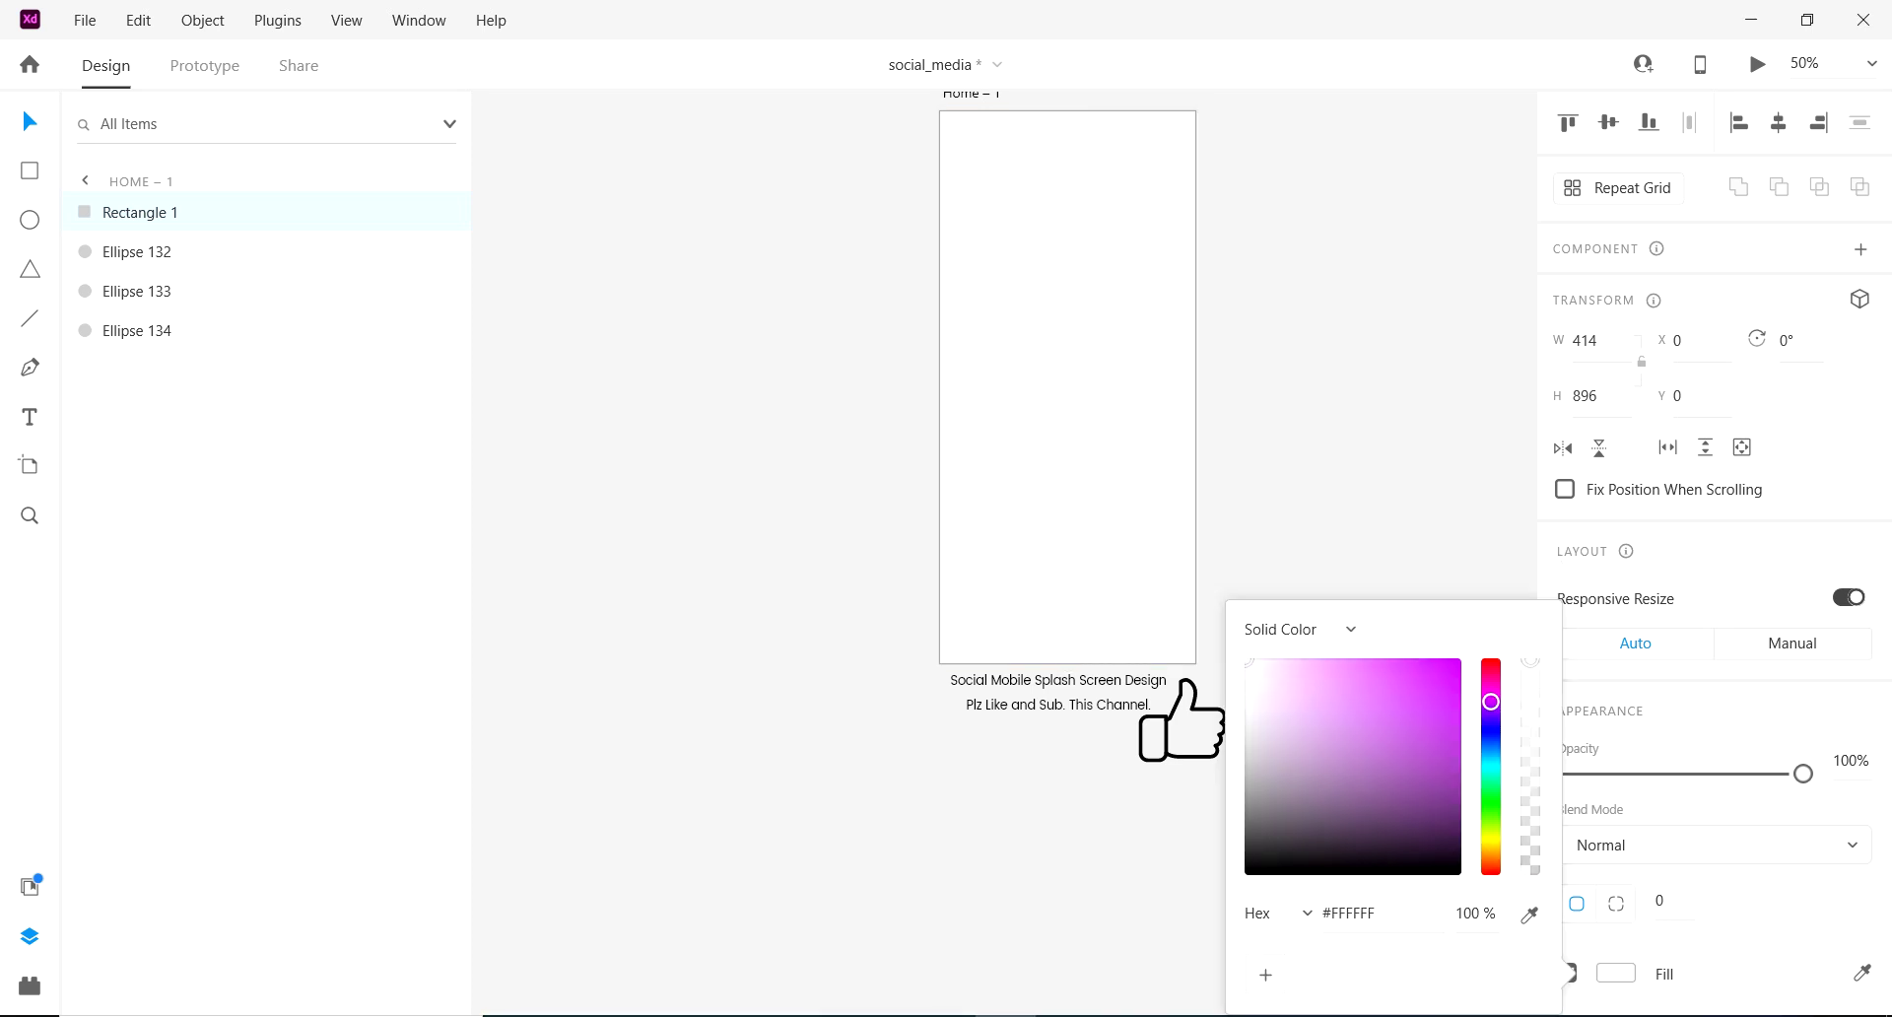
left_click(1349, 629)
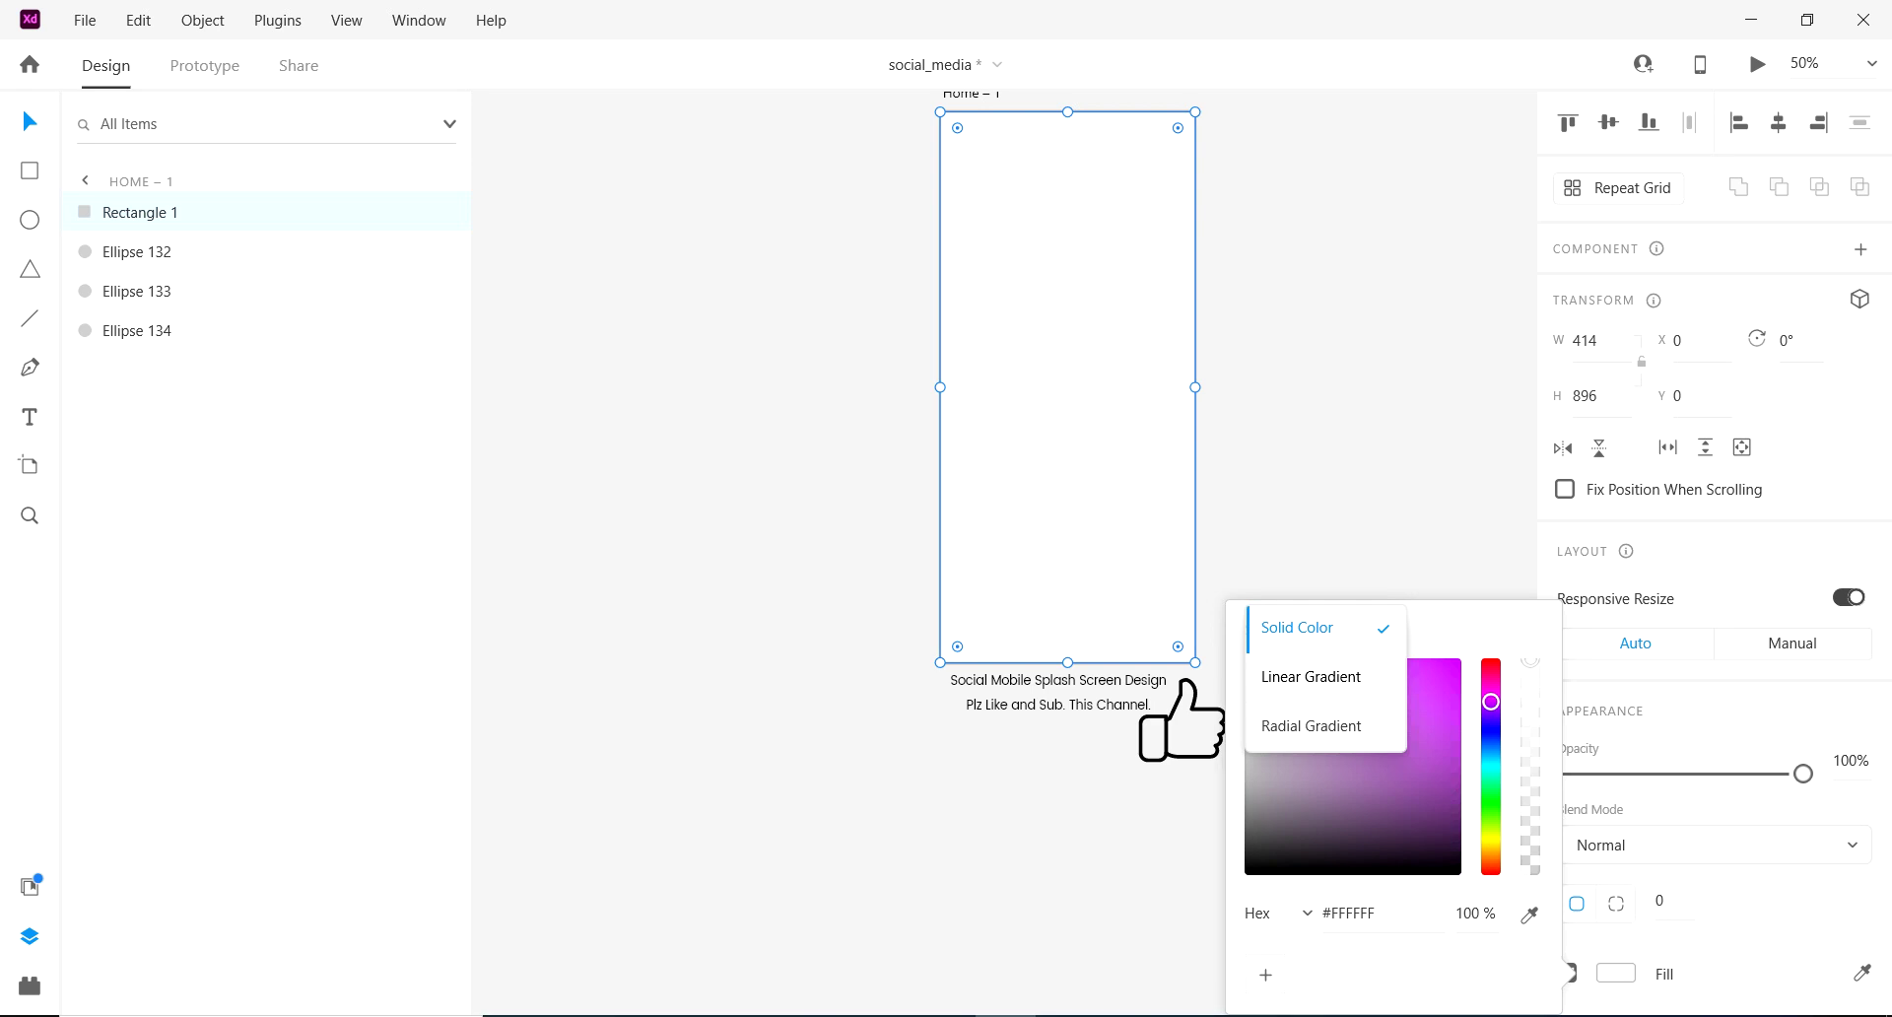
left_click(1293, 676)
key("Escape")
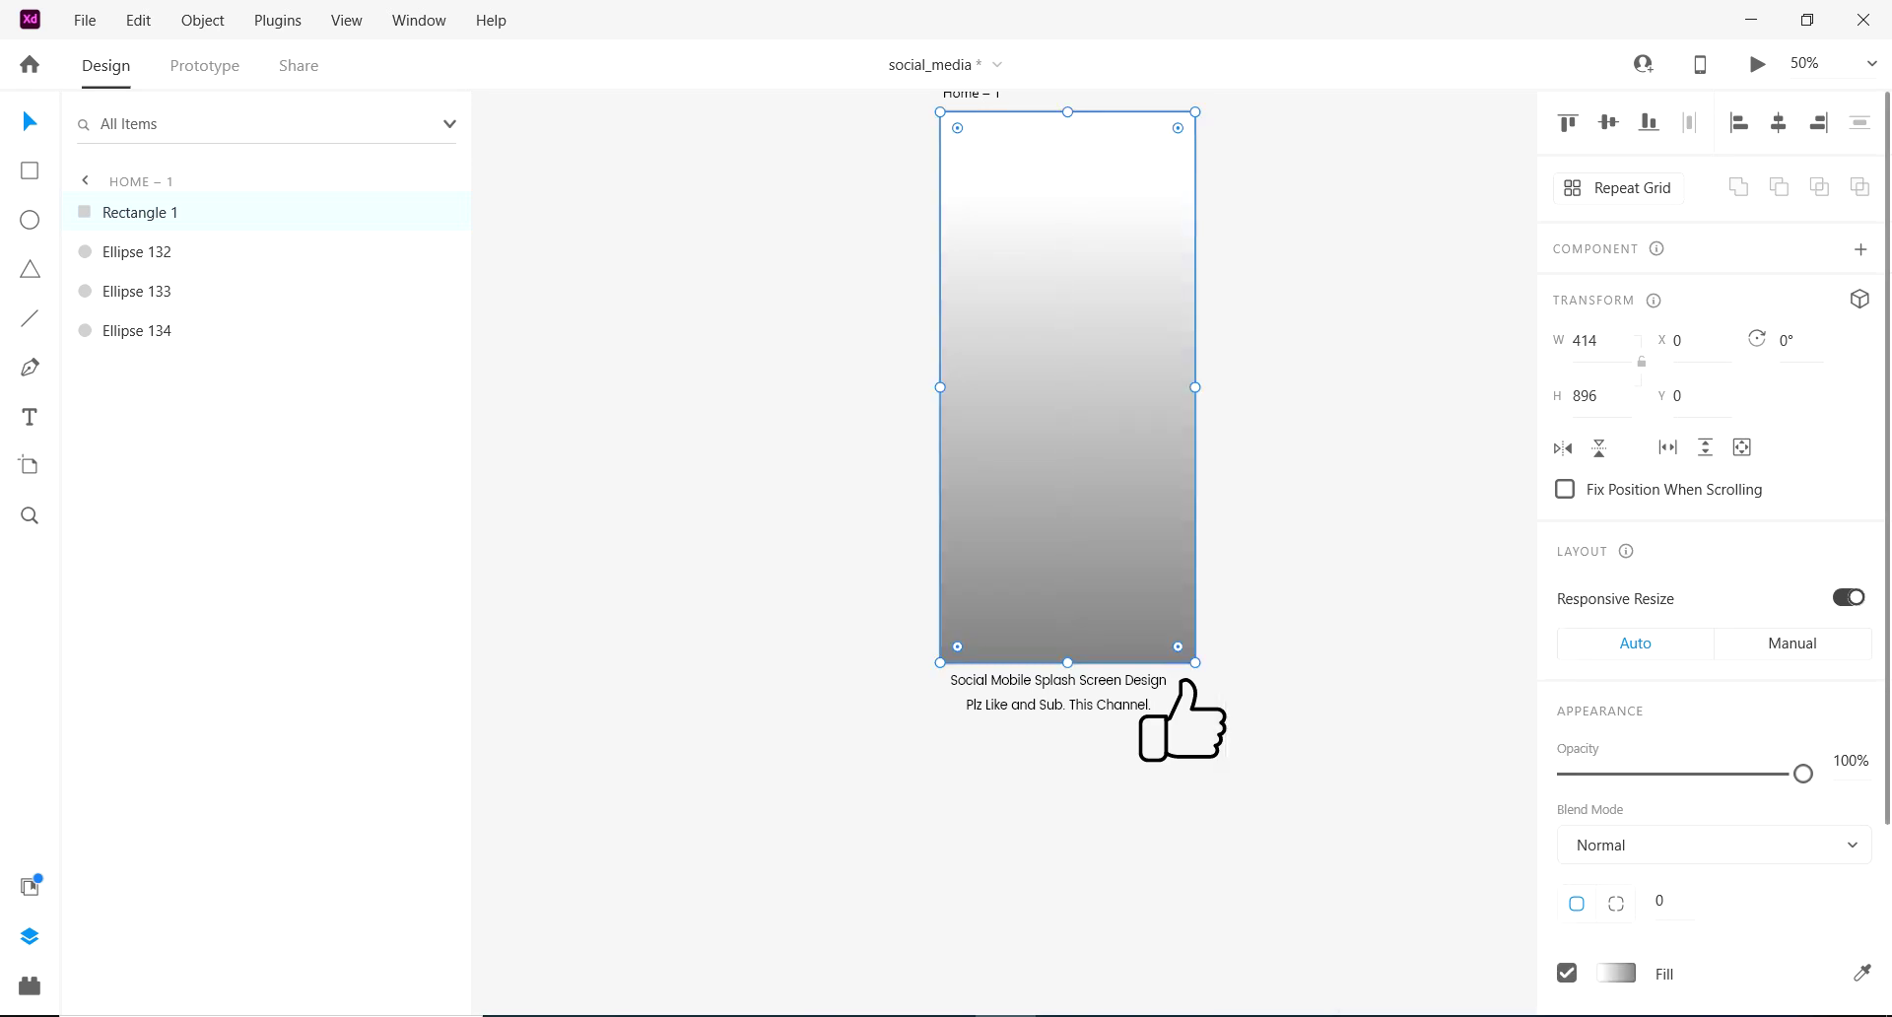
left_click(1616, 973)
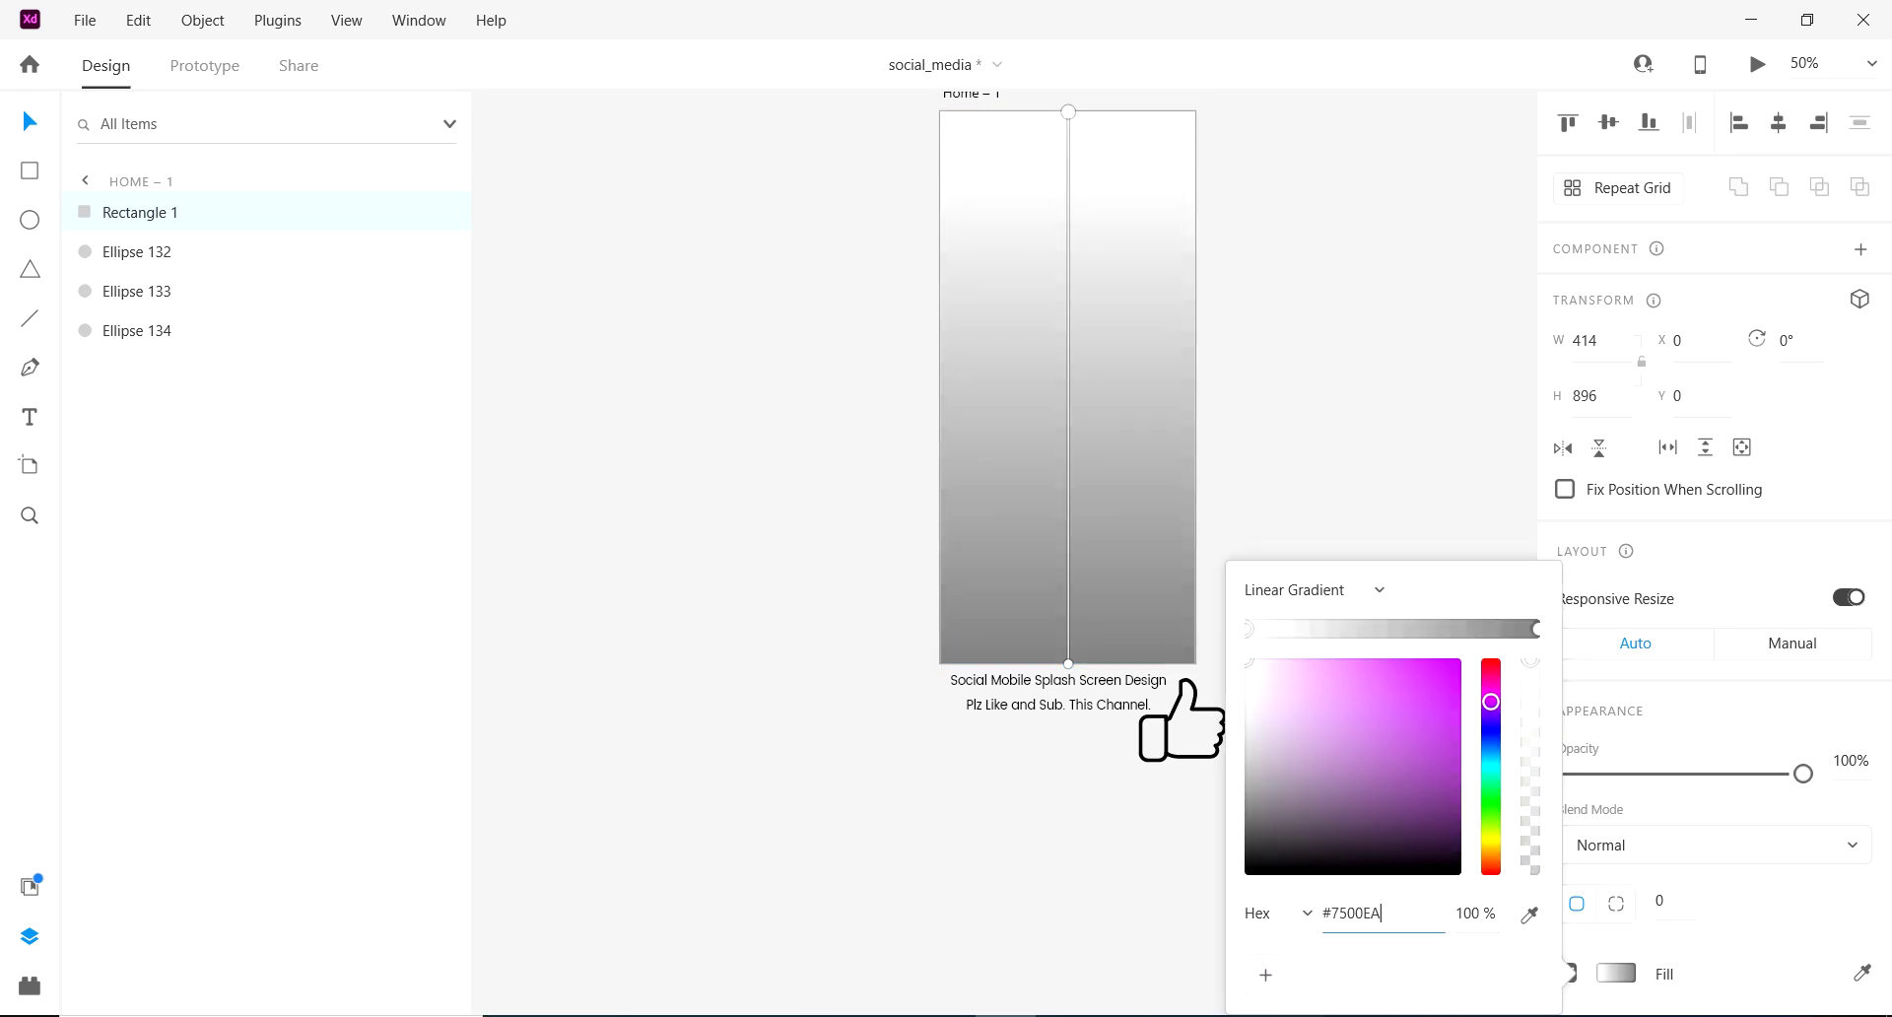
Step: Set the gradient's top colour stop to bright violet #8000FF
type("#7500EA")
key("Return")
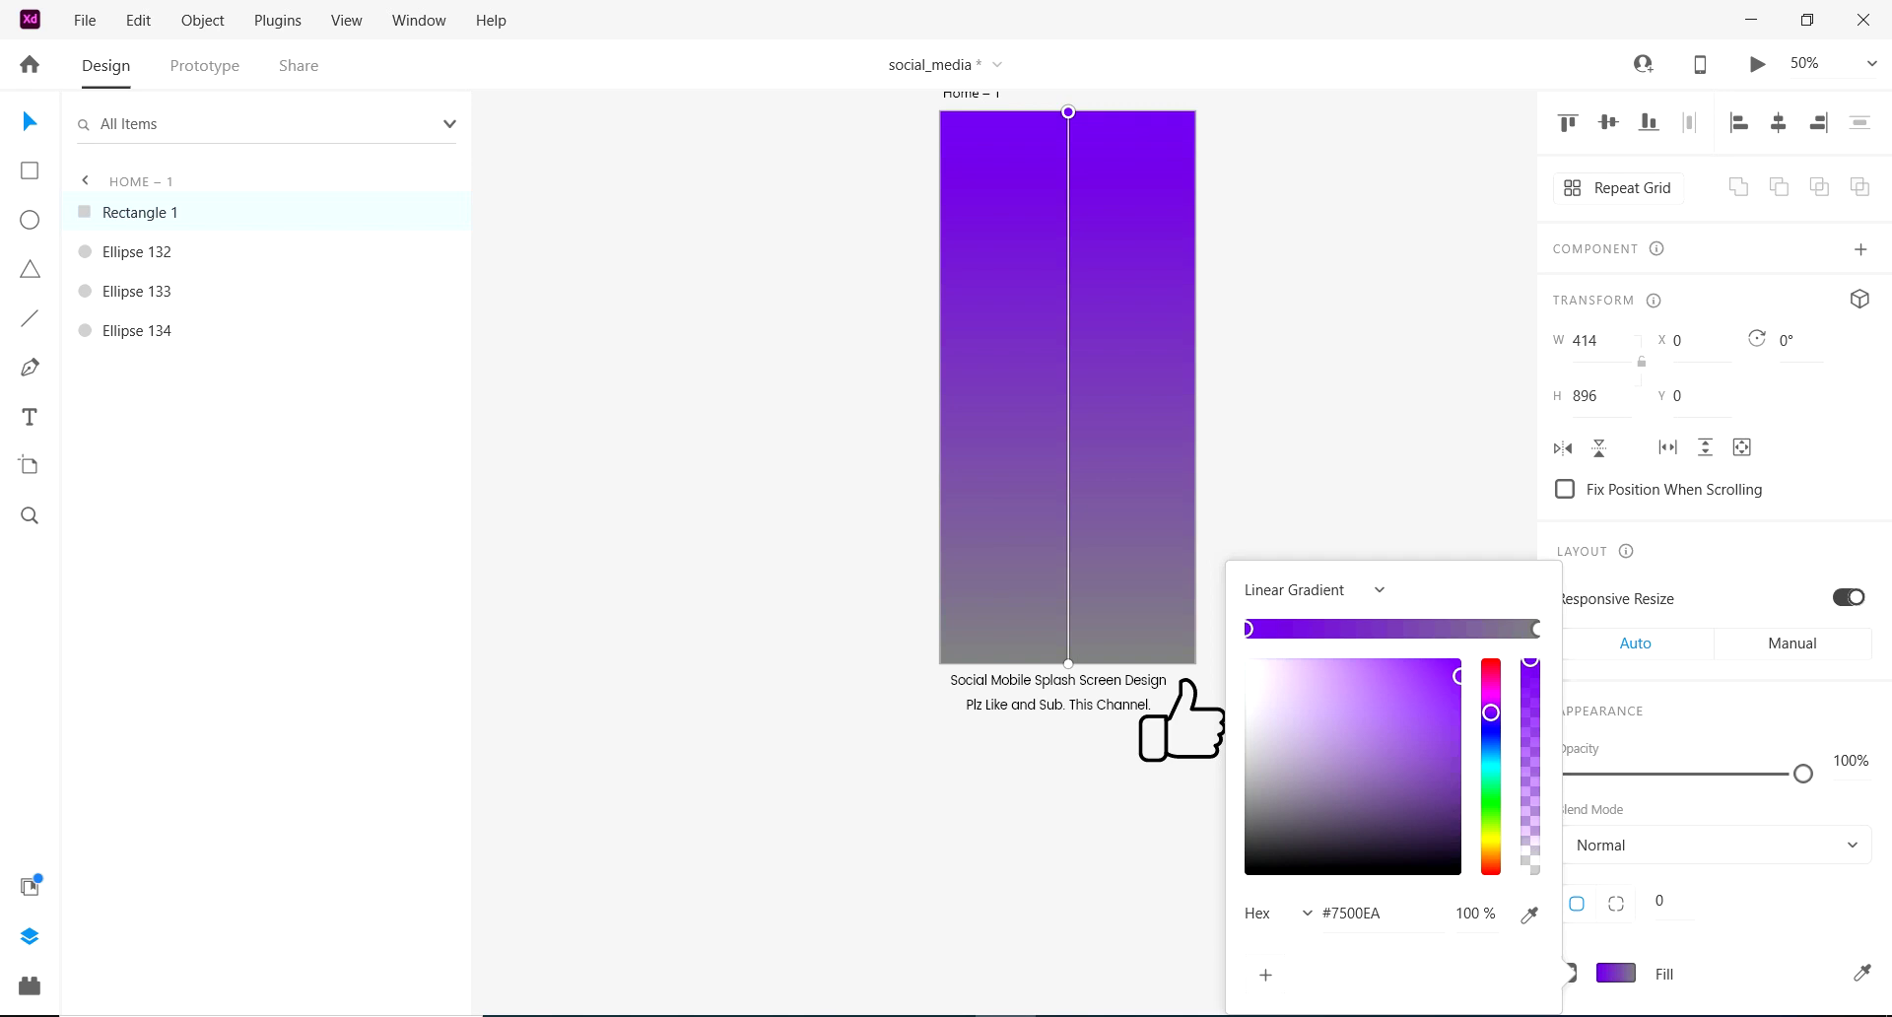
type("#8000FF")
key("Return")
Step: Set the gradient's bottom stop to #7500EA, then darken it to #36006D
left_click(1535, 629)
left_click(1350, 912)
type("#7500EA")
key("Return")
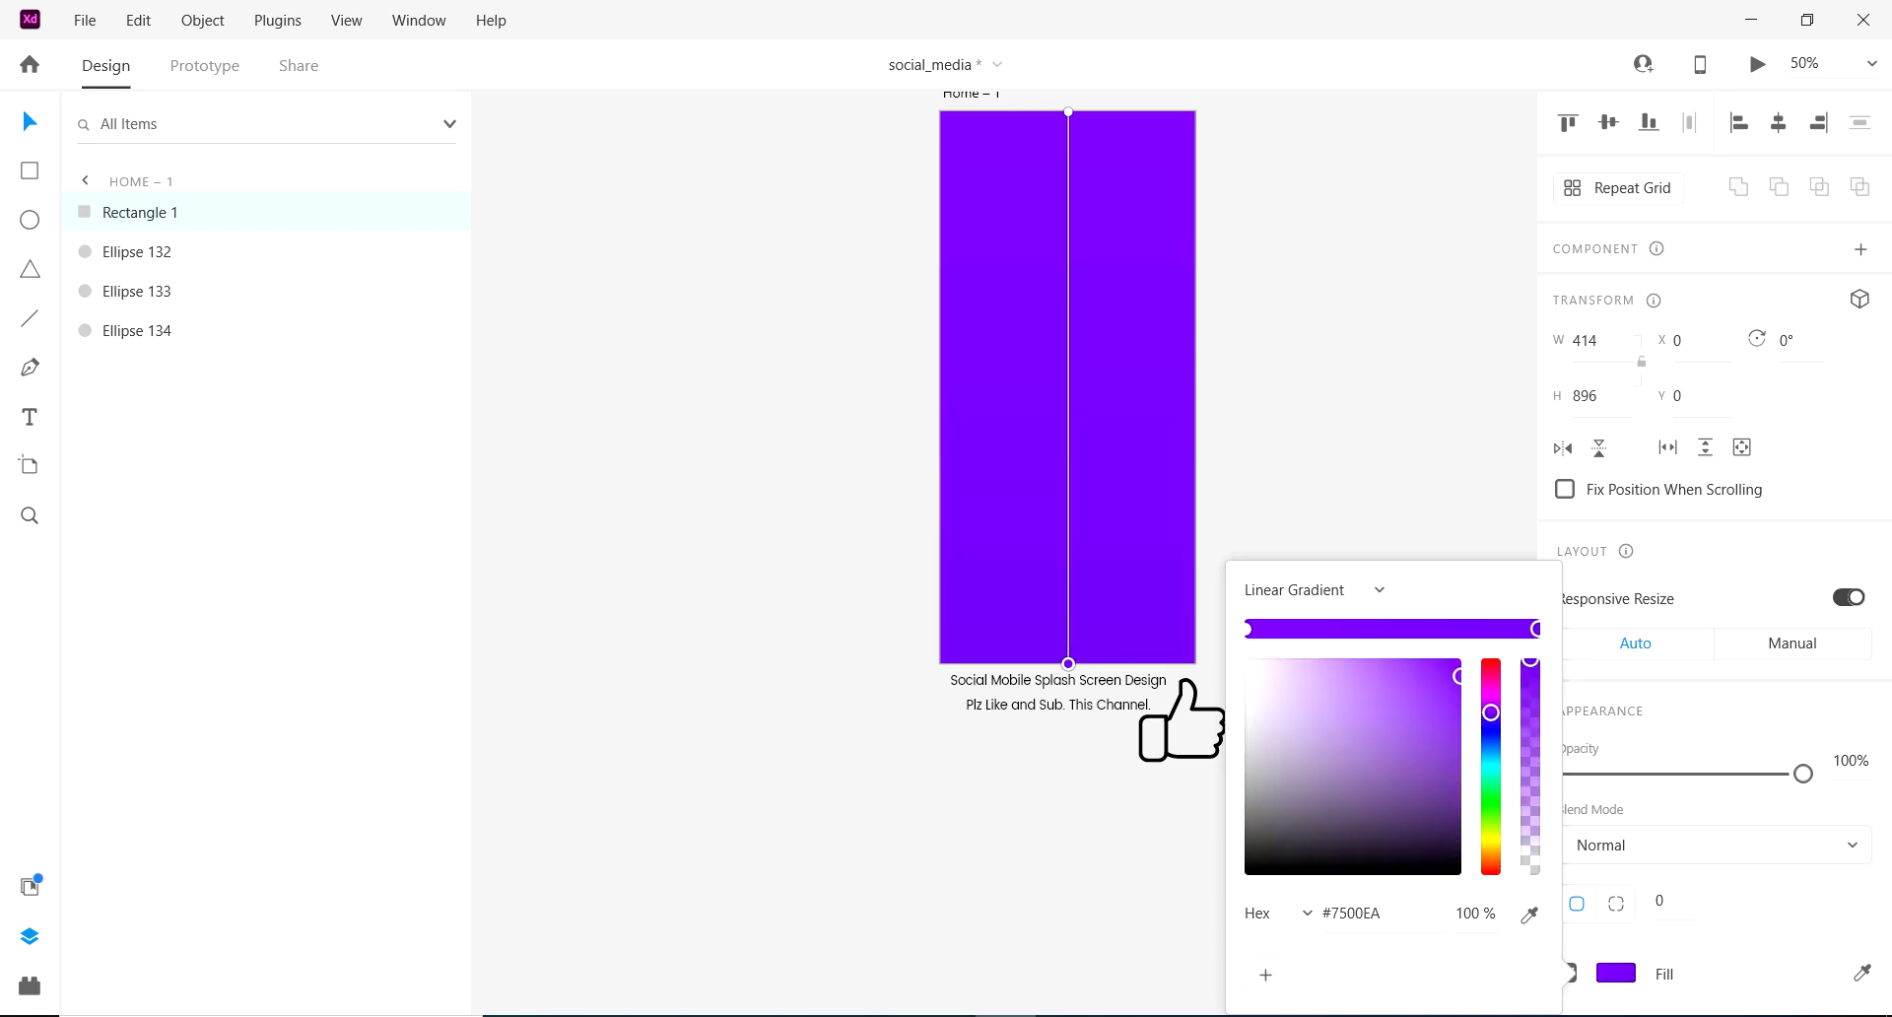
left_click_drag(1458, 676, 1458, 782)
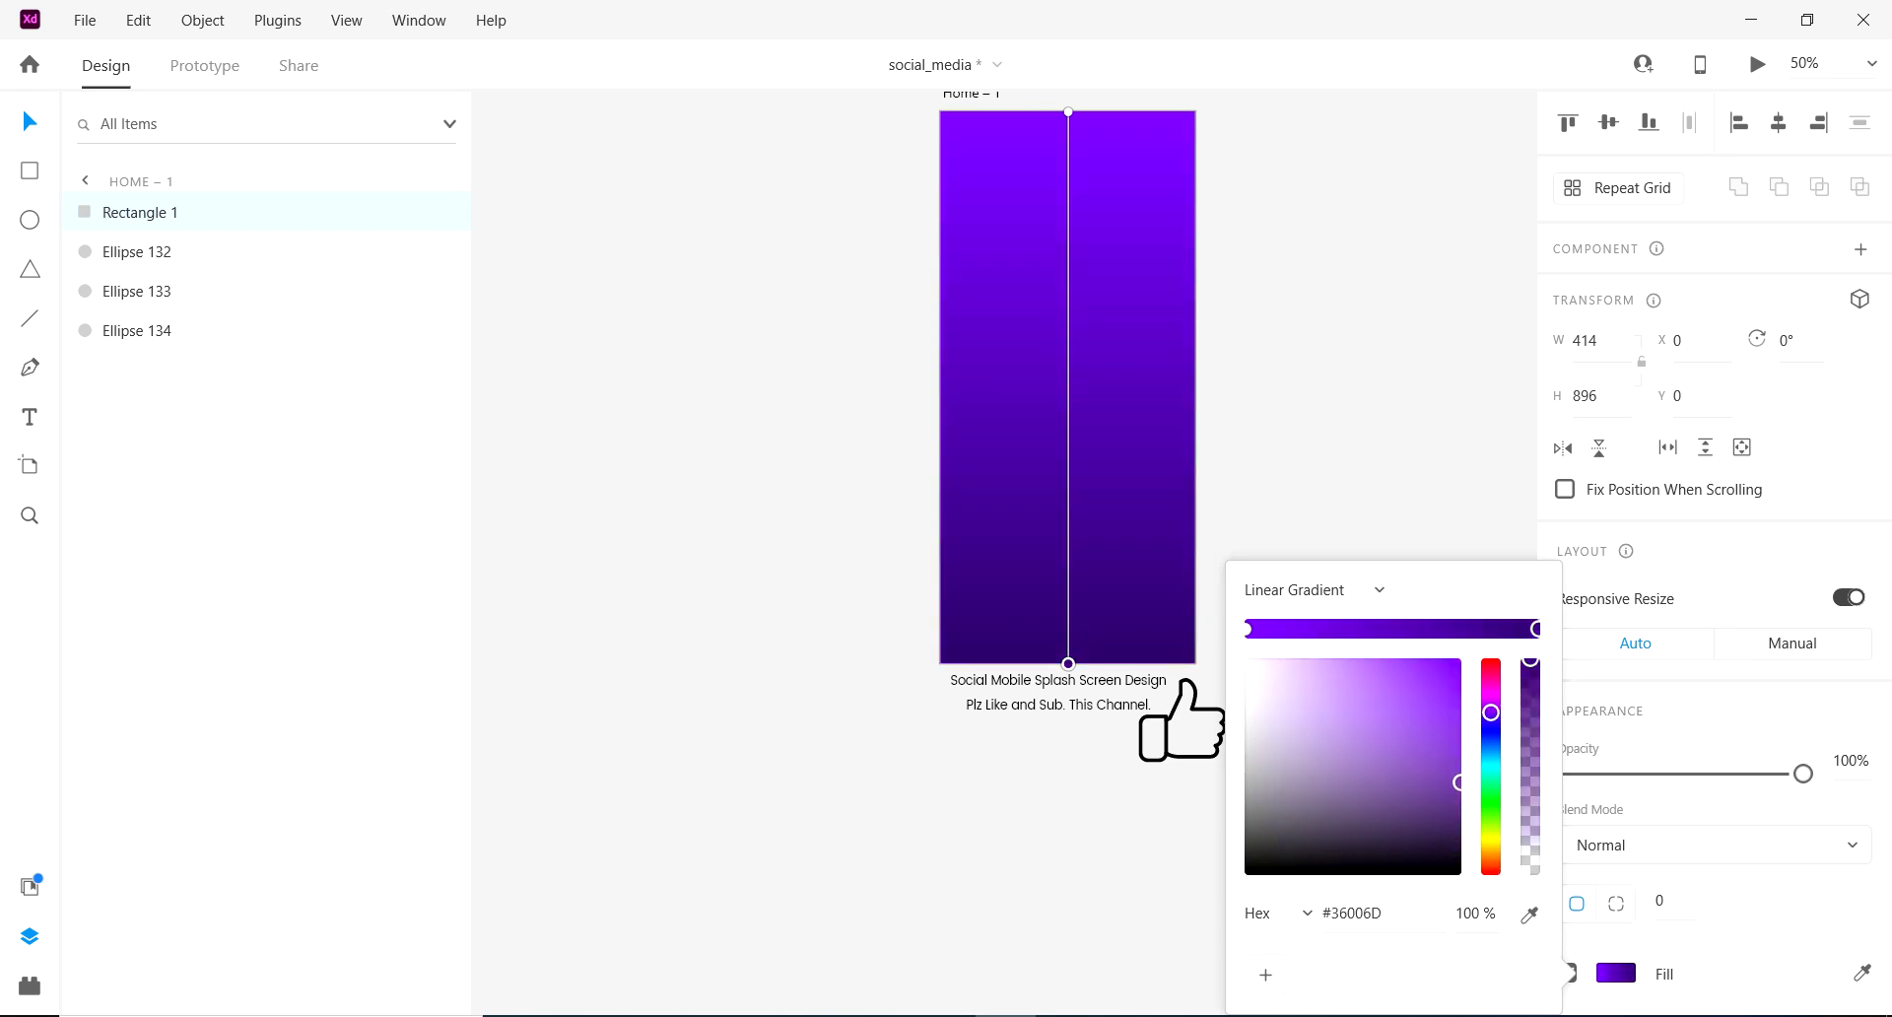
key("Escape")
key("Escape")
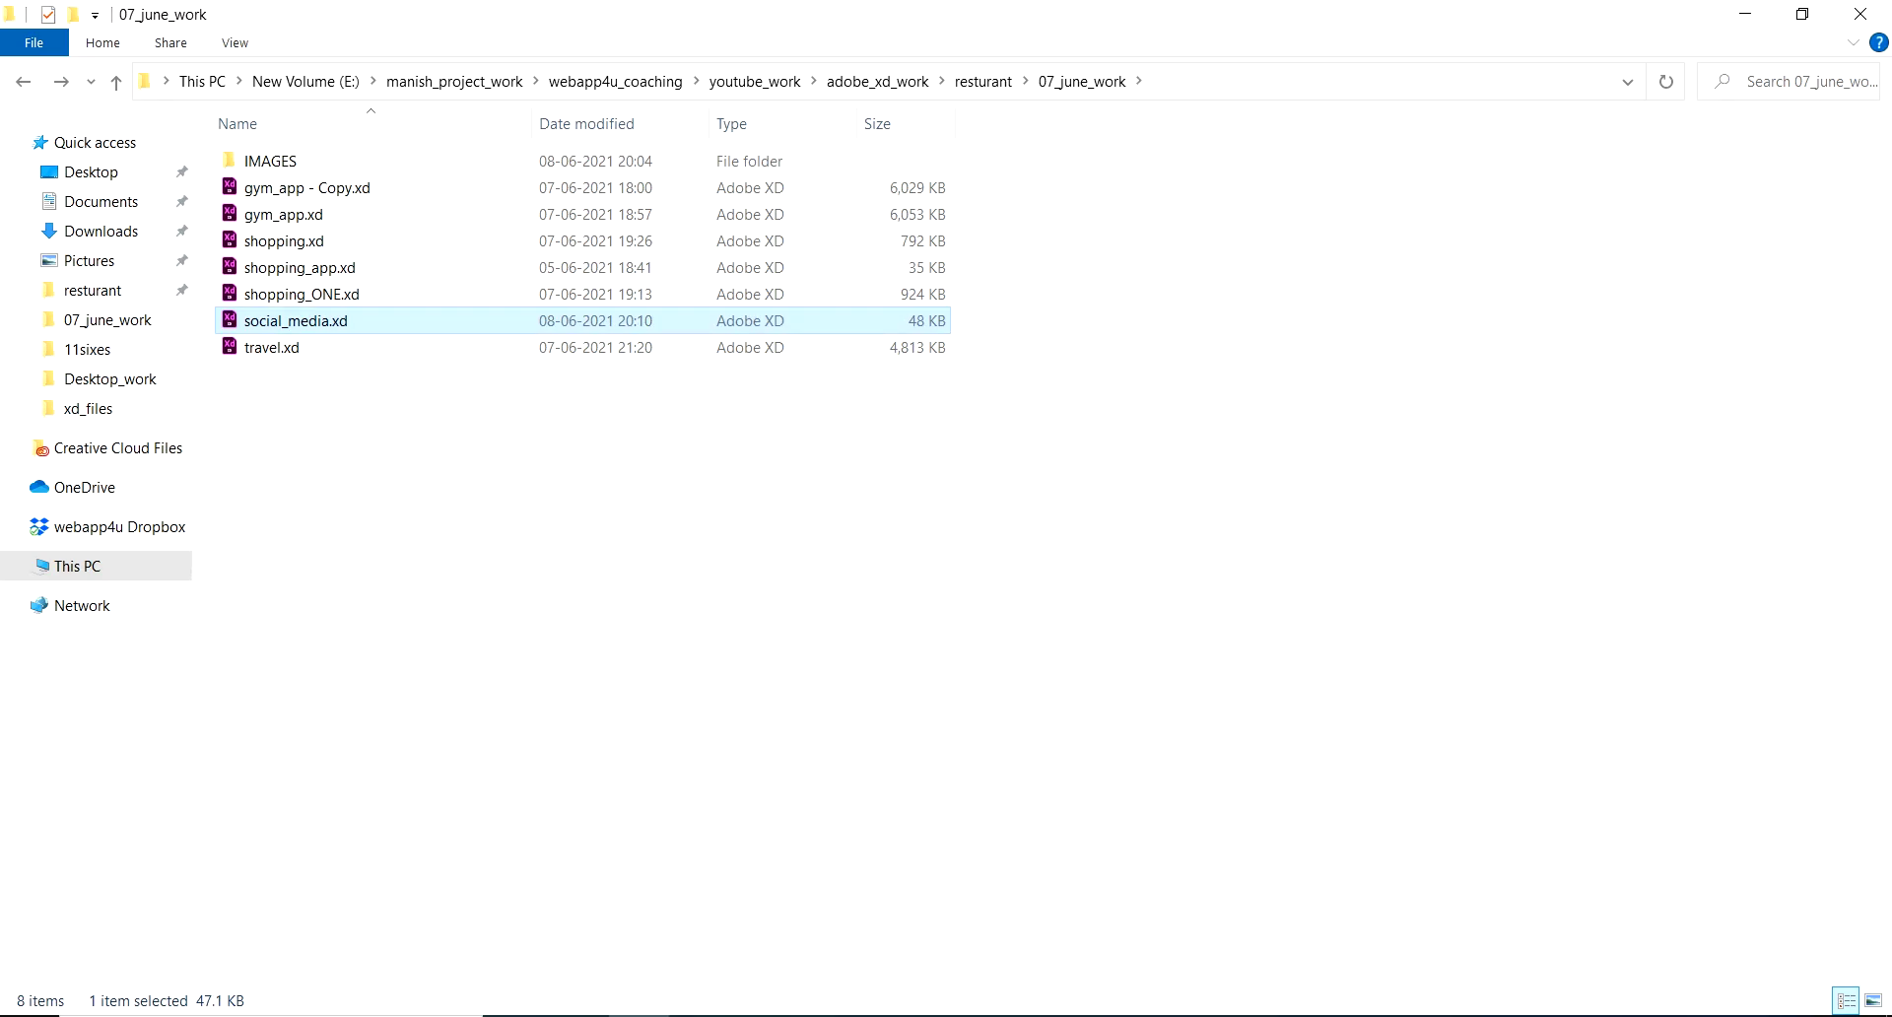
Step: Browse File Explorer into IMAGES › social_media, then bring Adobe XD back to the front
key("Home")
key("Return")
key("Right")
key("Right")
key("Left")
key("Left")
key("Return")
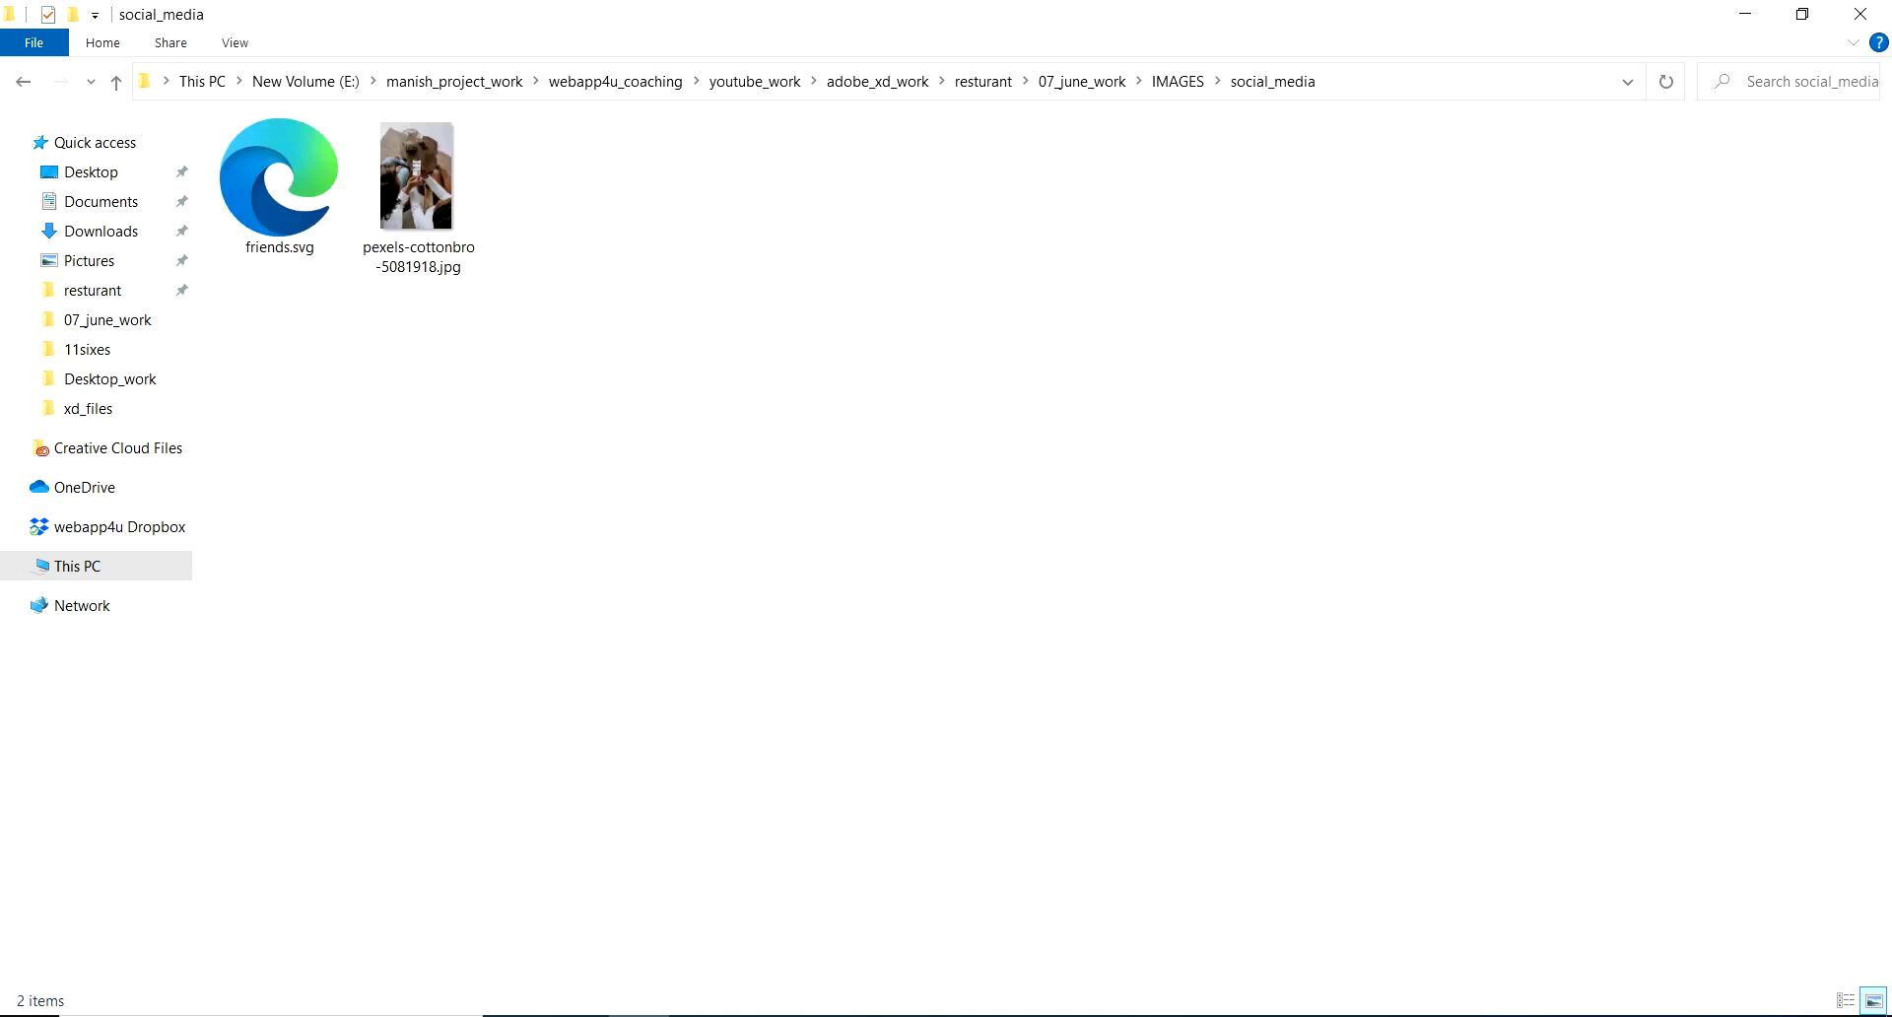
key("alt+d")
key("alt+Tab")
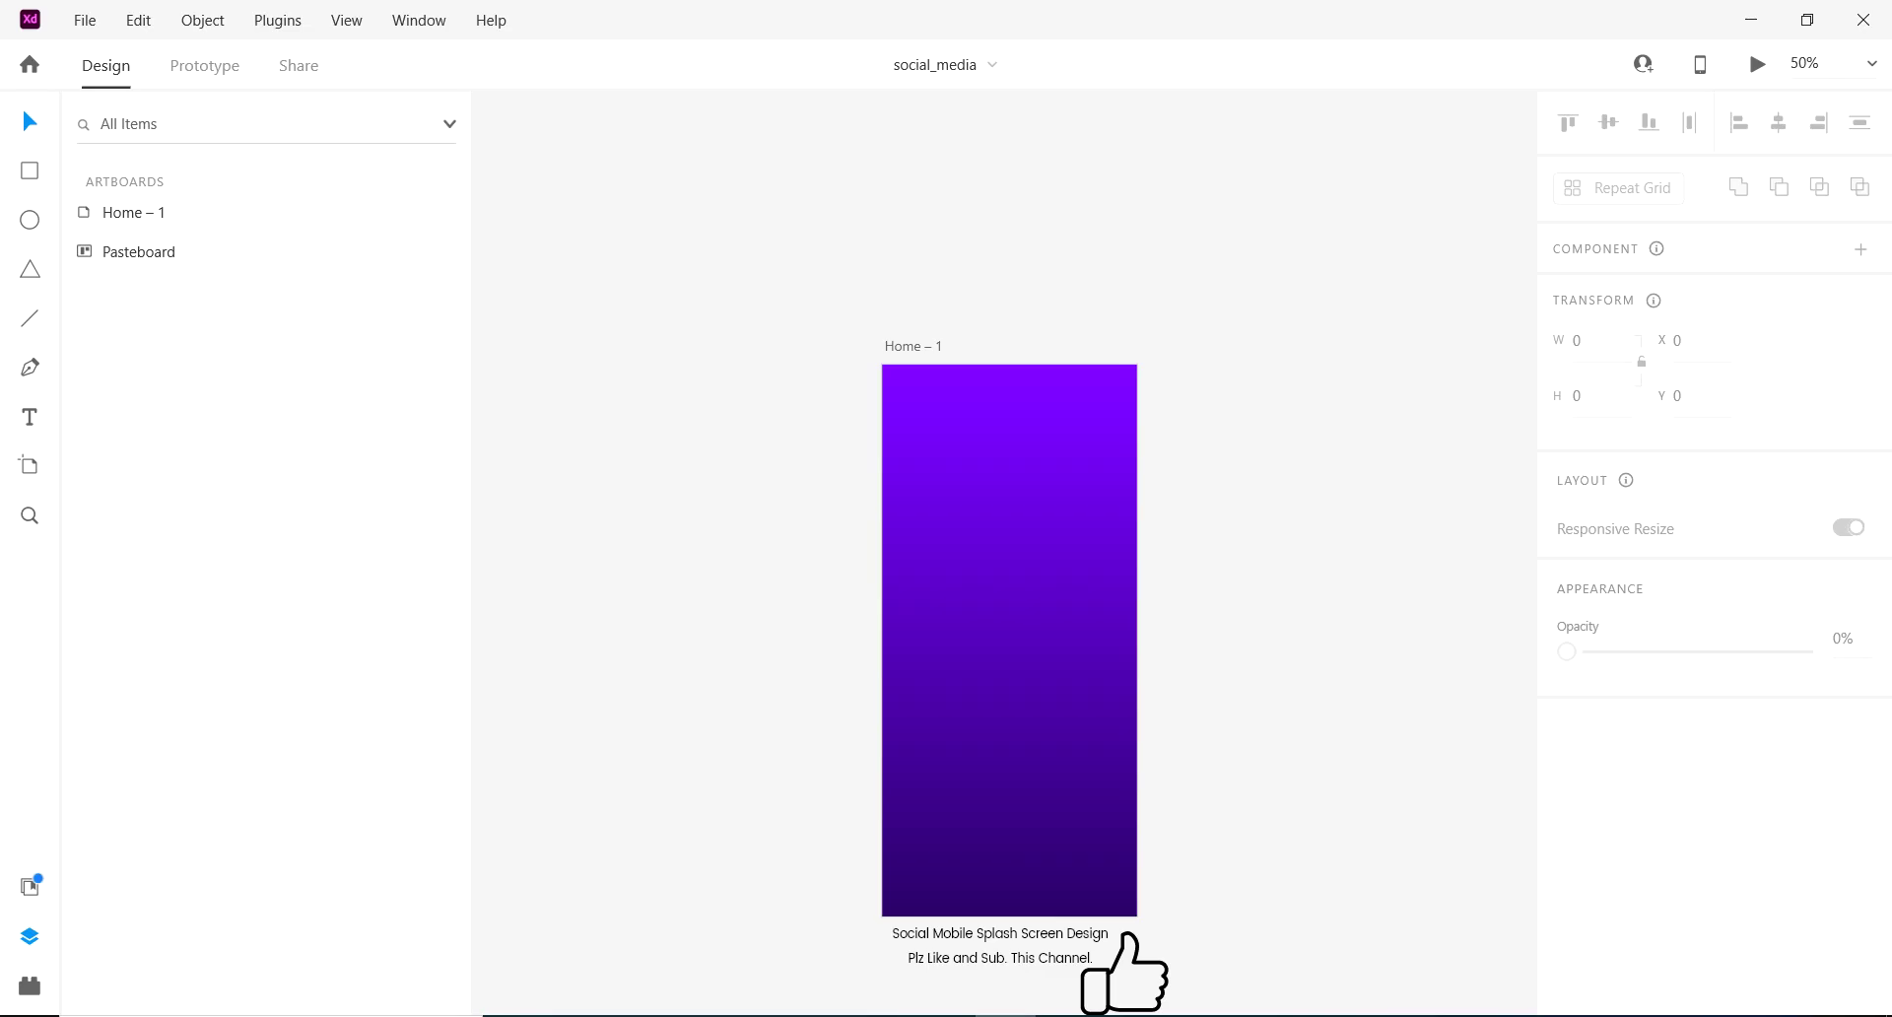
Step: Drop the pexels-cottonbro-5081918 photo onto the artboard, then undo that drop
key("ctrl+minus")
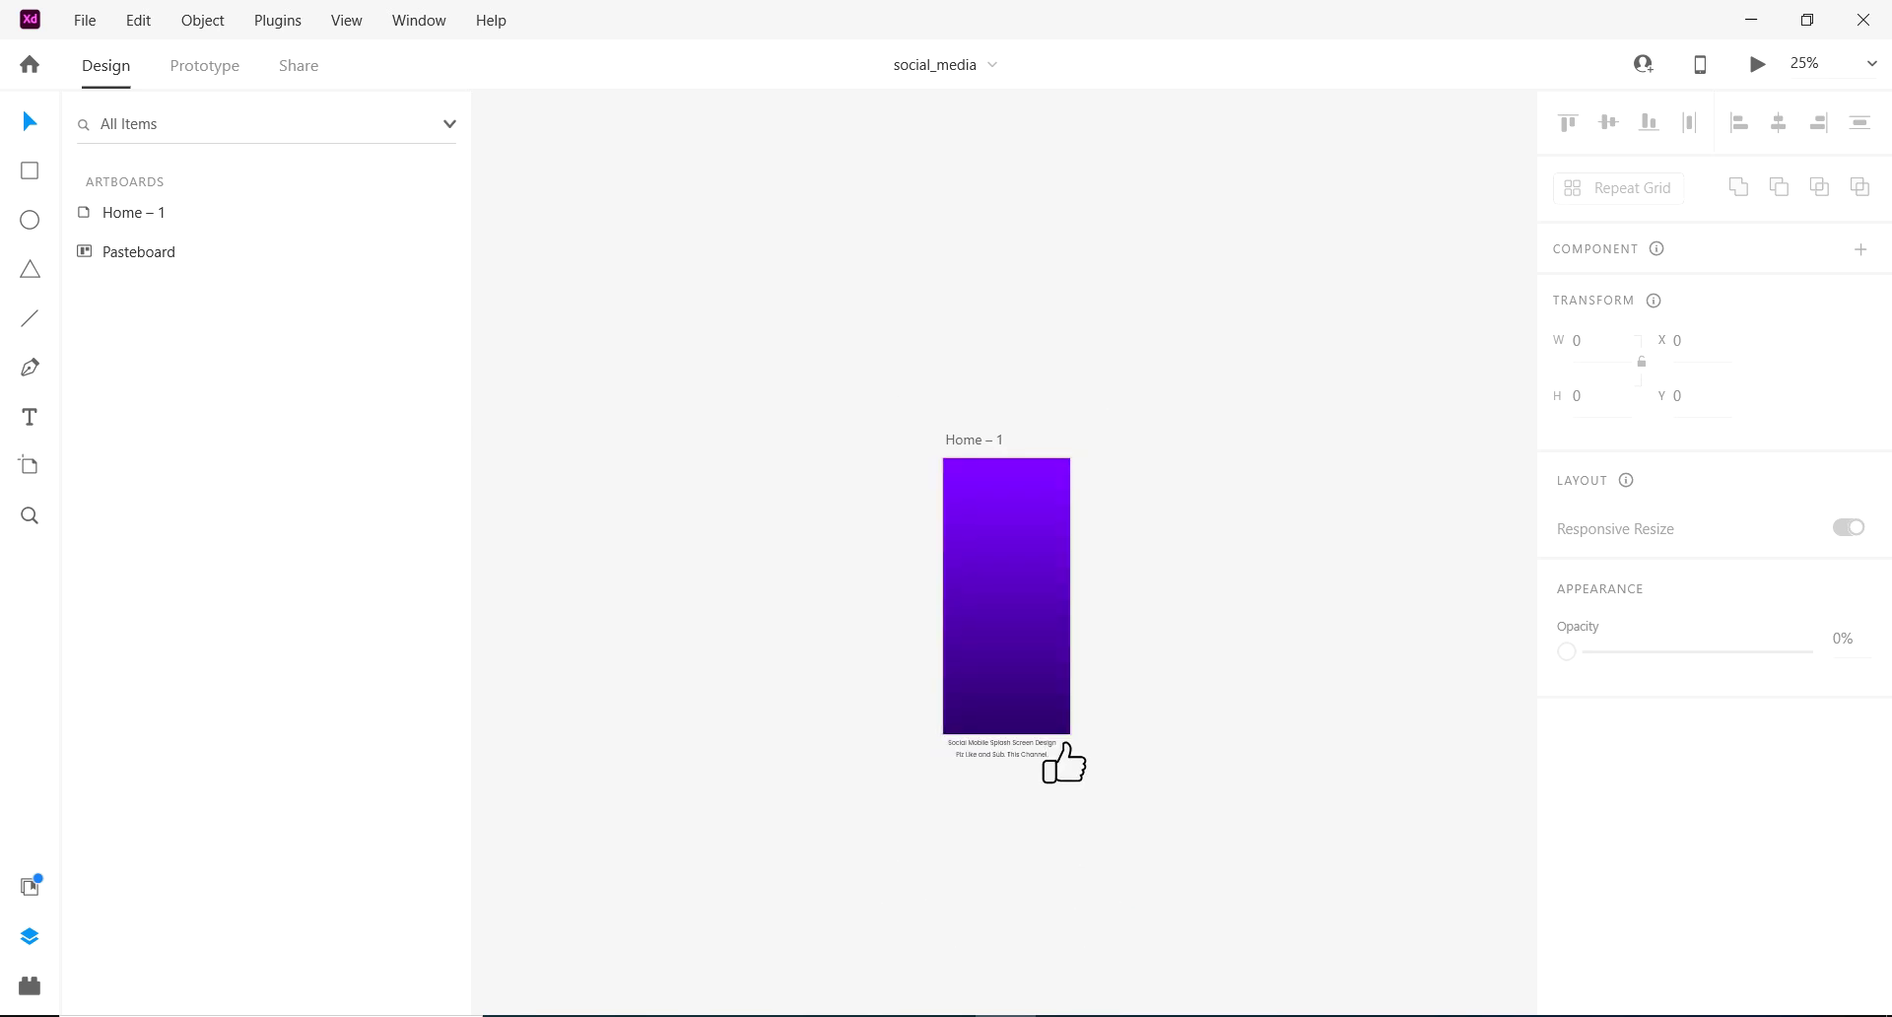
left_click(1808, 20)
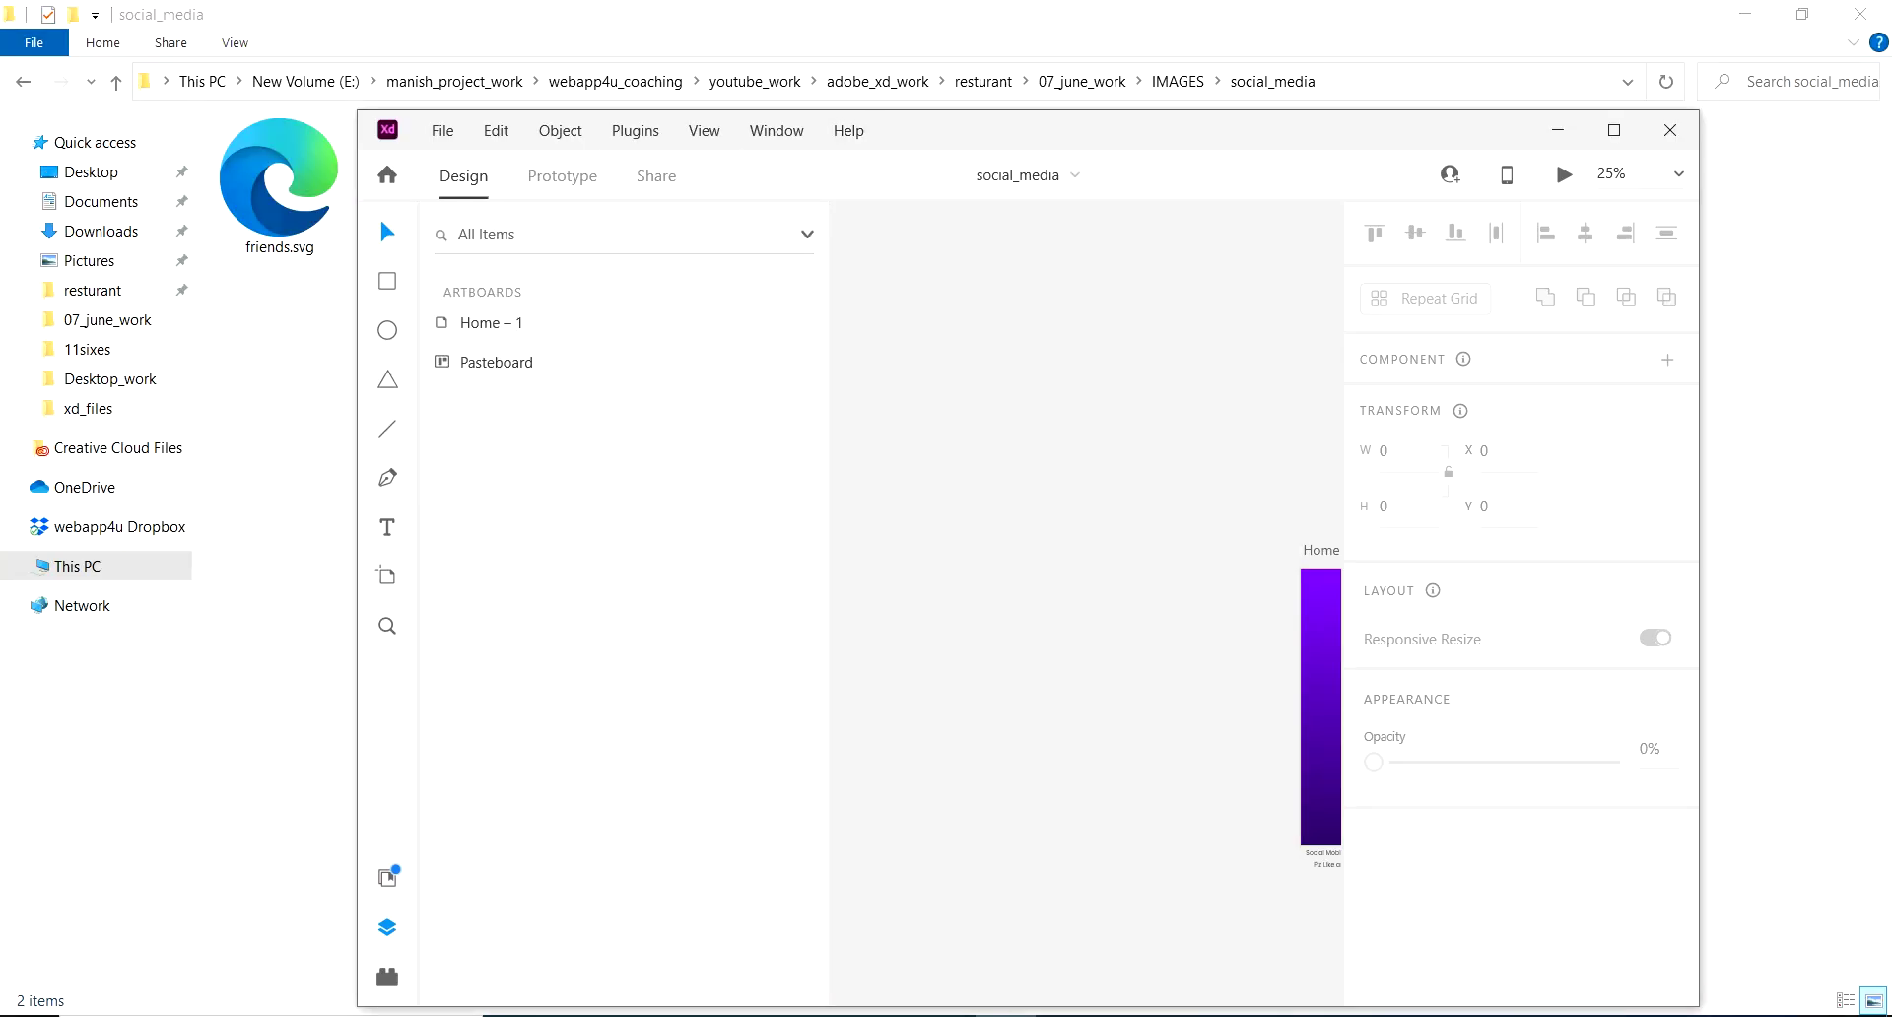
left_click_drag(947, 130, 1050, 129)
left_click_drag(416, 178, 1419, 552)
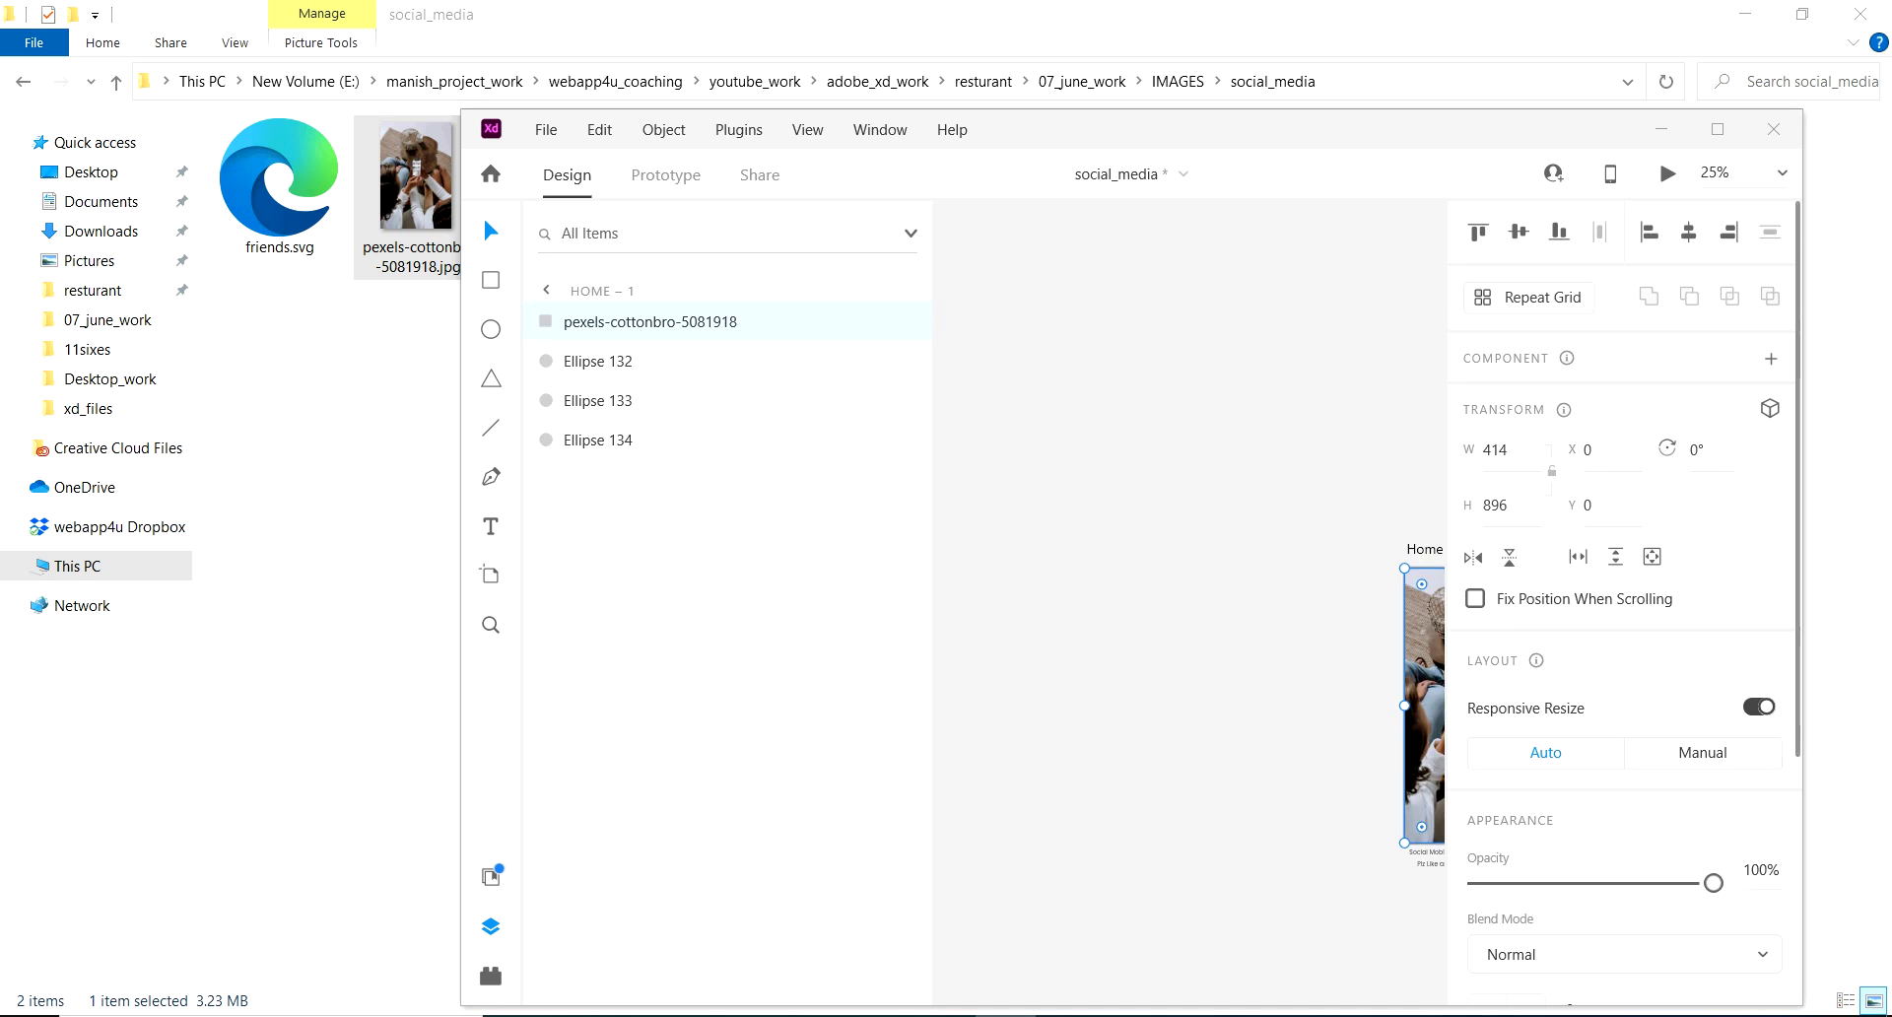
key("super+Up")
key("ctrl+z")
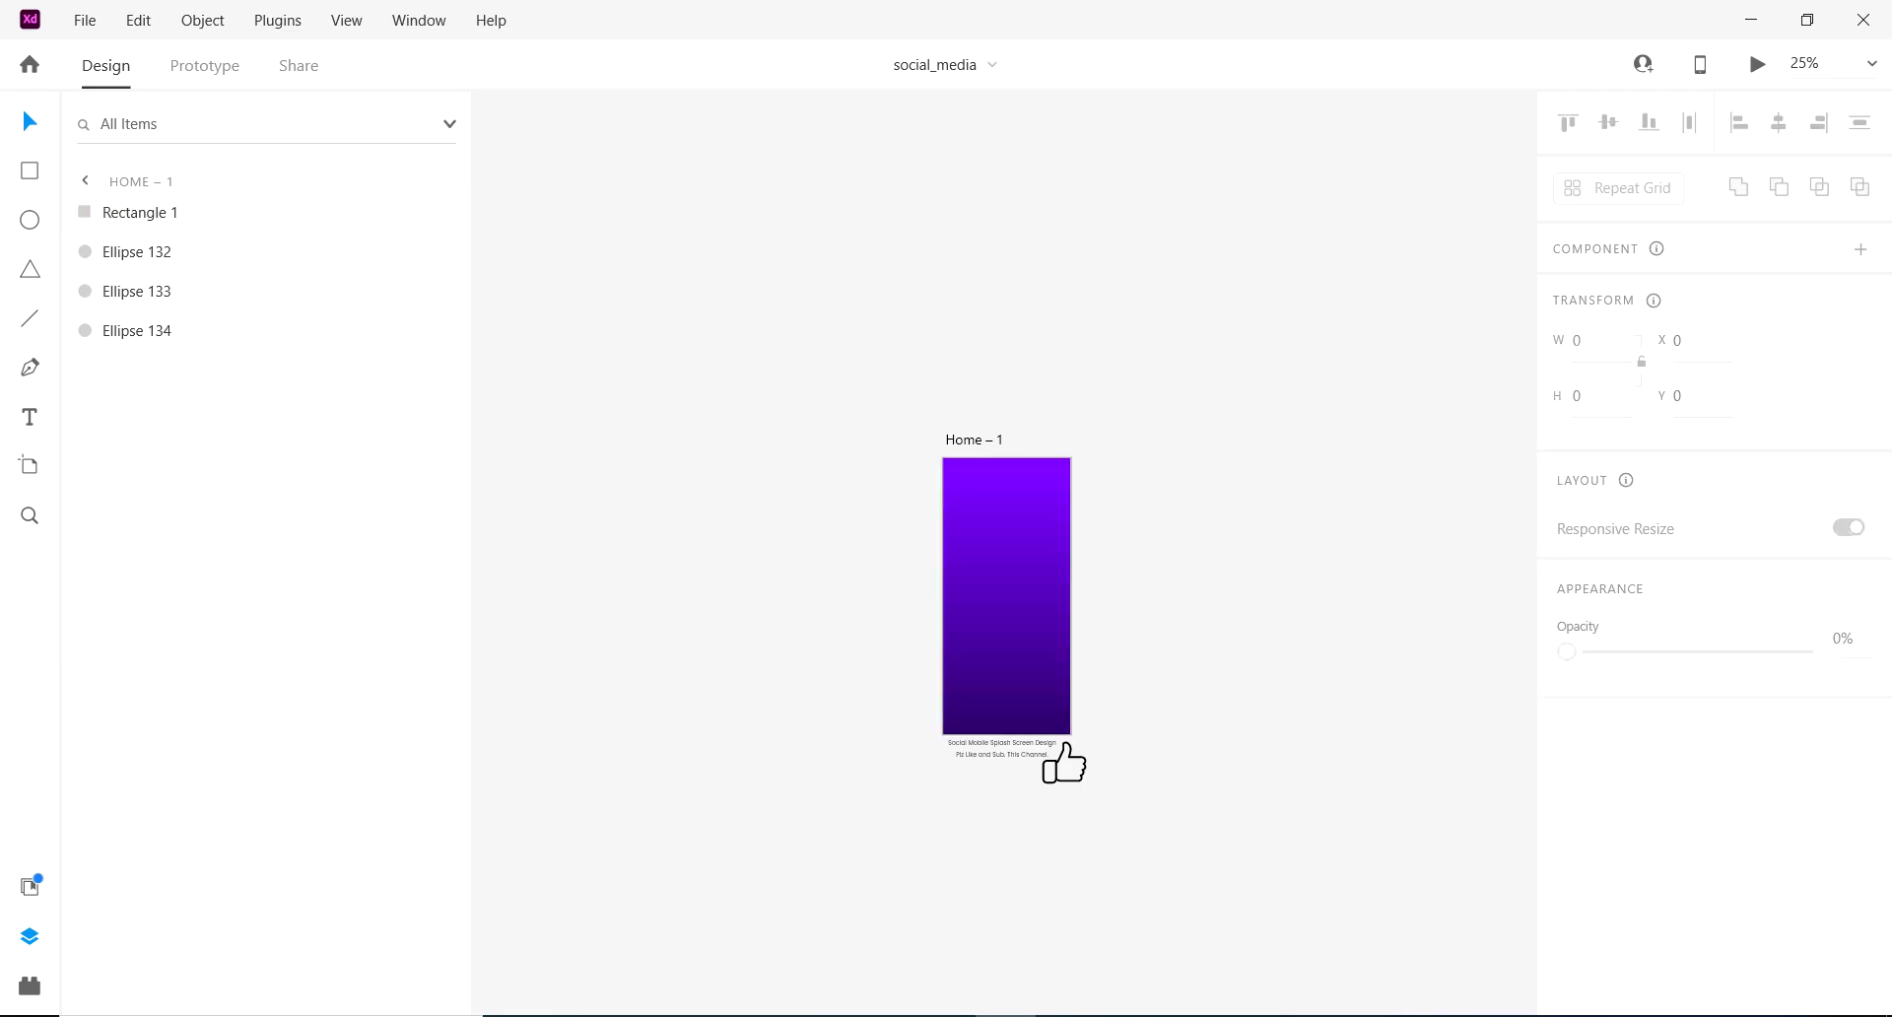
Step: Re-import the pexels photo from Explorer onto the canvas at 15% zoom
key("ctrl+minus")
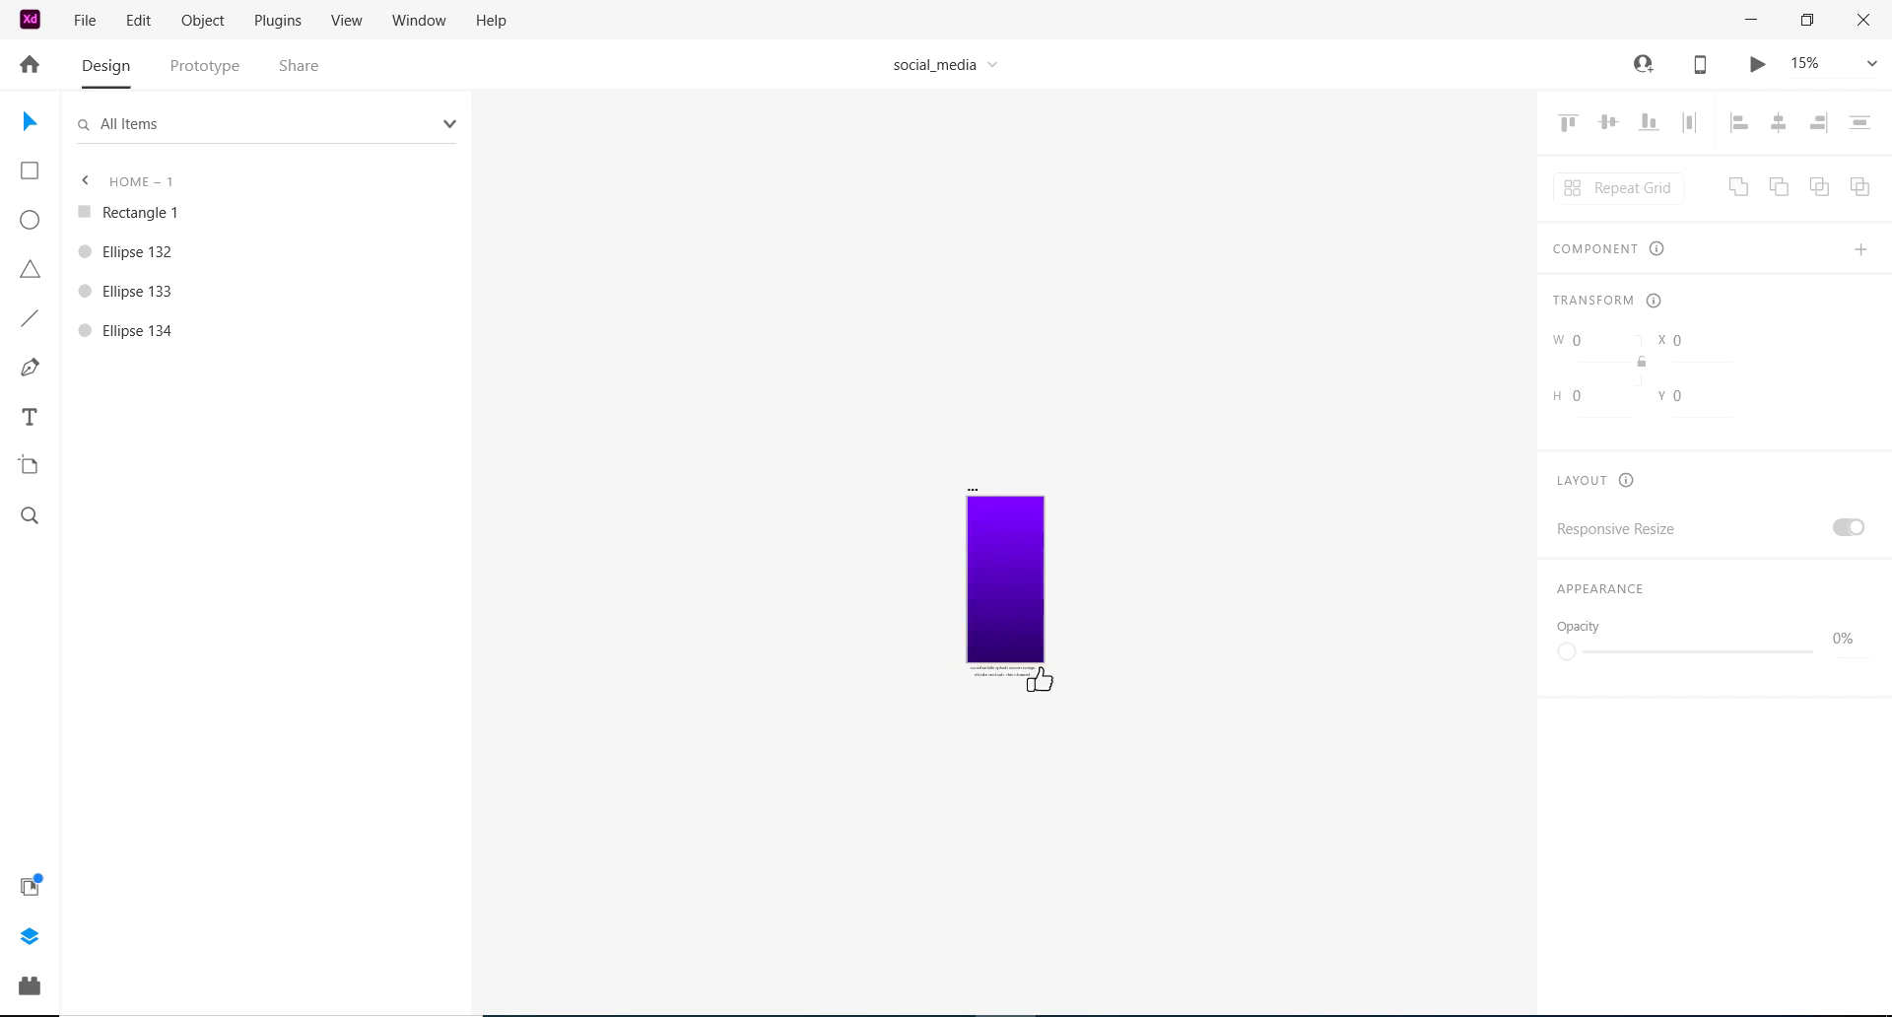
key("super+Down")
left_click_drag(416, 188, 1399, 590)
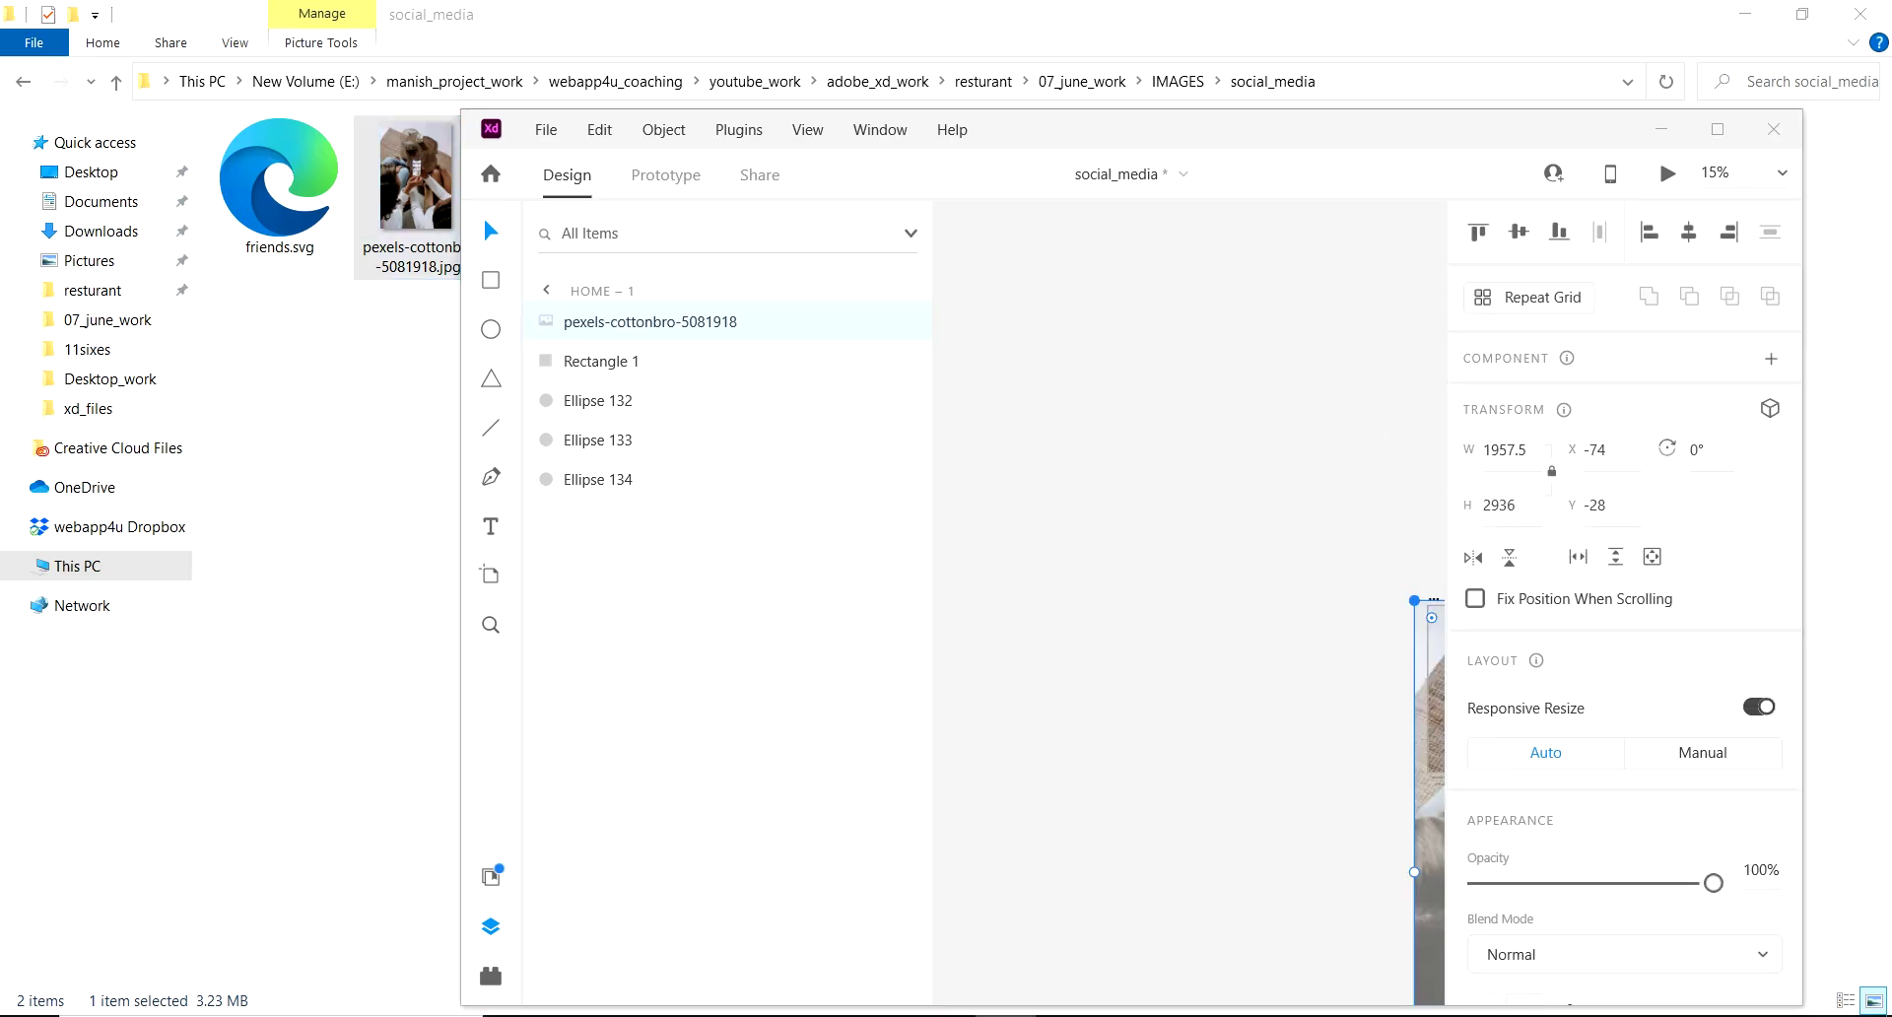
key("super+Up")
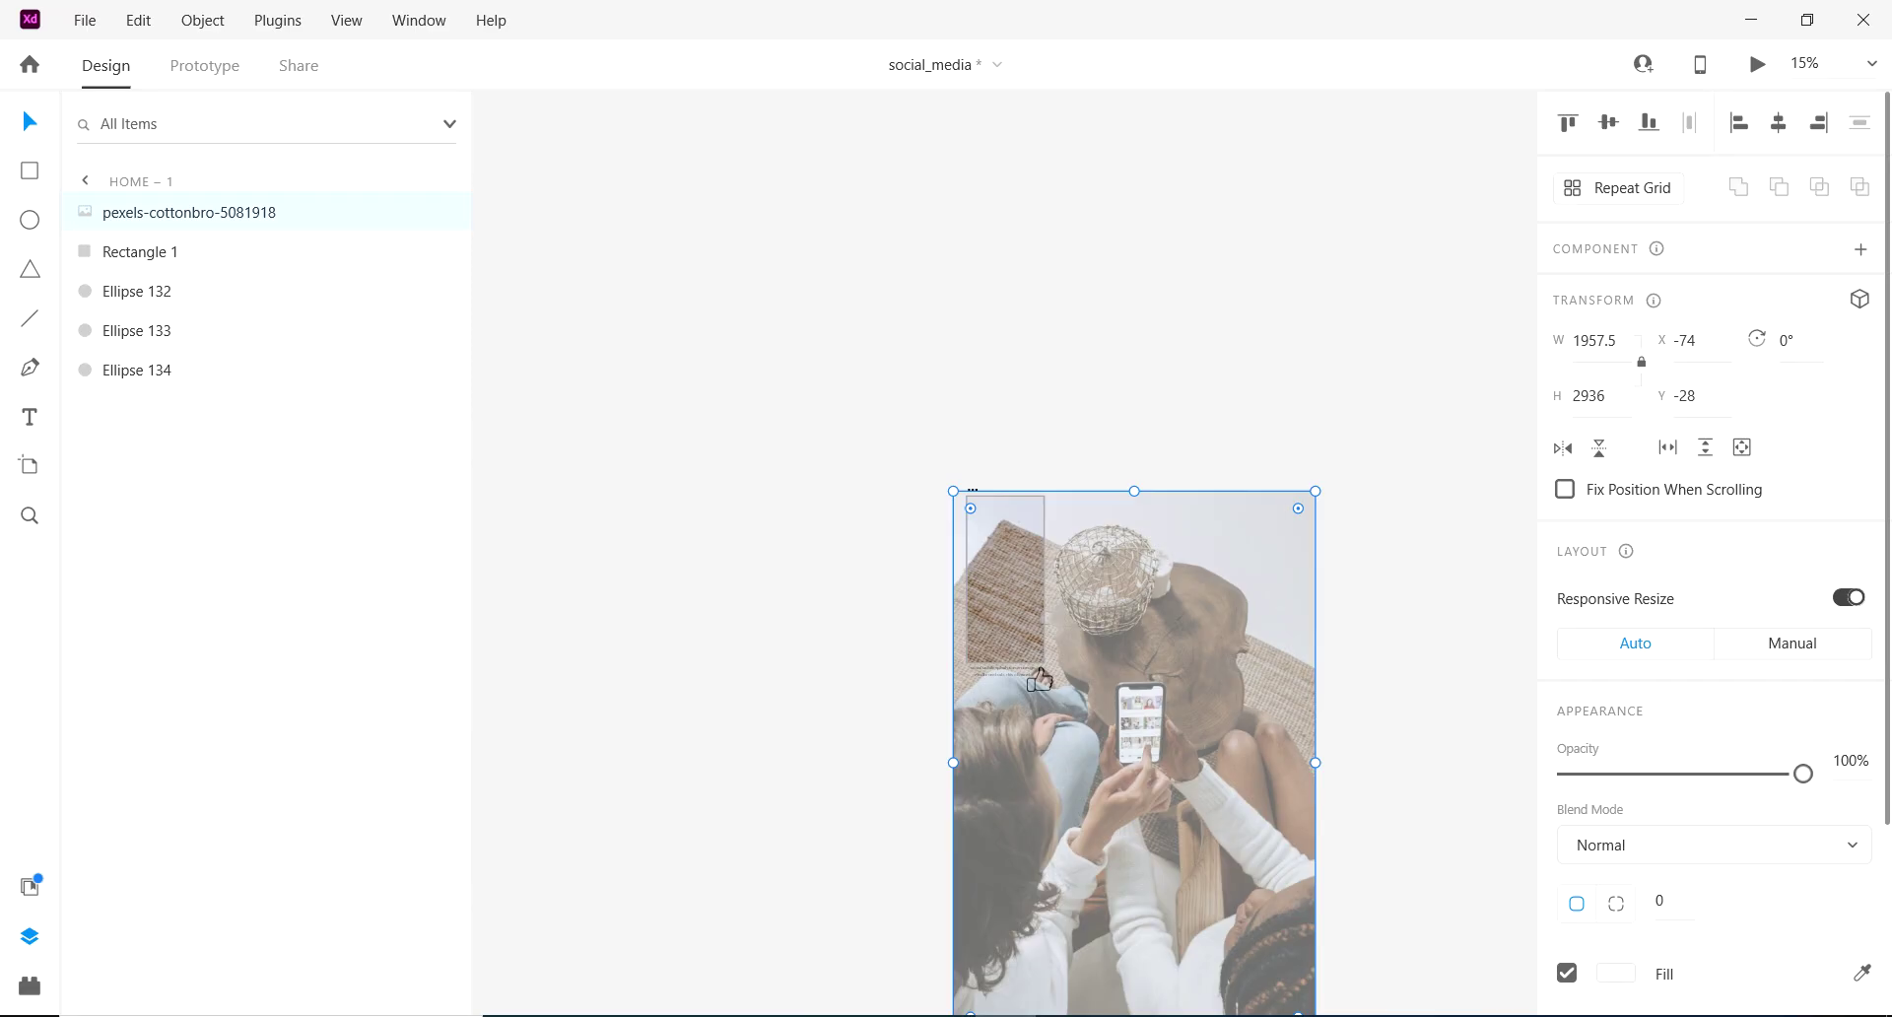
Step: Scale the photo down to about 561.5 × 842 and move it onto Home – 1
key("alt")
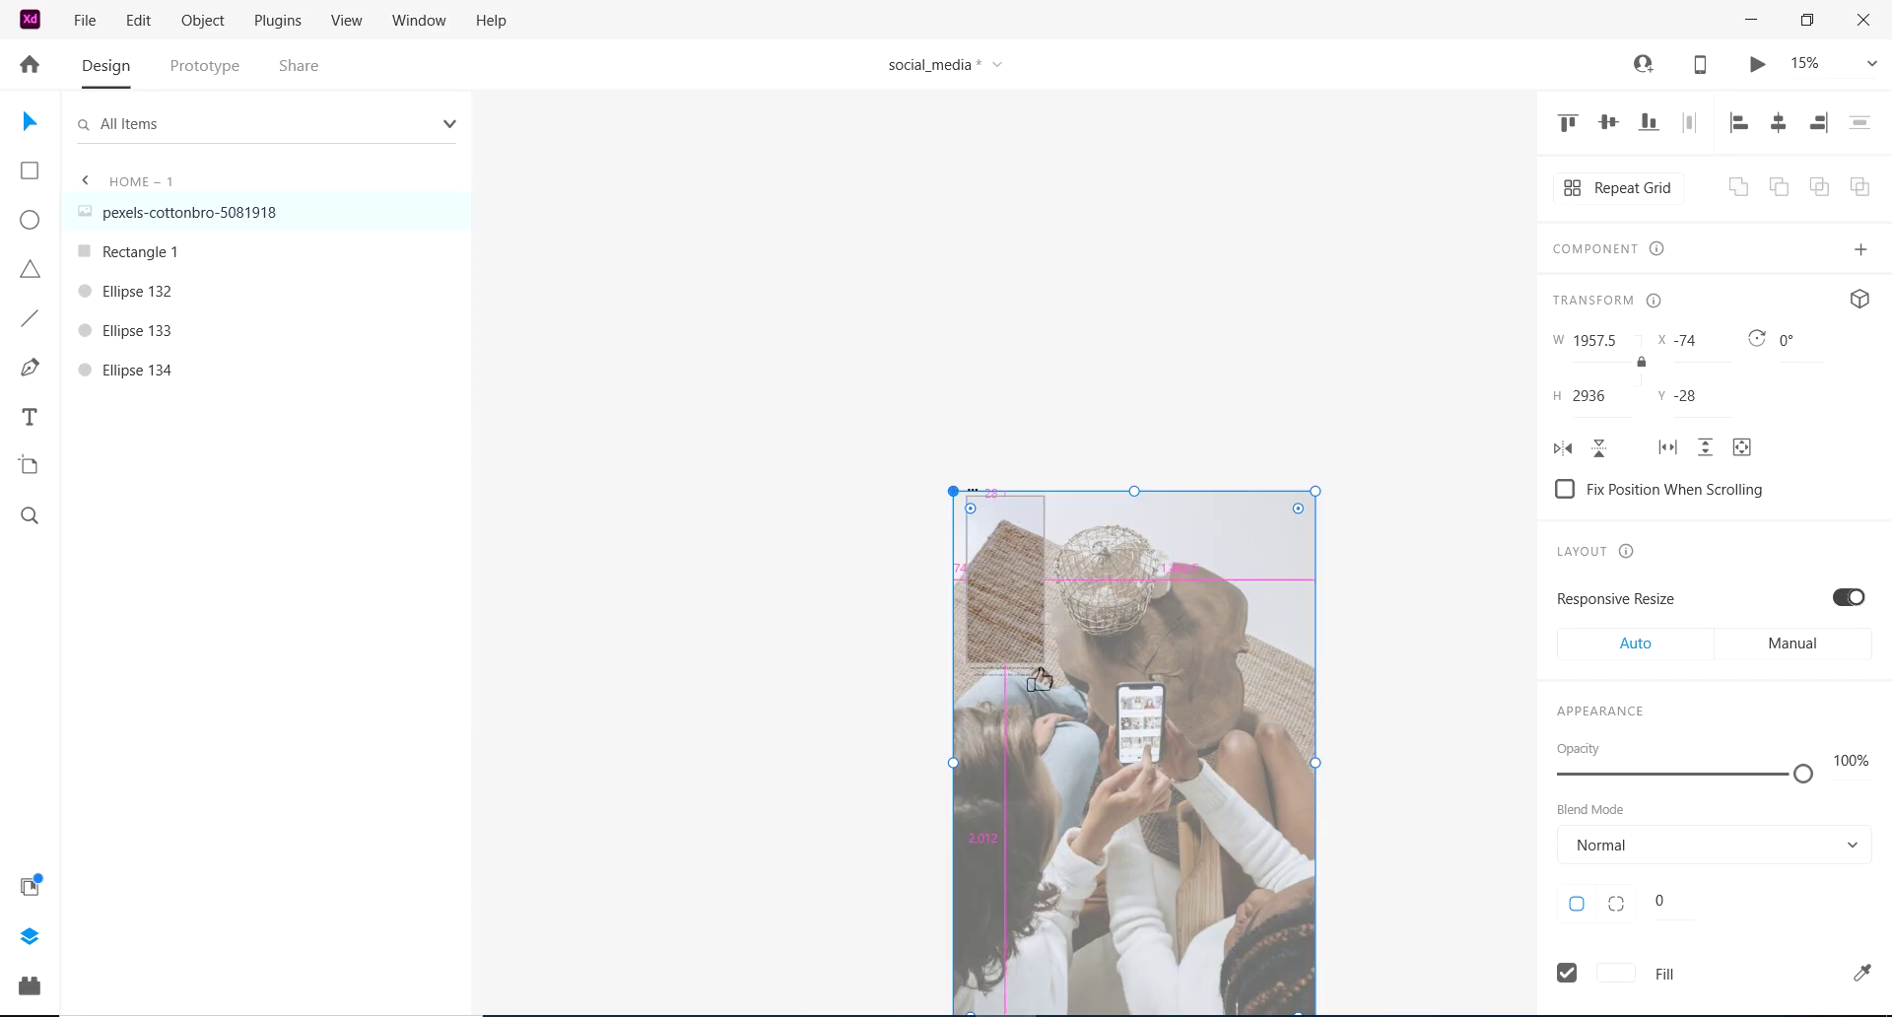
left_click_drag(953, 491, 1082, 684)
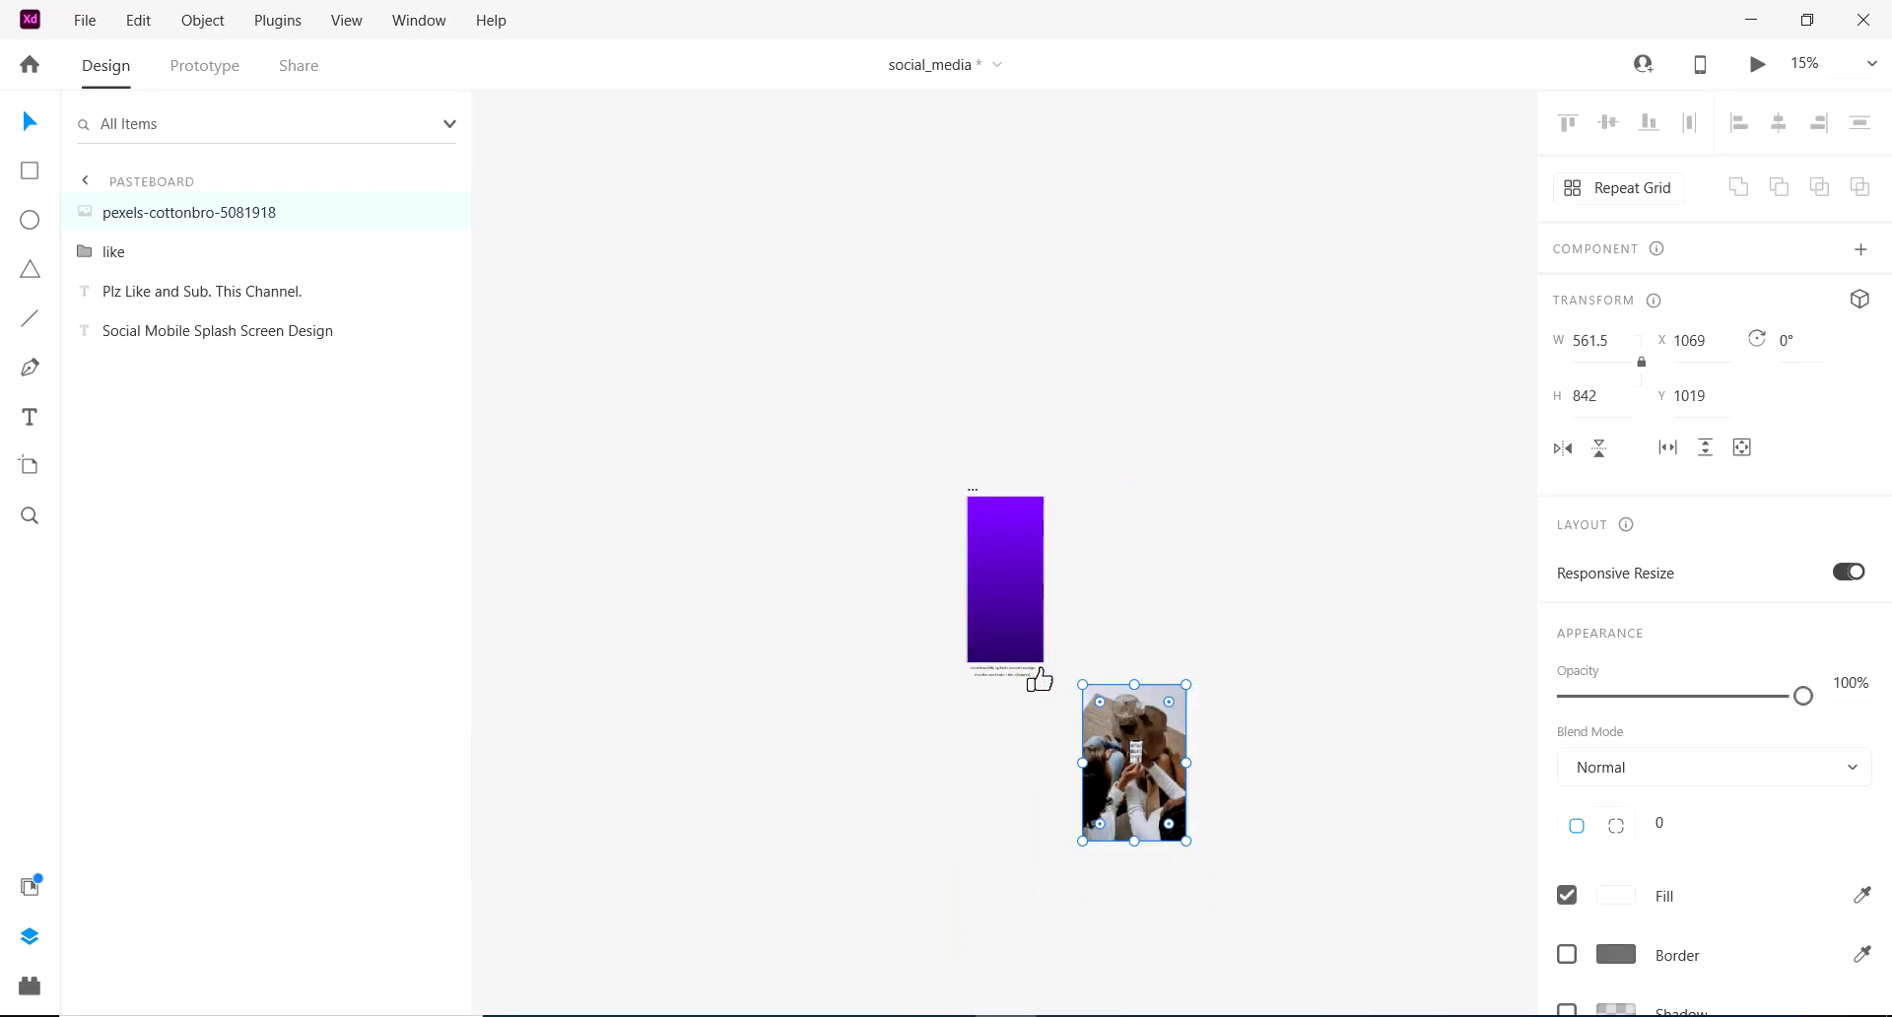
scroll(1100, 574, "up", 2)
left_click_drag(1163, 883, 958, 565)
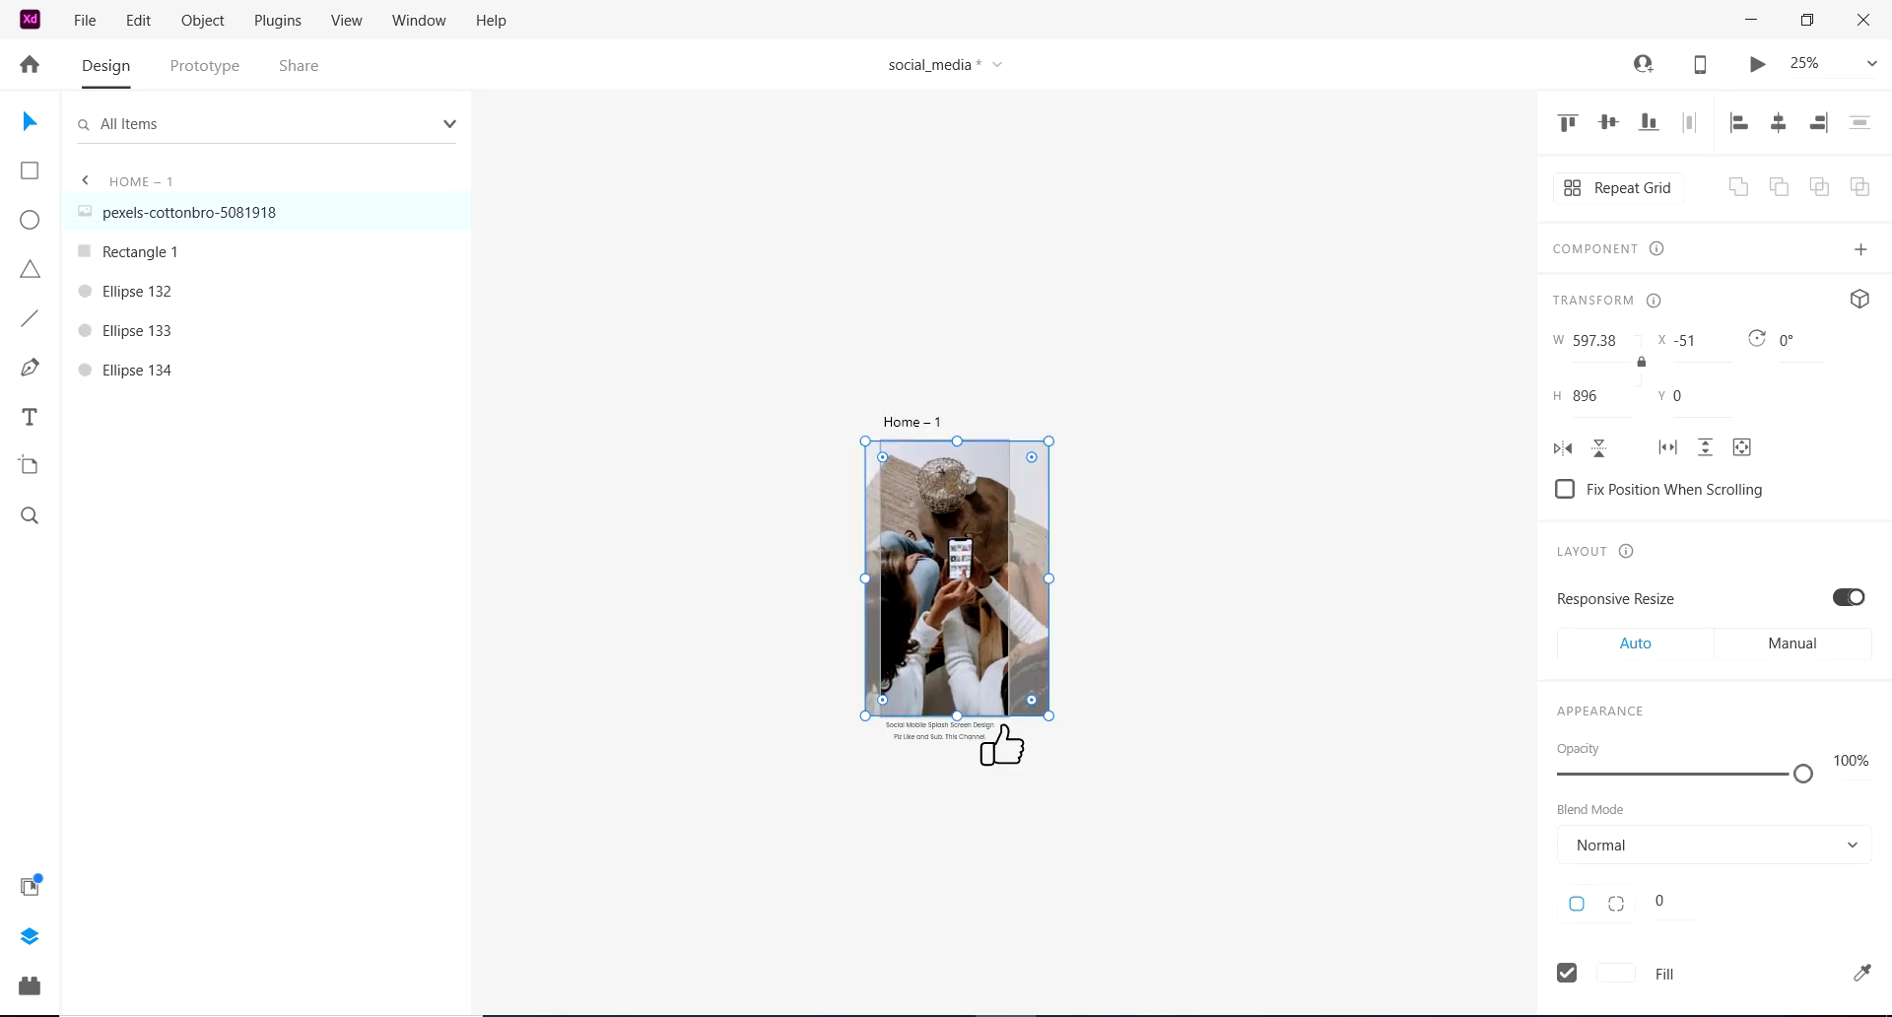
Step: Shift the photo left to X -101 and fade it to 20% opacity
key("Escape")
left_click(894, 593)
scroll(894, 592, "up", 3)
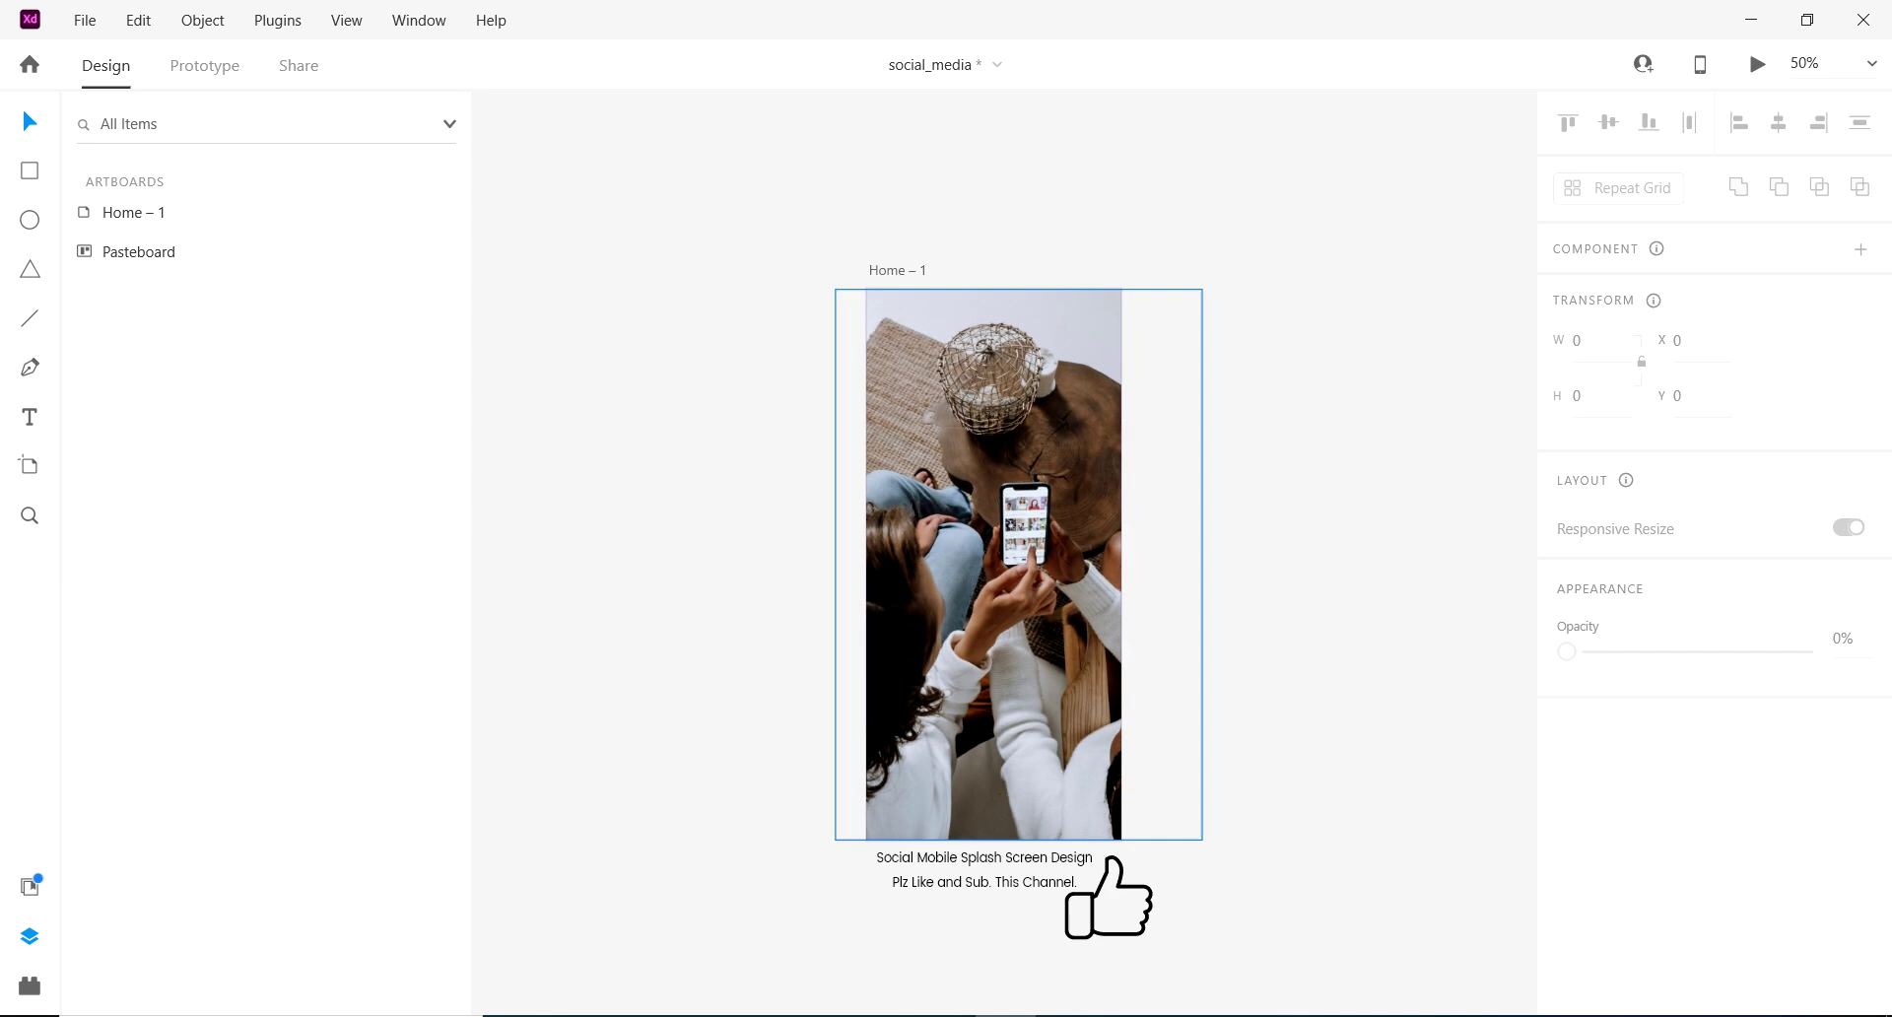
key("shift+Left")
key("shift+Left")
key("shift+Left")
key("shift+Left")
key("shift+Left")
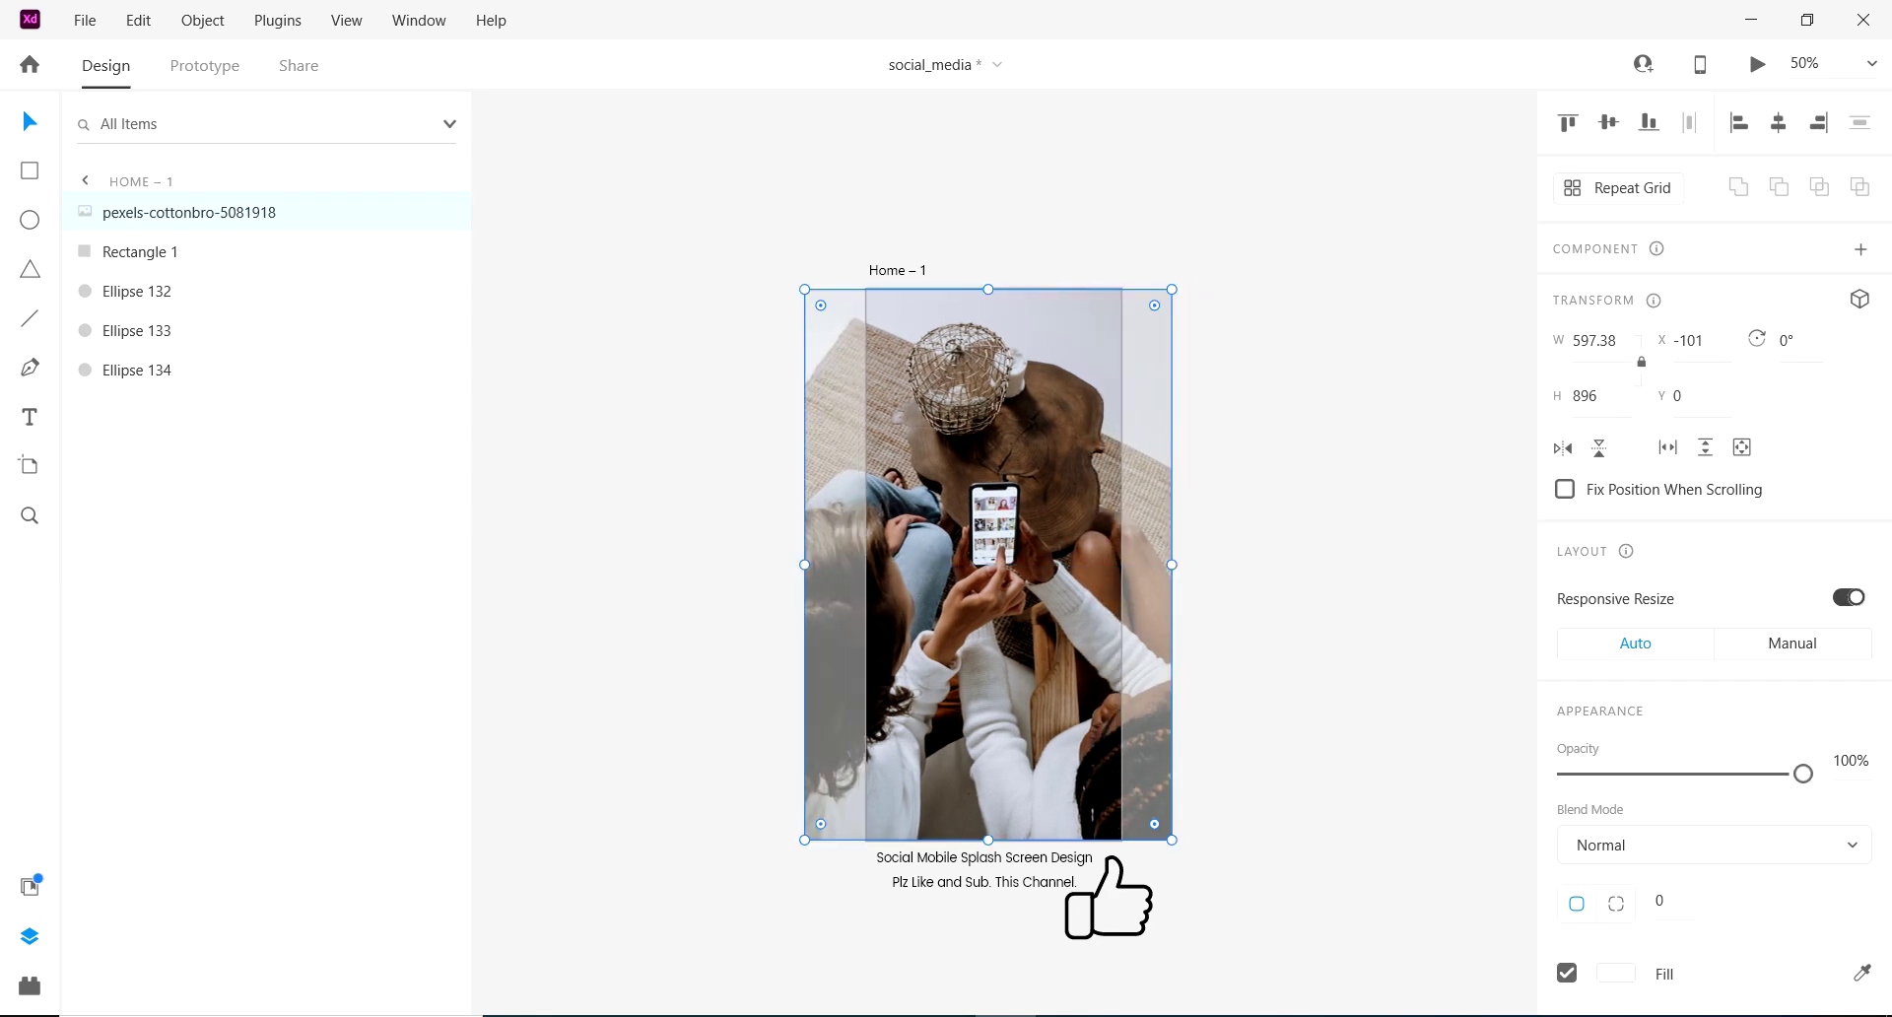
left_click_drag(1804, 774, 1613, 774)
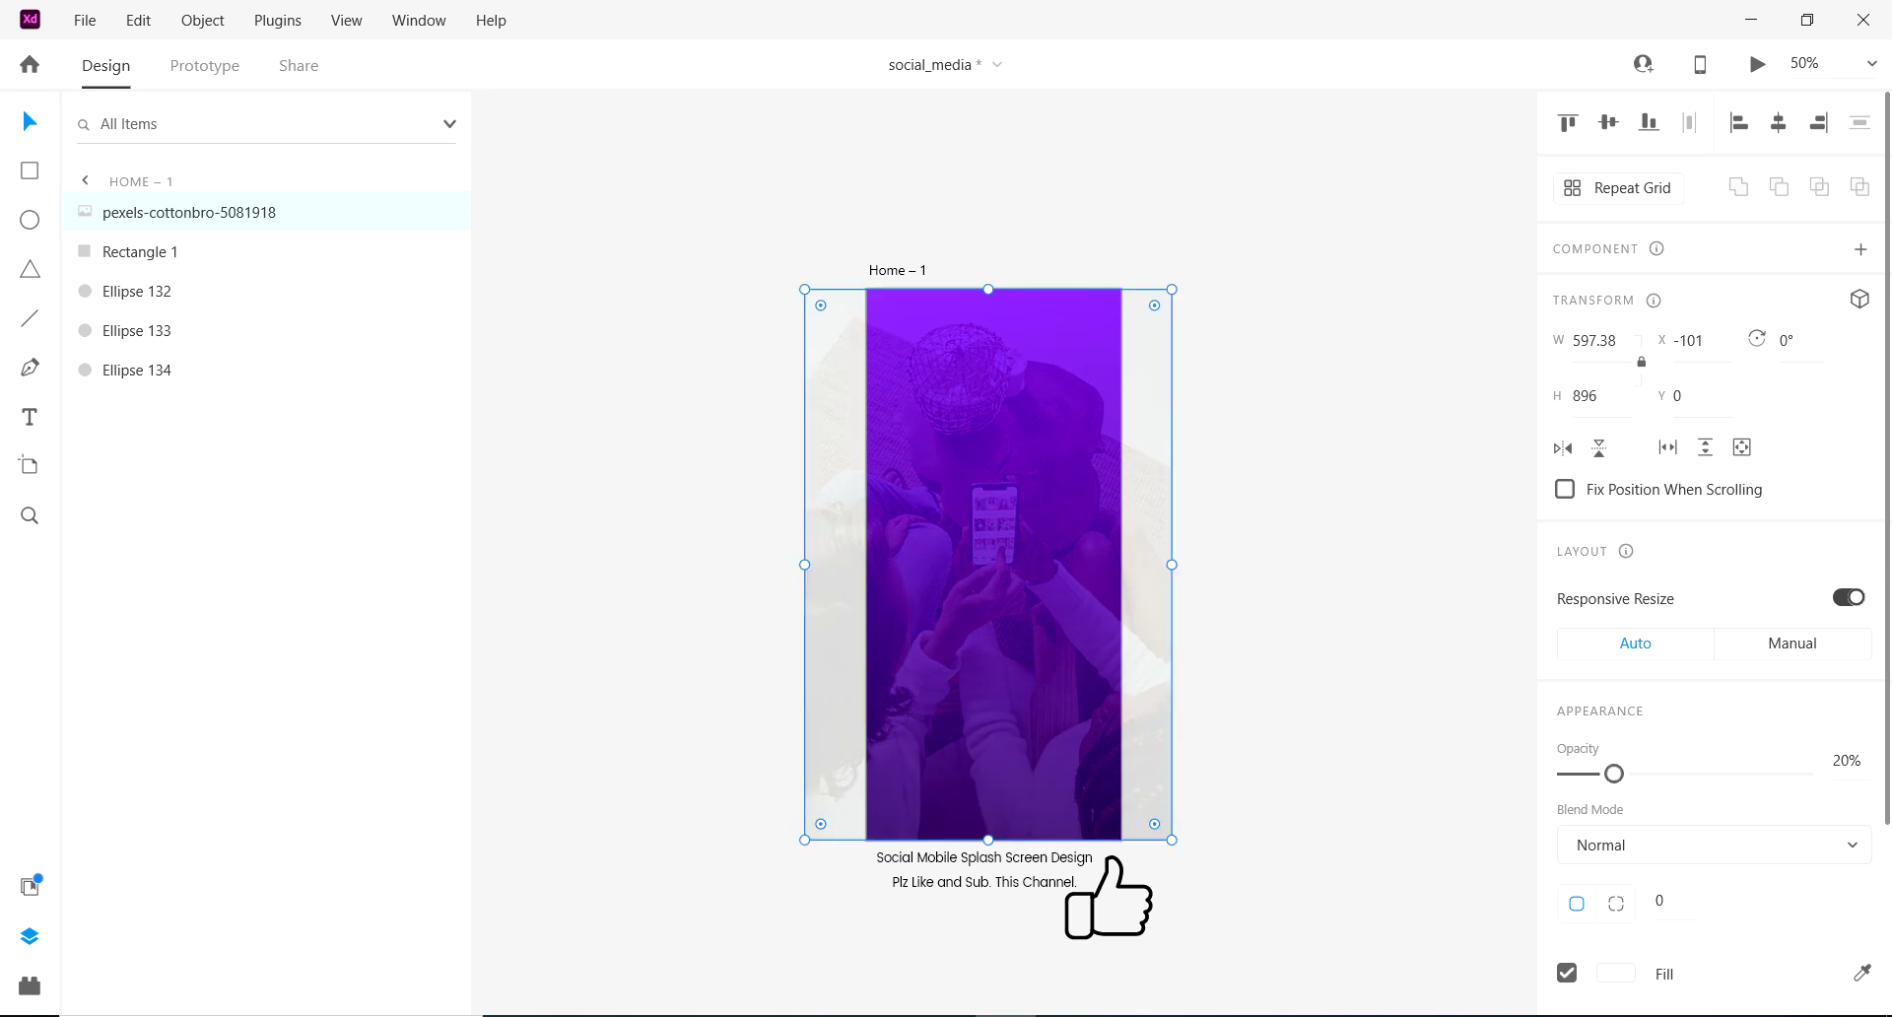
key("Escape")
Step: Fine-tune the faded photo's position so it covers the artboard
scroll(1112, 289, "up", 2)
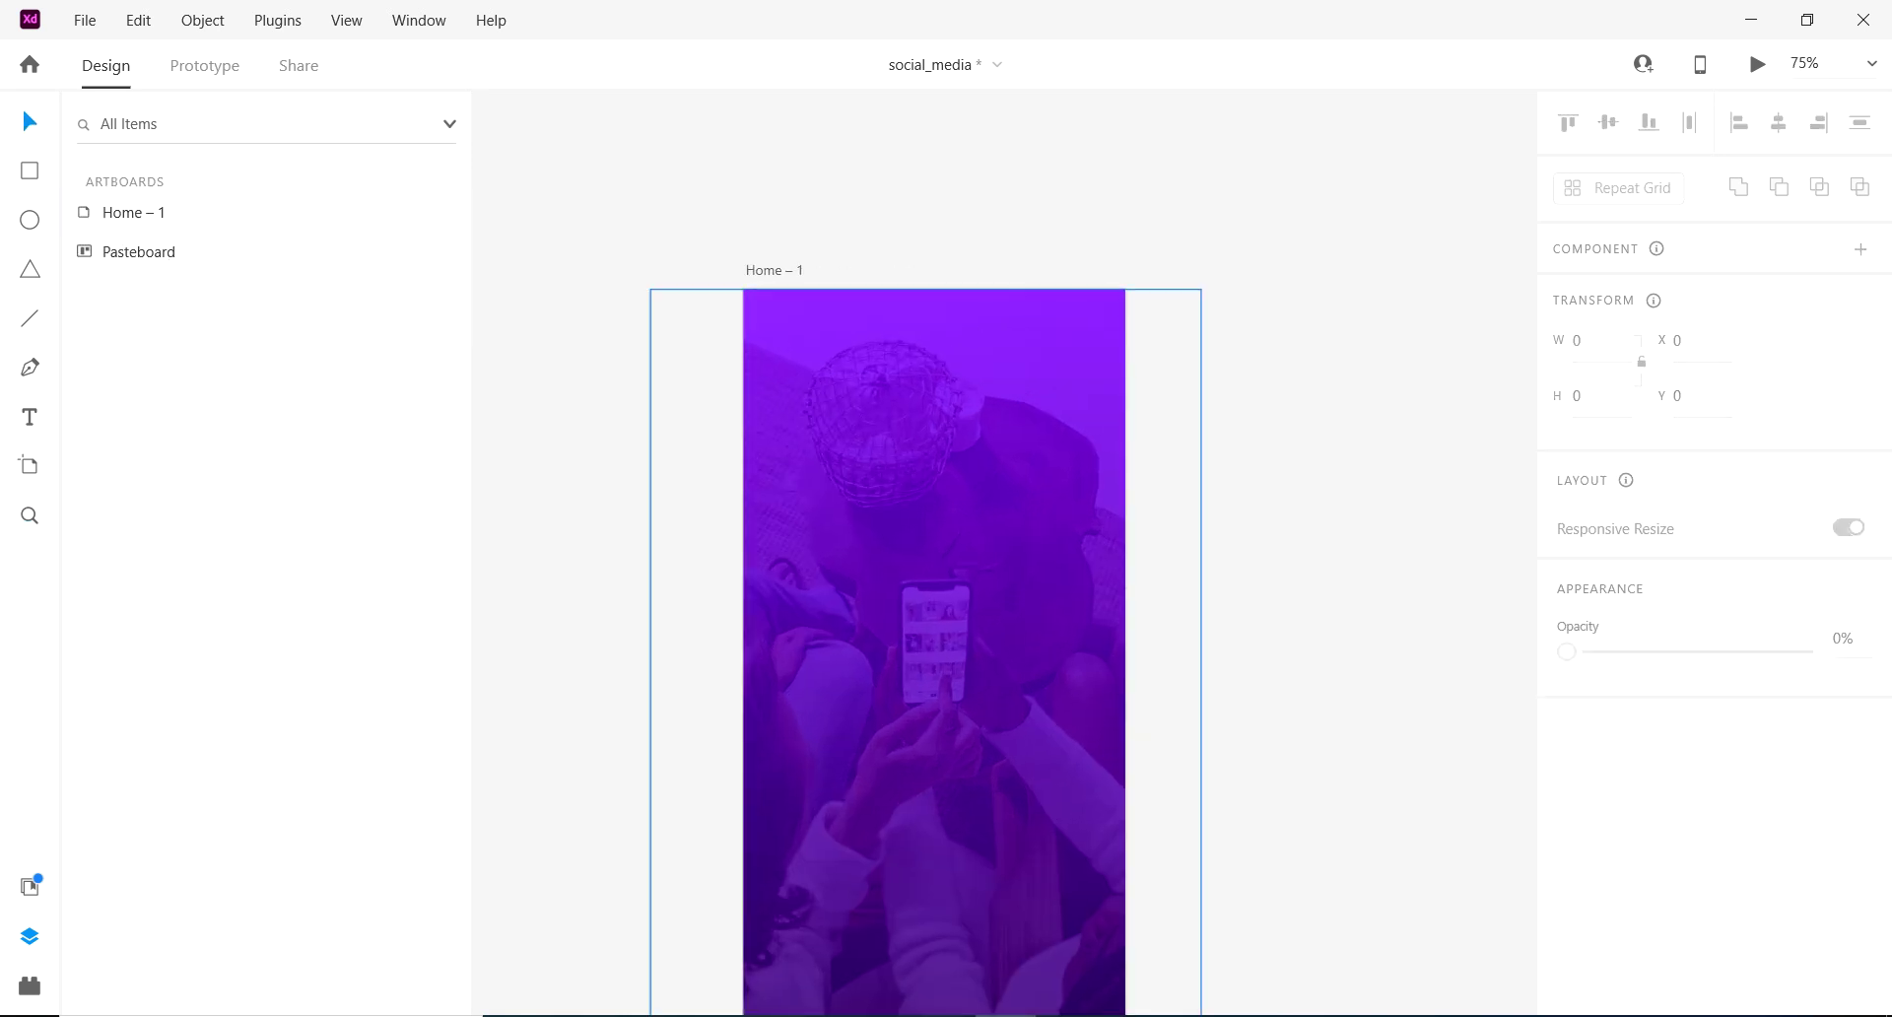
right_click(1061, 296)
key("Escape")
left_click_drag(1060, 296, 1063, 296)
key("ctrl+minus")
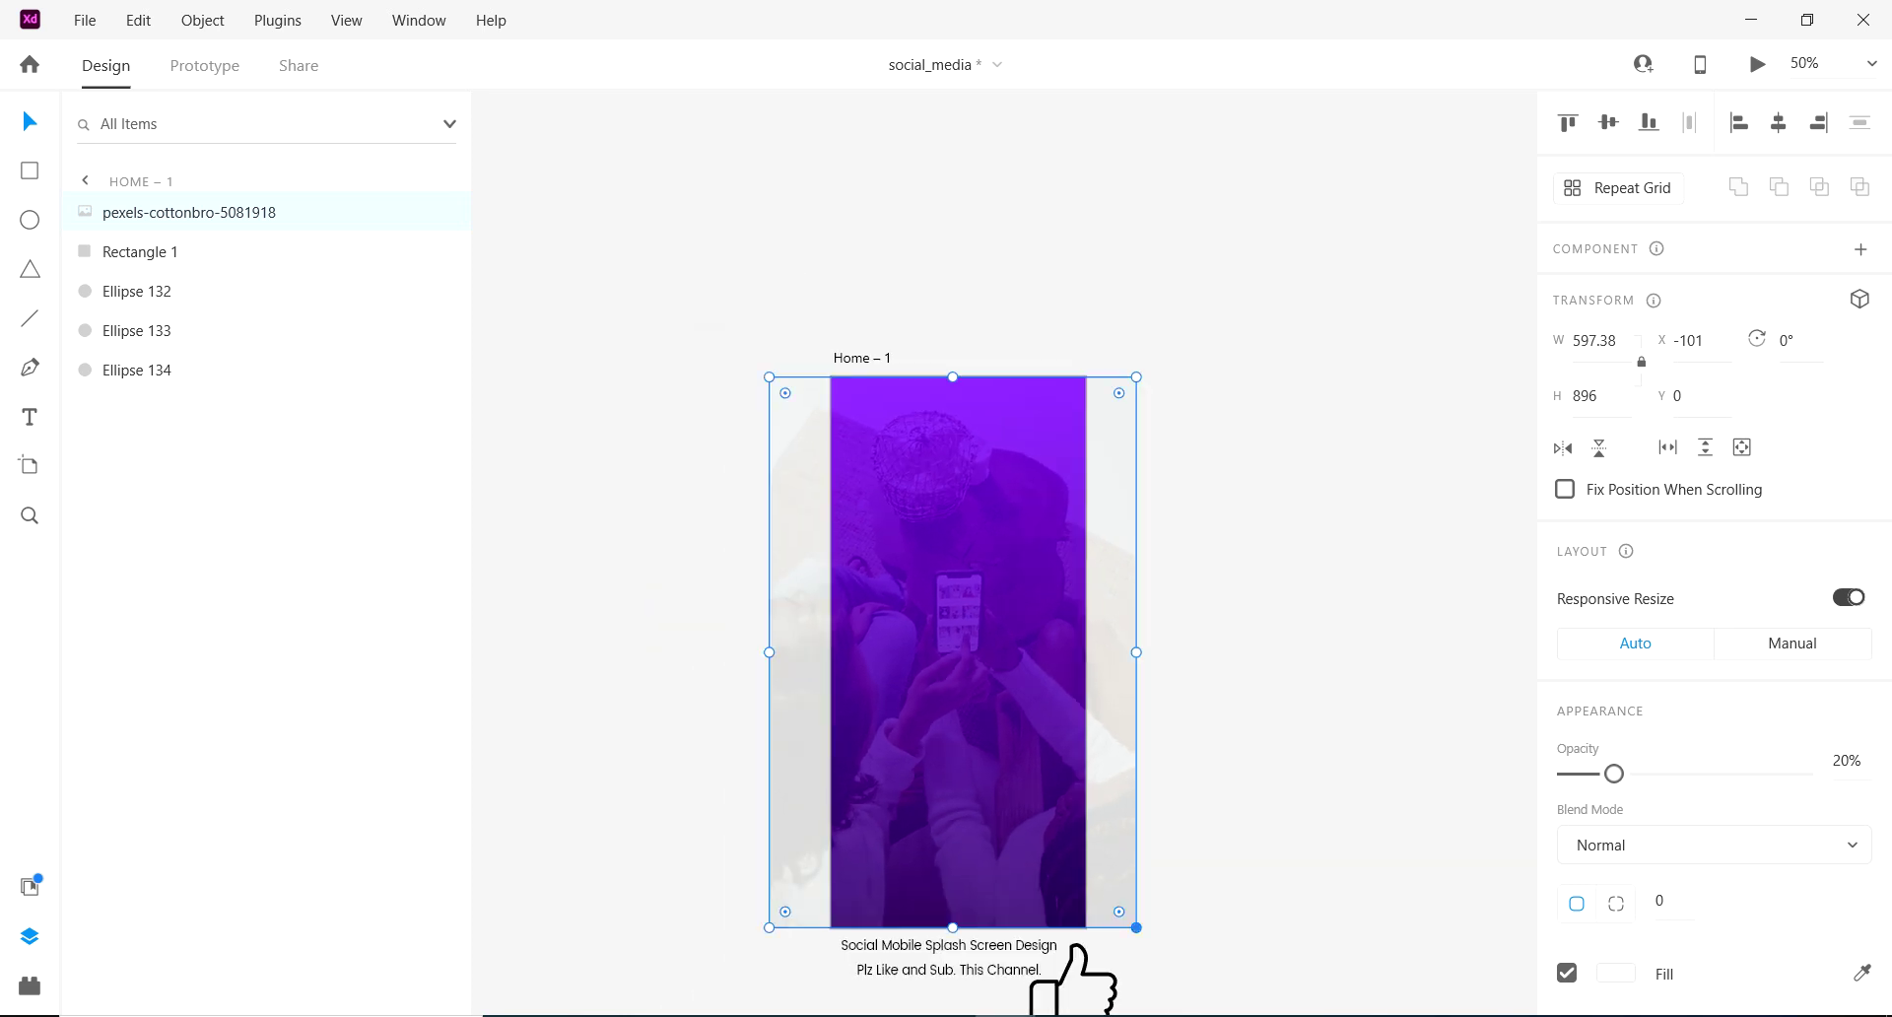
key("Escape")
left_click_drag(953, 651, 956, 650)
key("Escape")
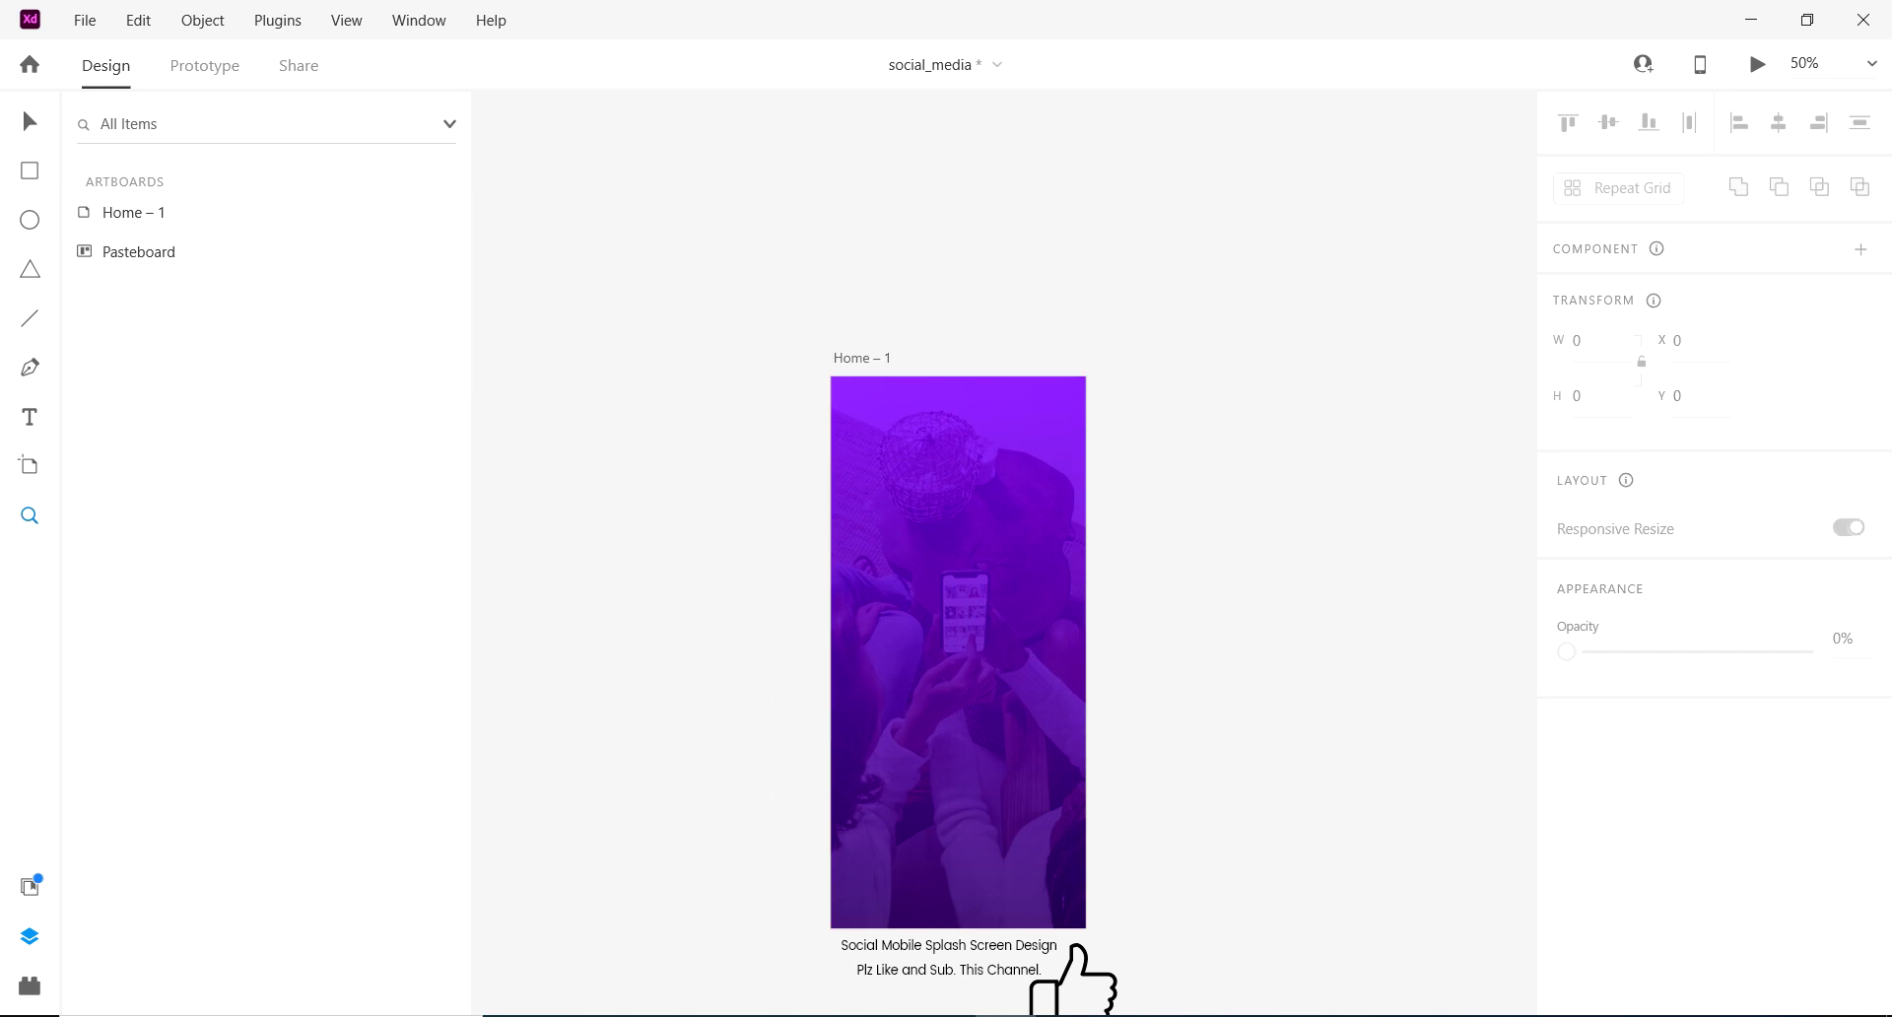
key("ctrl+1")
Step: Add a 'Friendship4u' text box on the artboard
key("t")
left_click(846, 481)
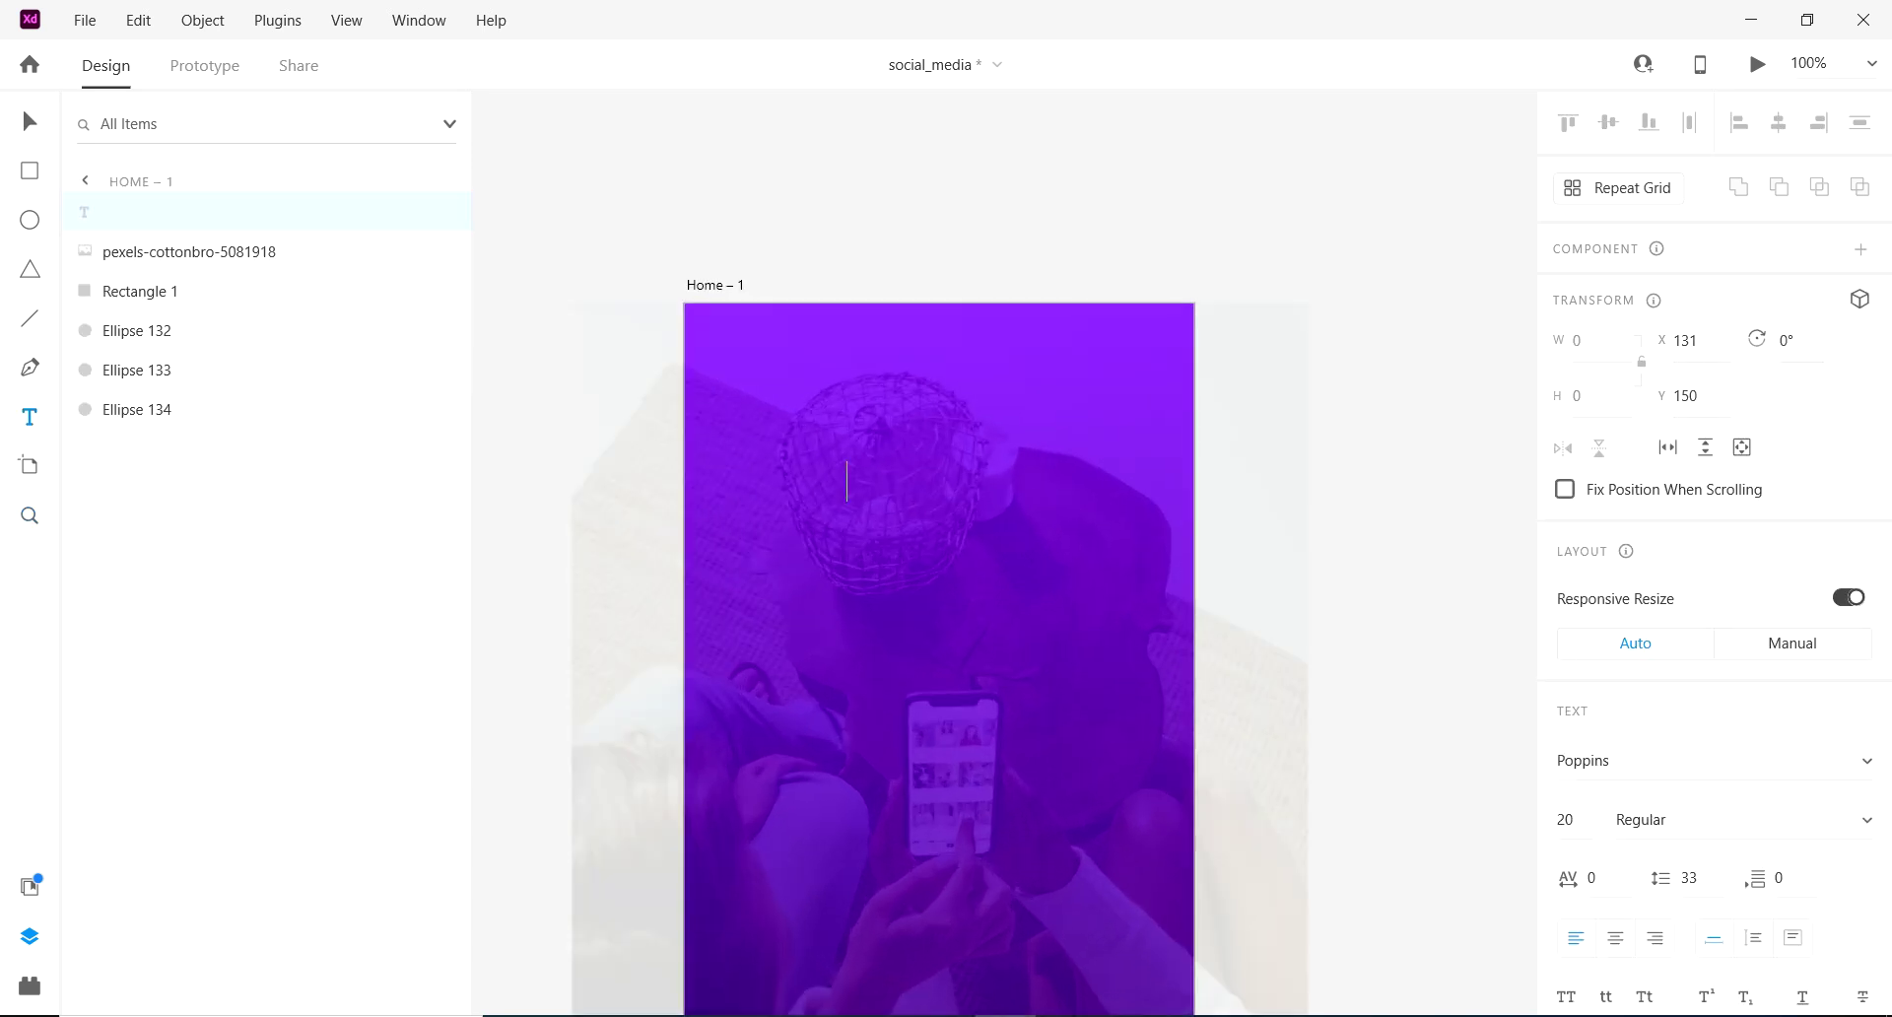
type("Friendship4u")
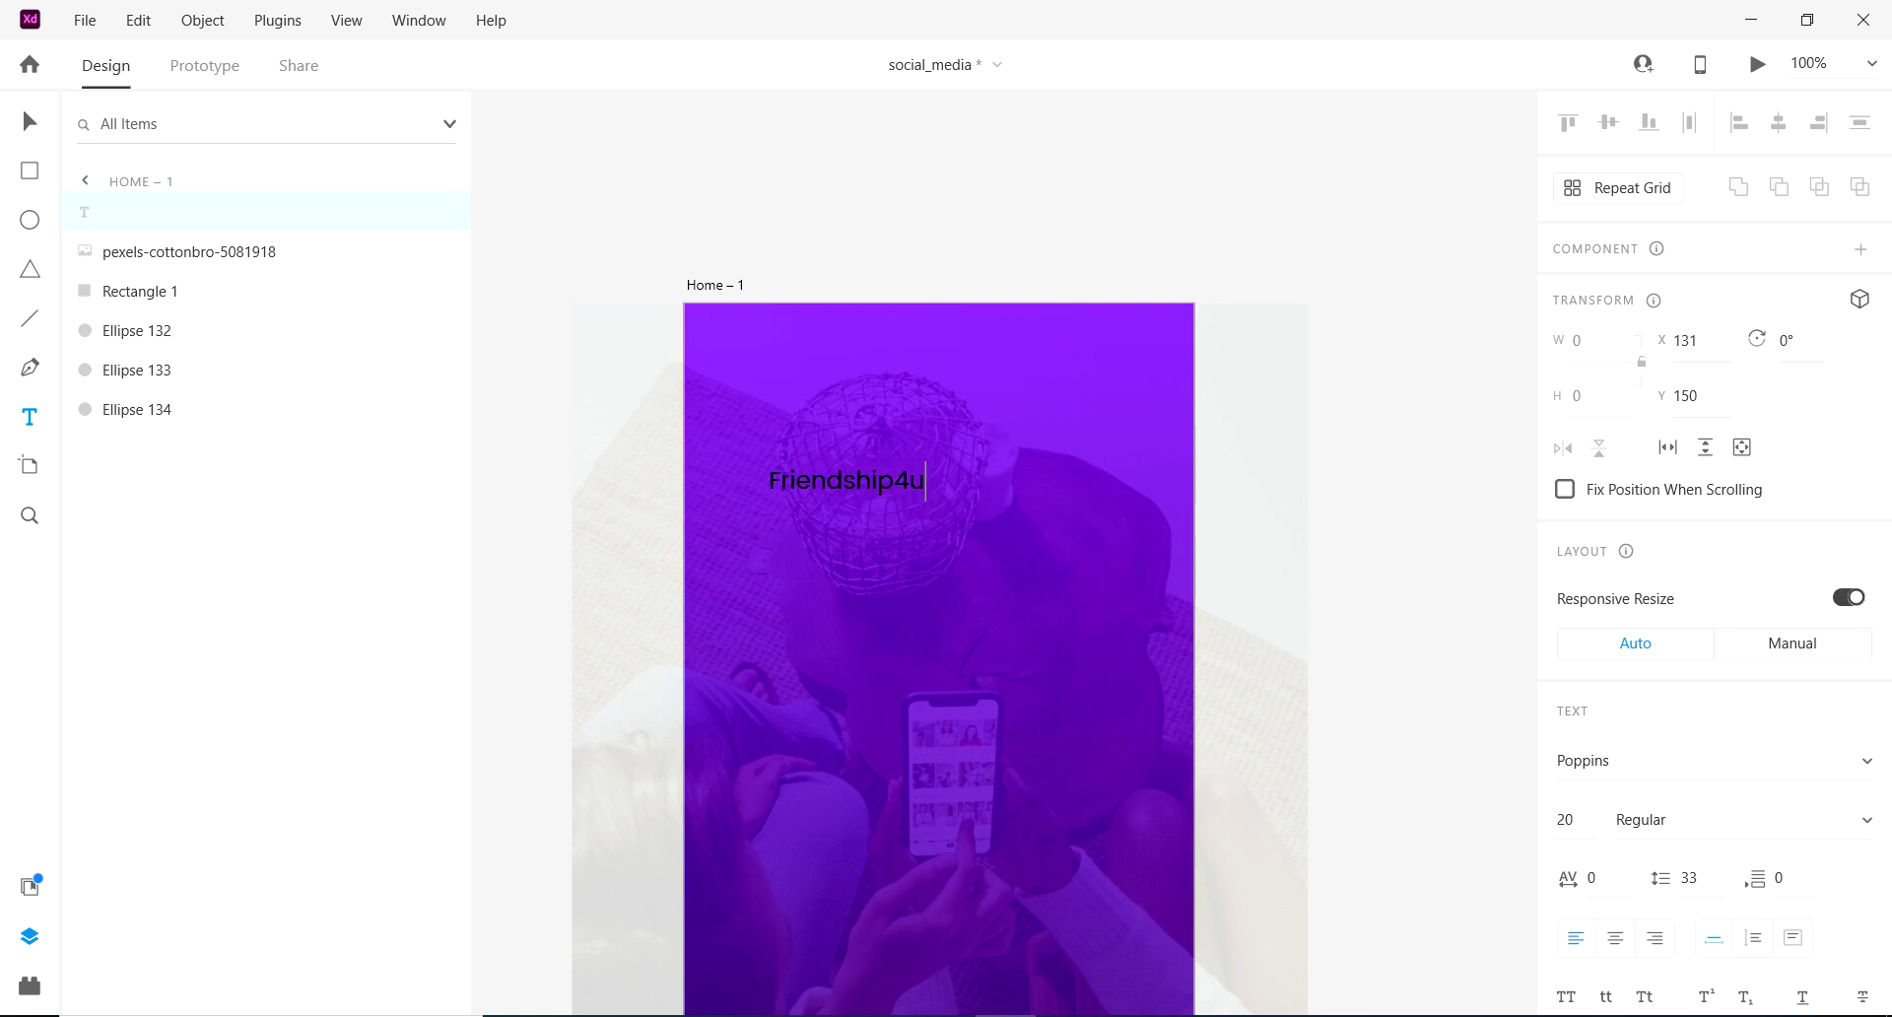
key("ctrl+a")
key("Escape")
scroll(1715, 552, "down", 5)
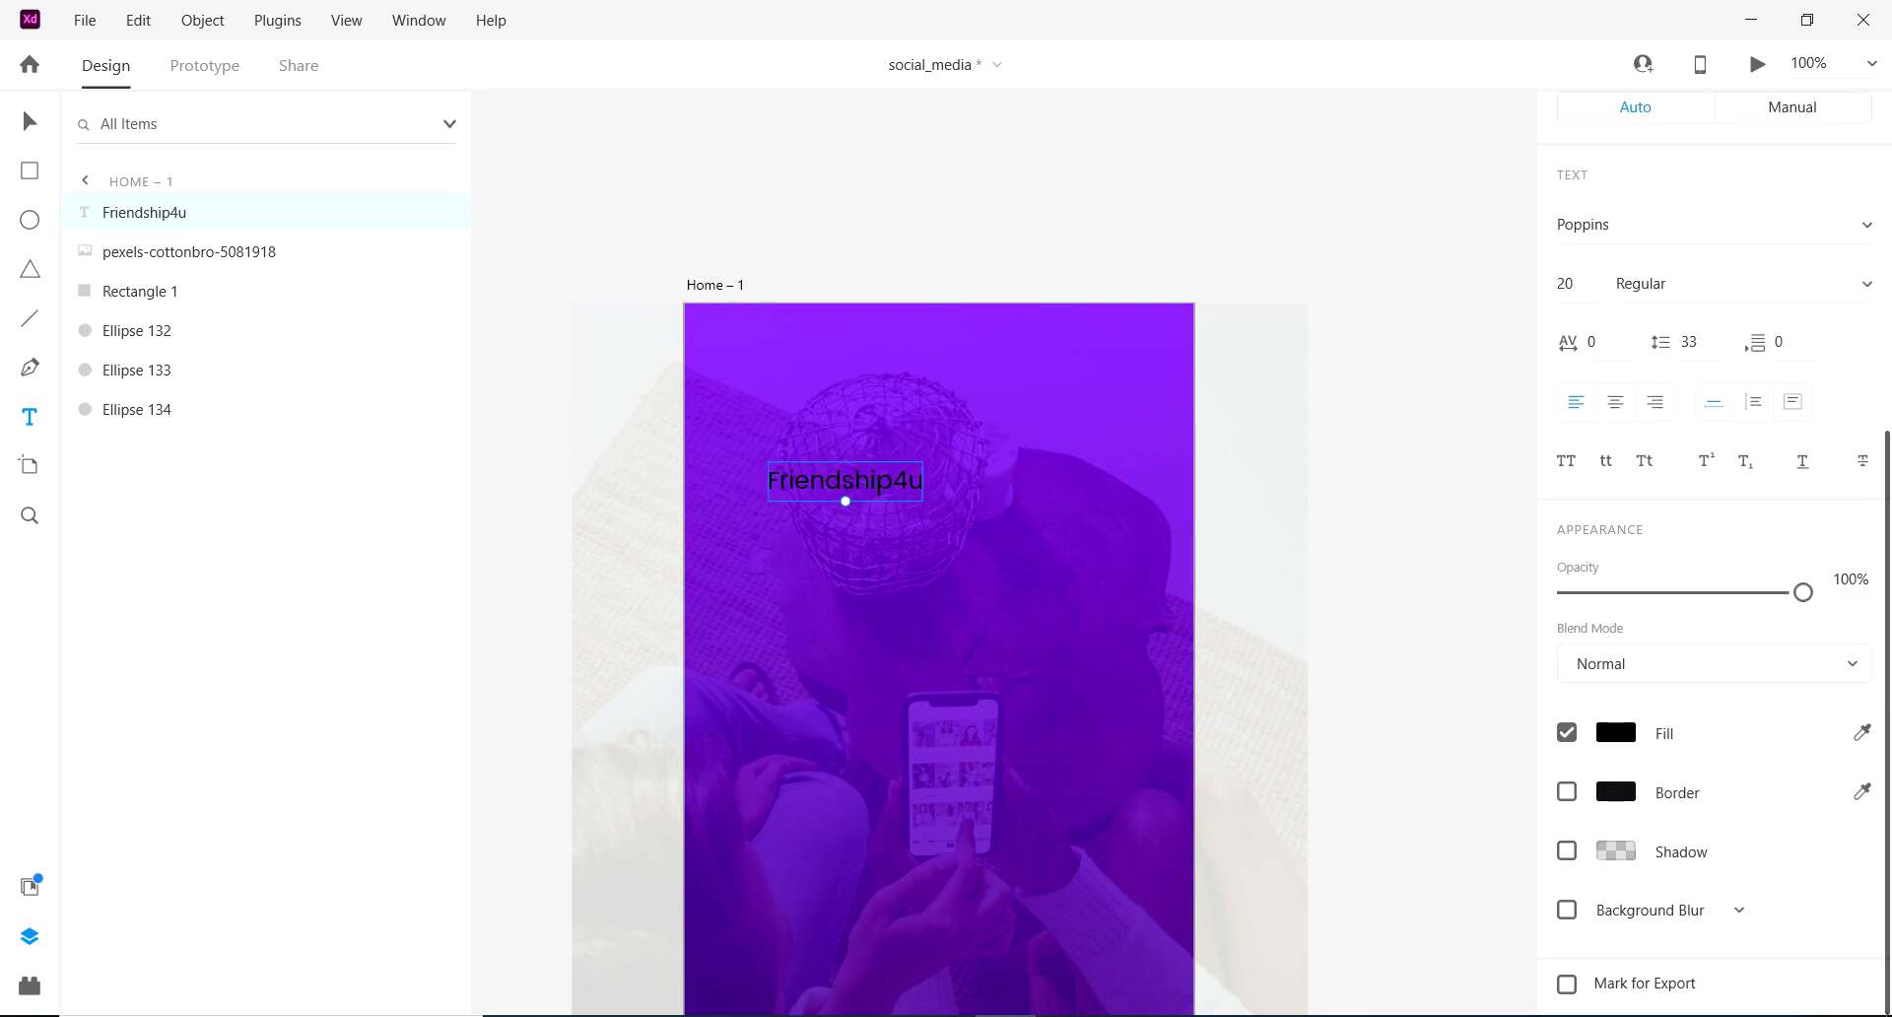
Step: Colour the Friendship4u title white (#ffffff)
left_click(1616, 732)
type("ffffff")
key("Return")
key("Escape")
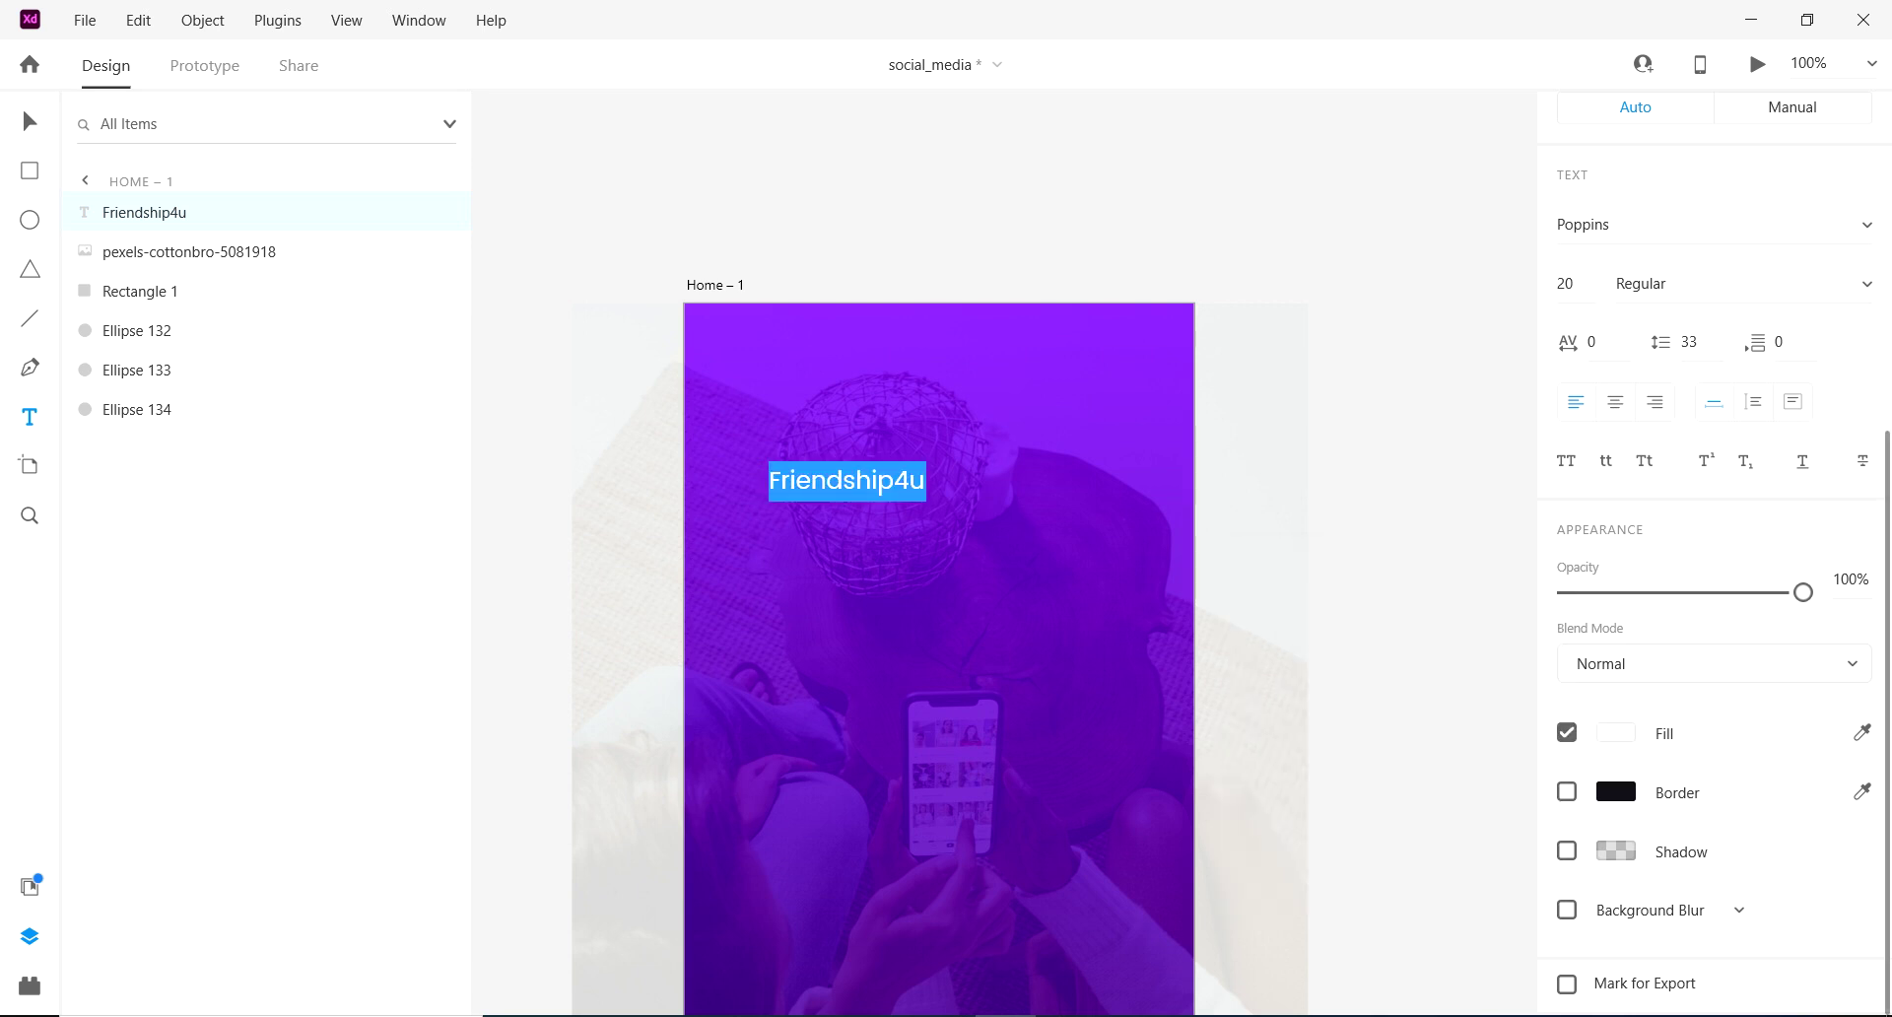
Step: Set the title's font size to 40
left_click(1568, 284)
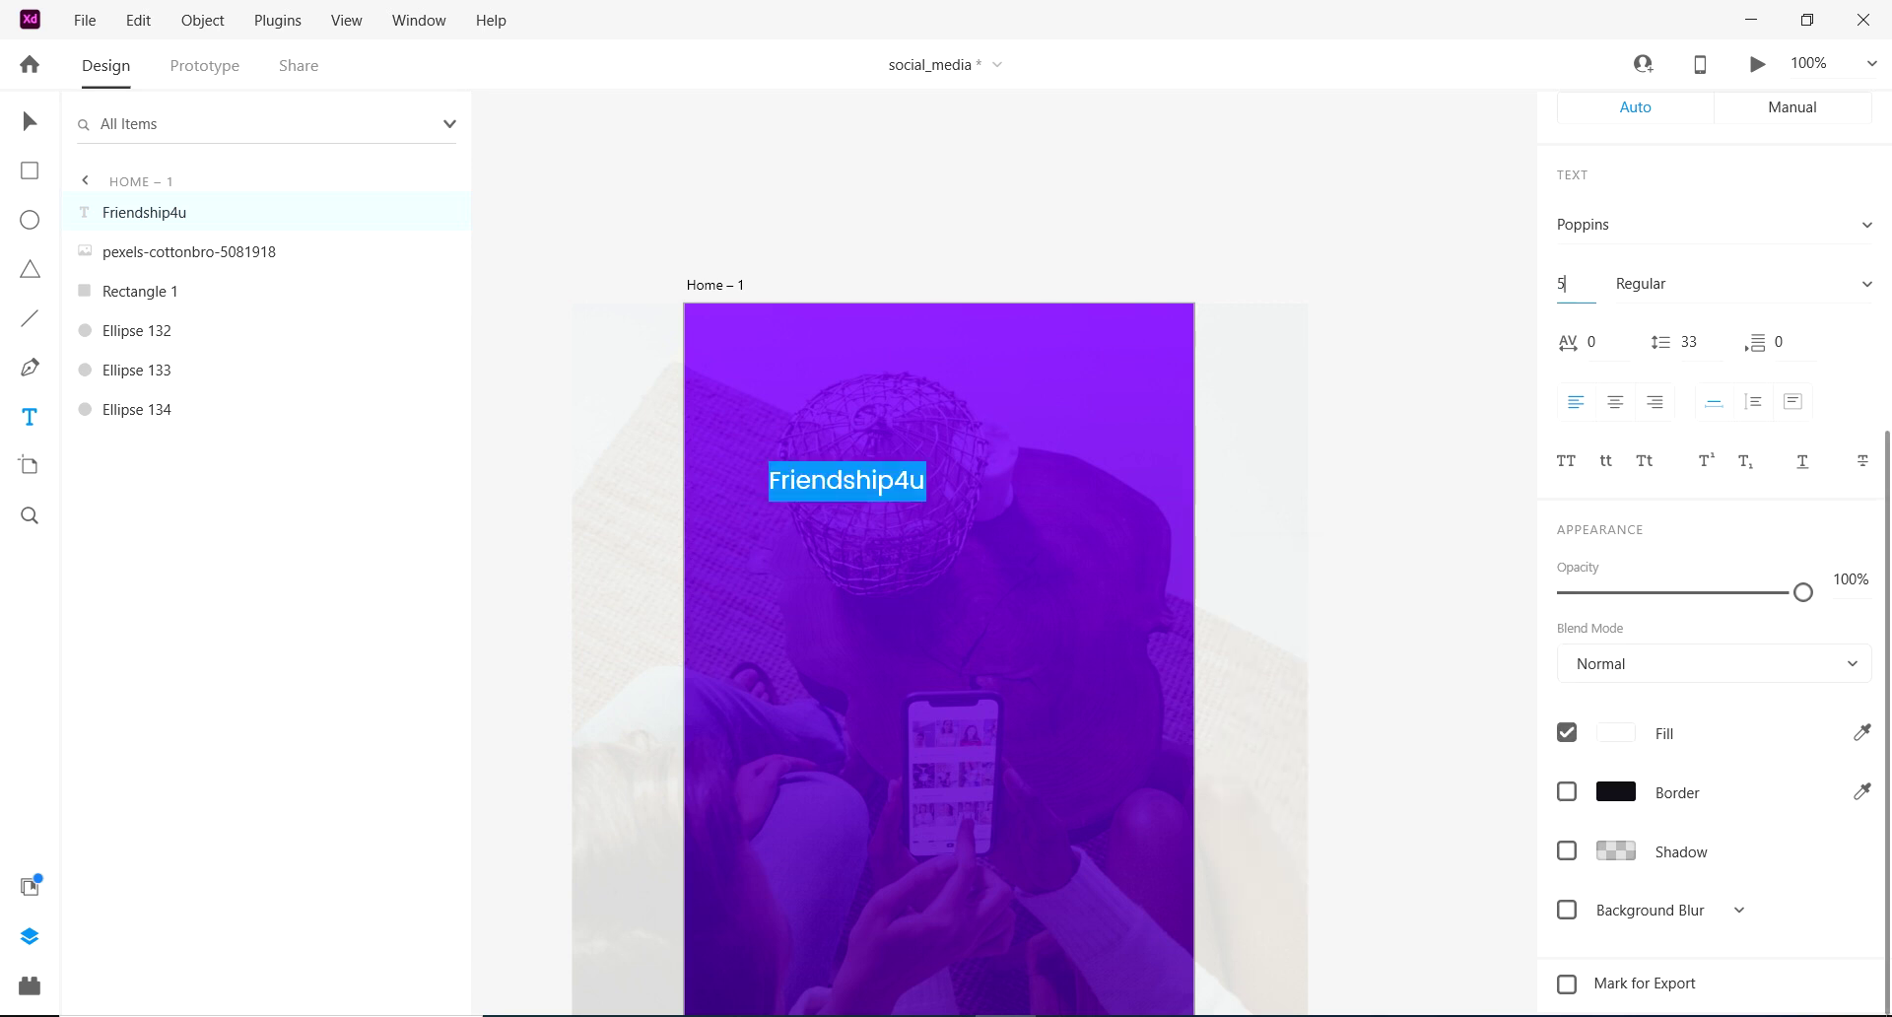
type("50")
key("Return")
left_click(1566, 284)
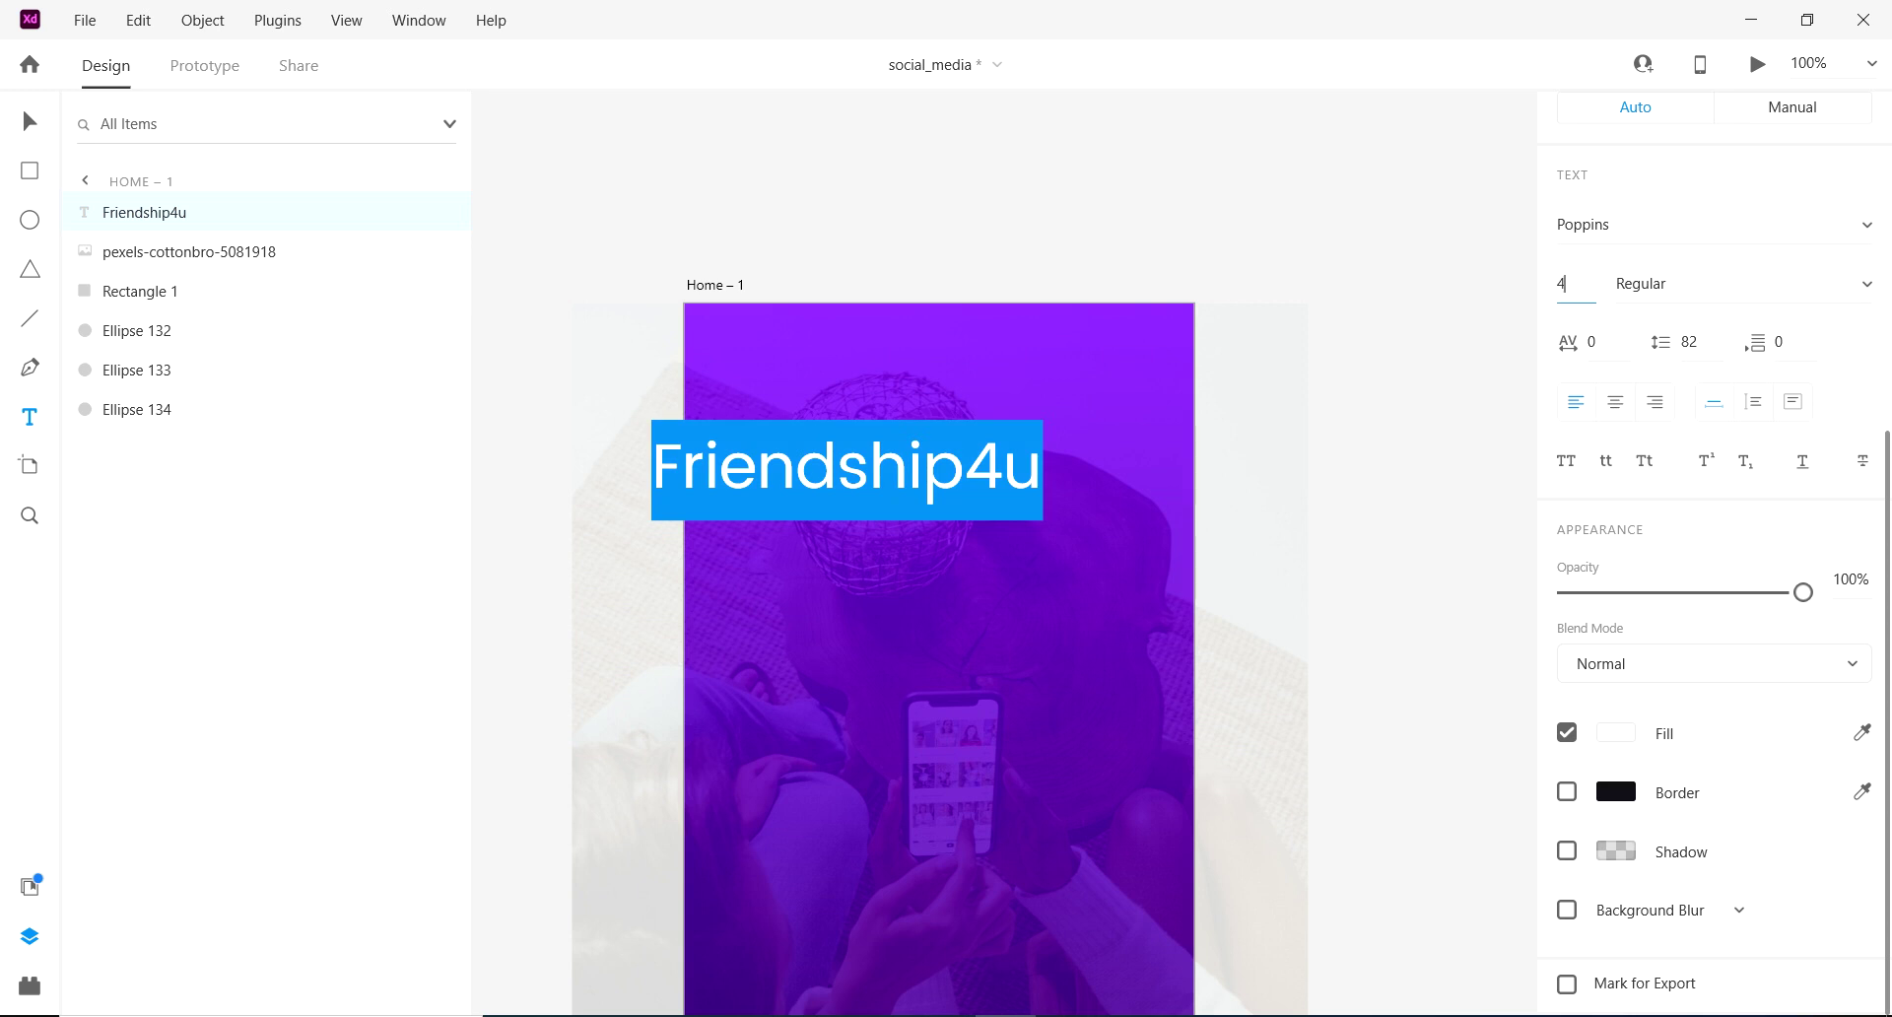
type("40")
key("Return")
key("Escape")
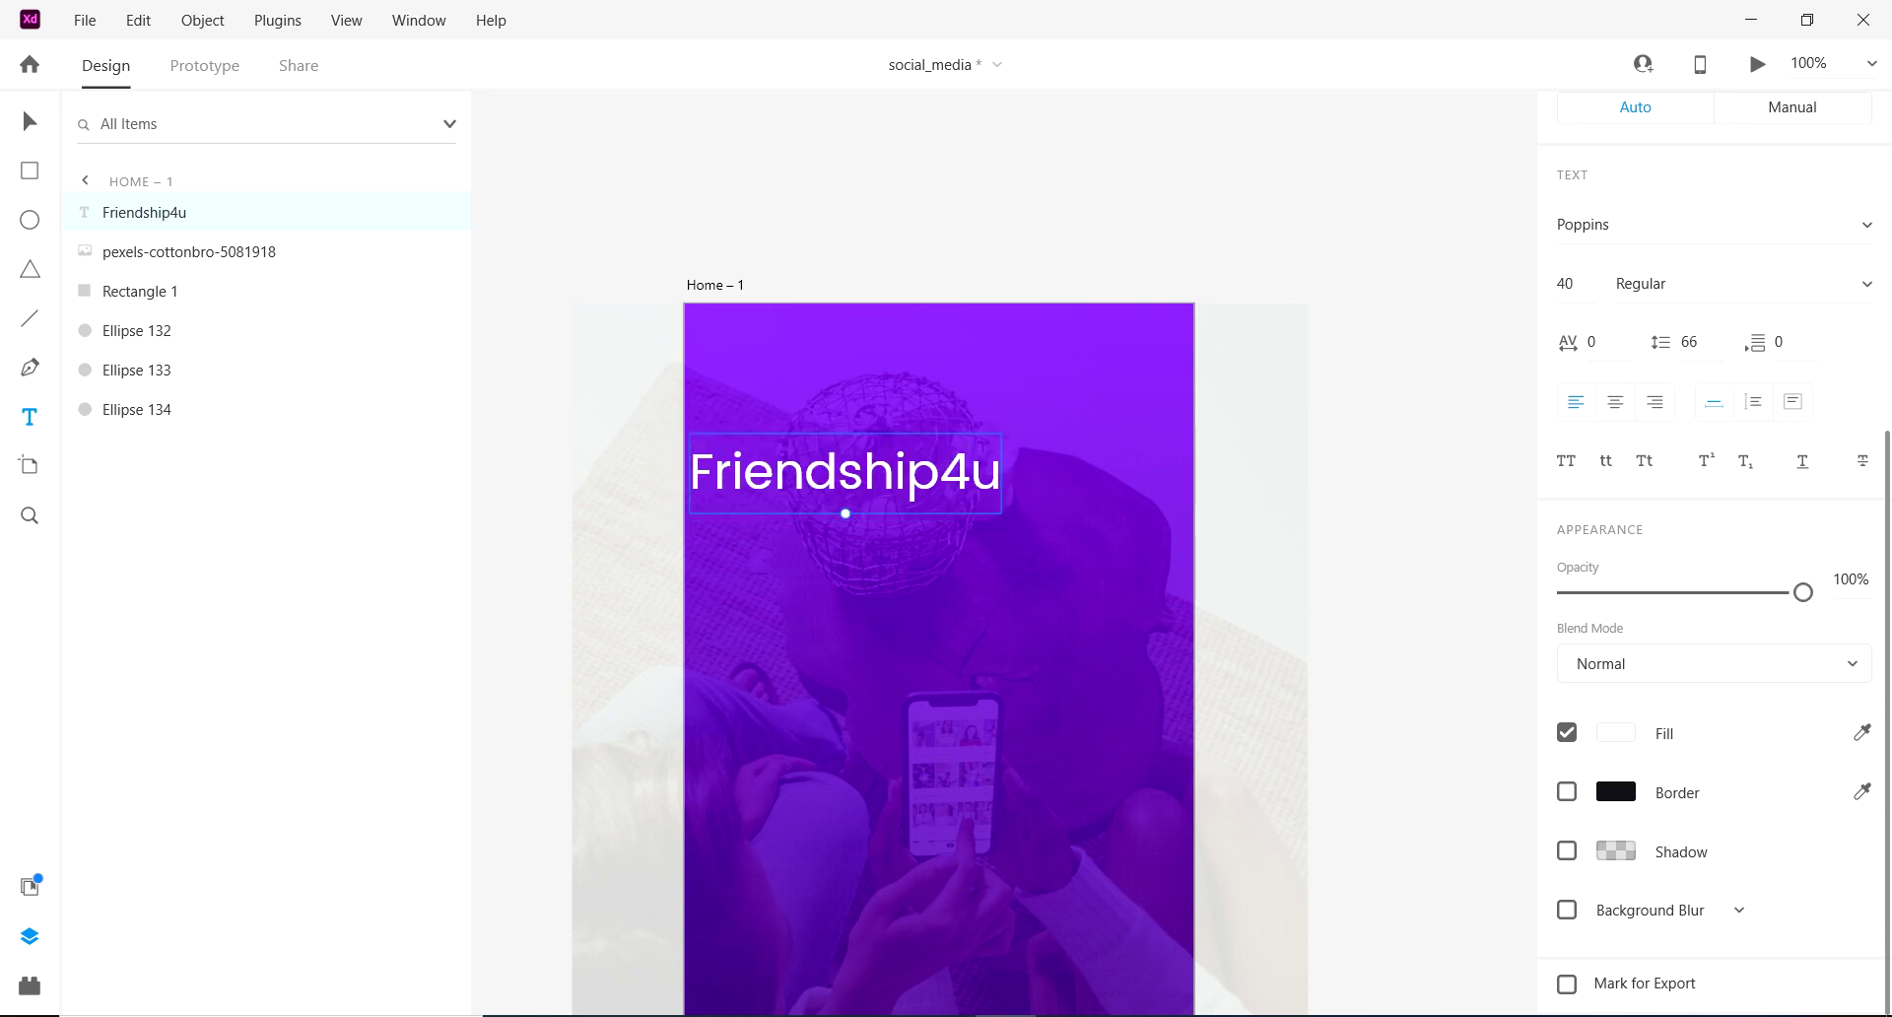
Step: Move the Friendship4u title to the centre of the artboard
left_click_drag(846, 473, 950, 616)
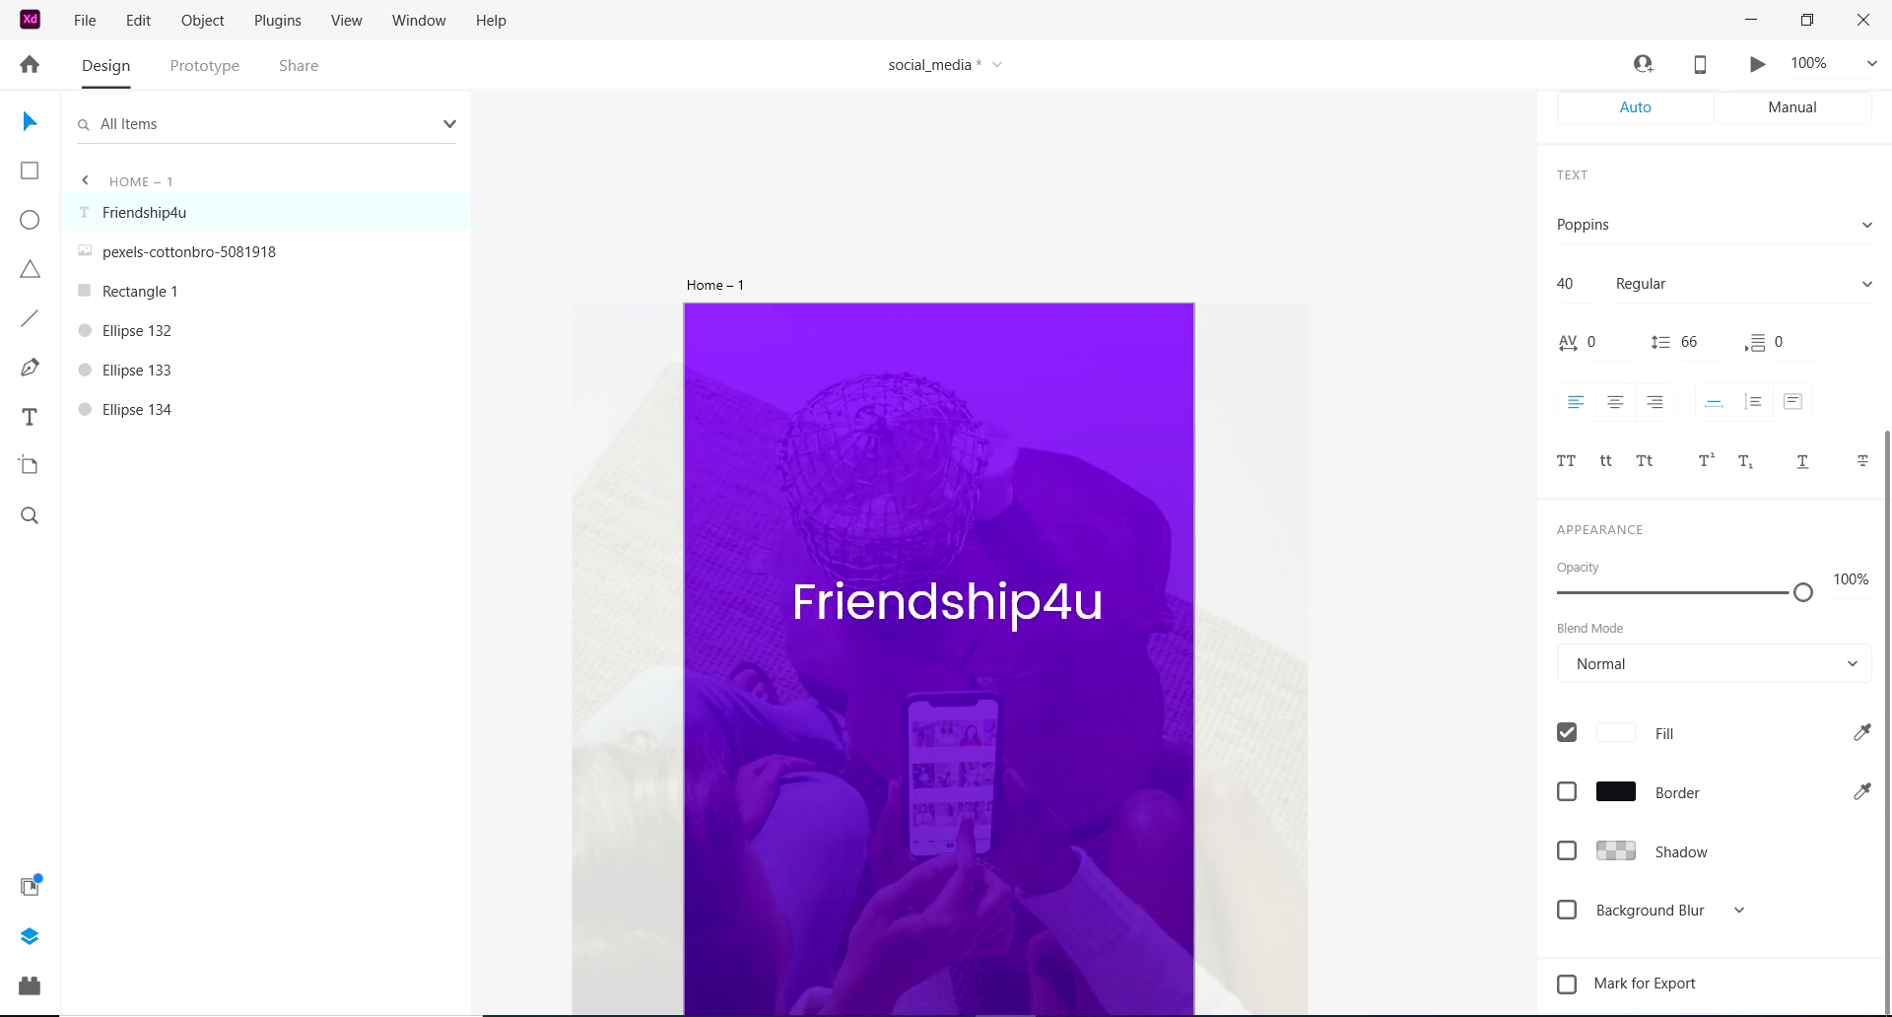
key("Escape")
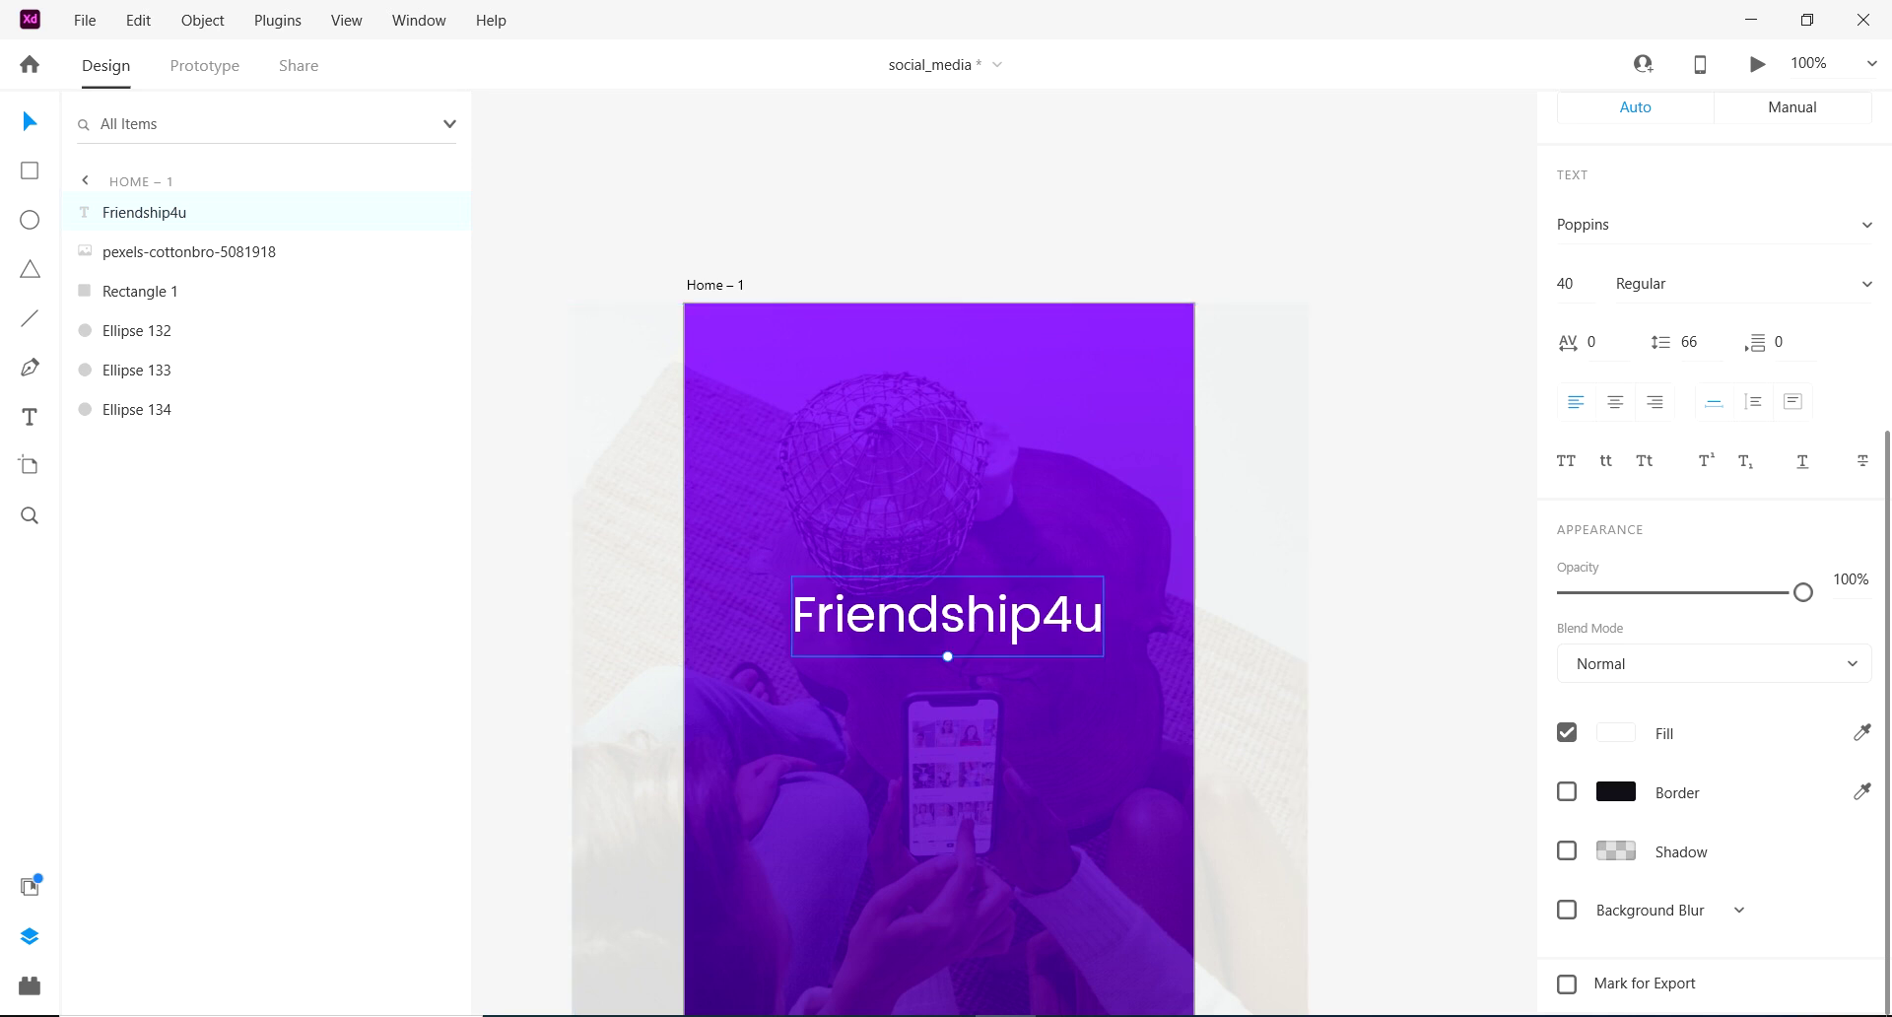
key("Escape")
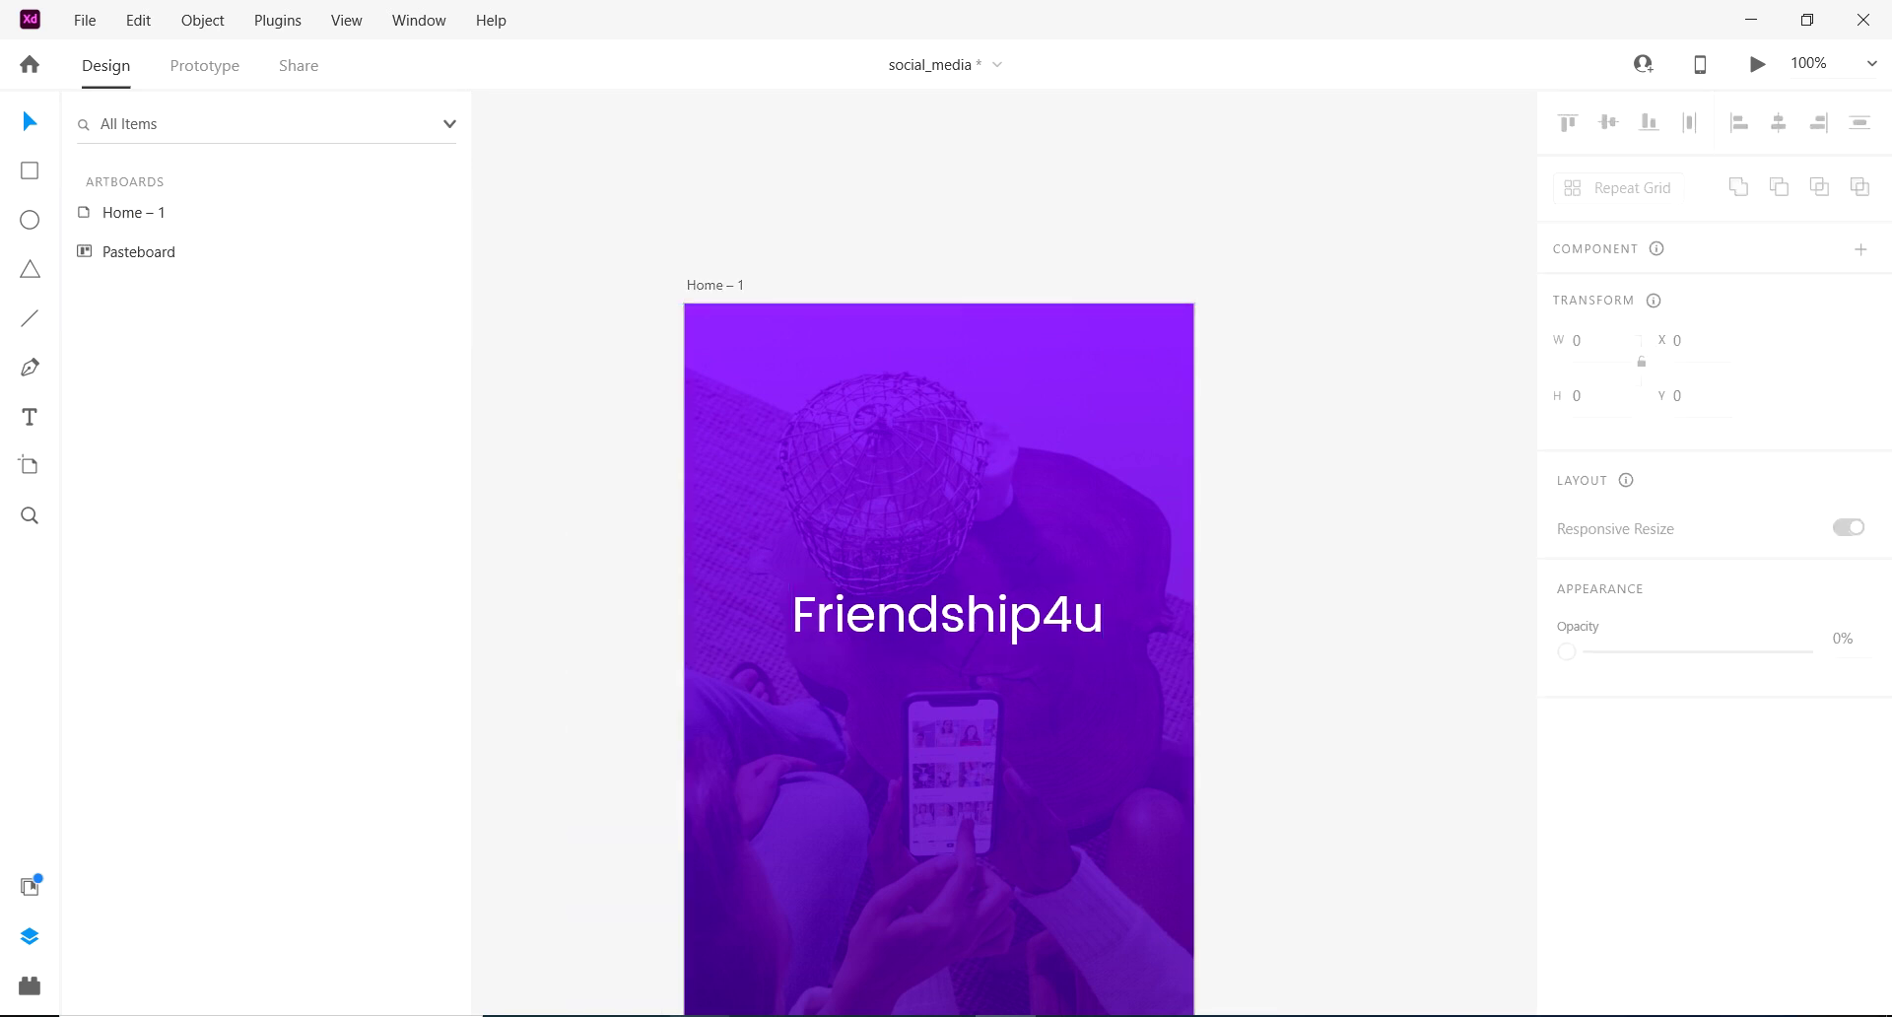
key("alt+Tab")
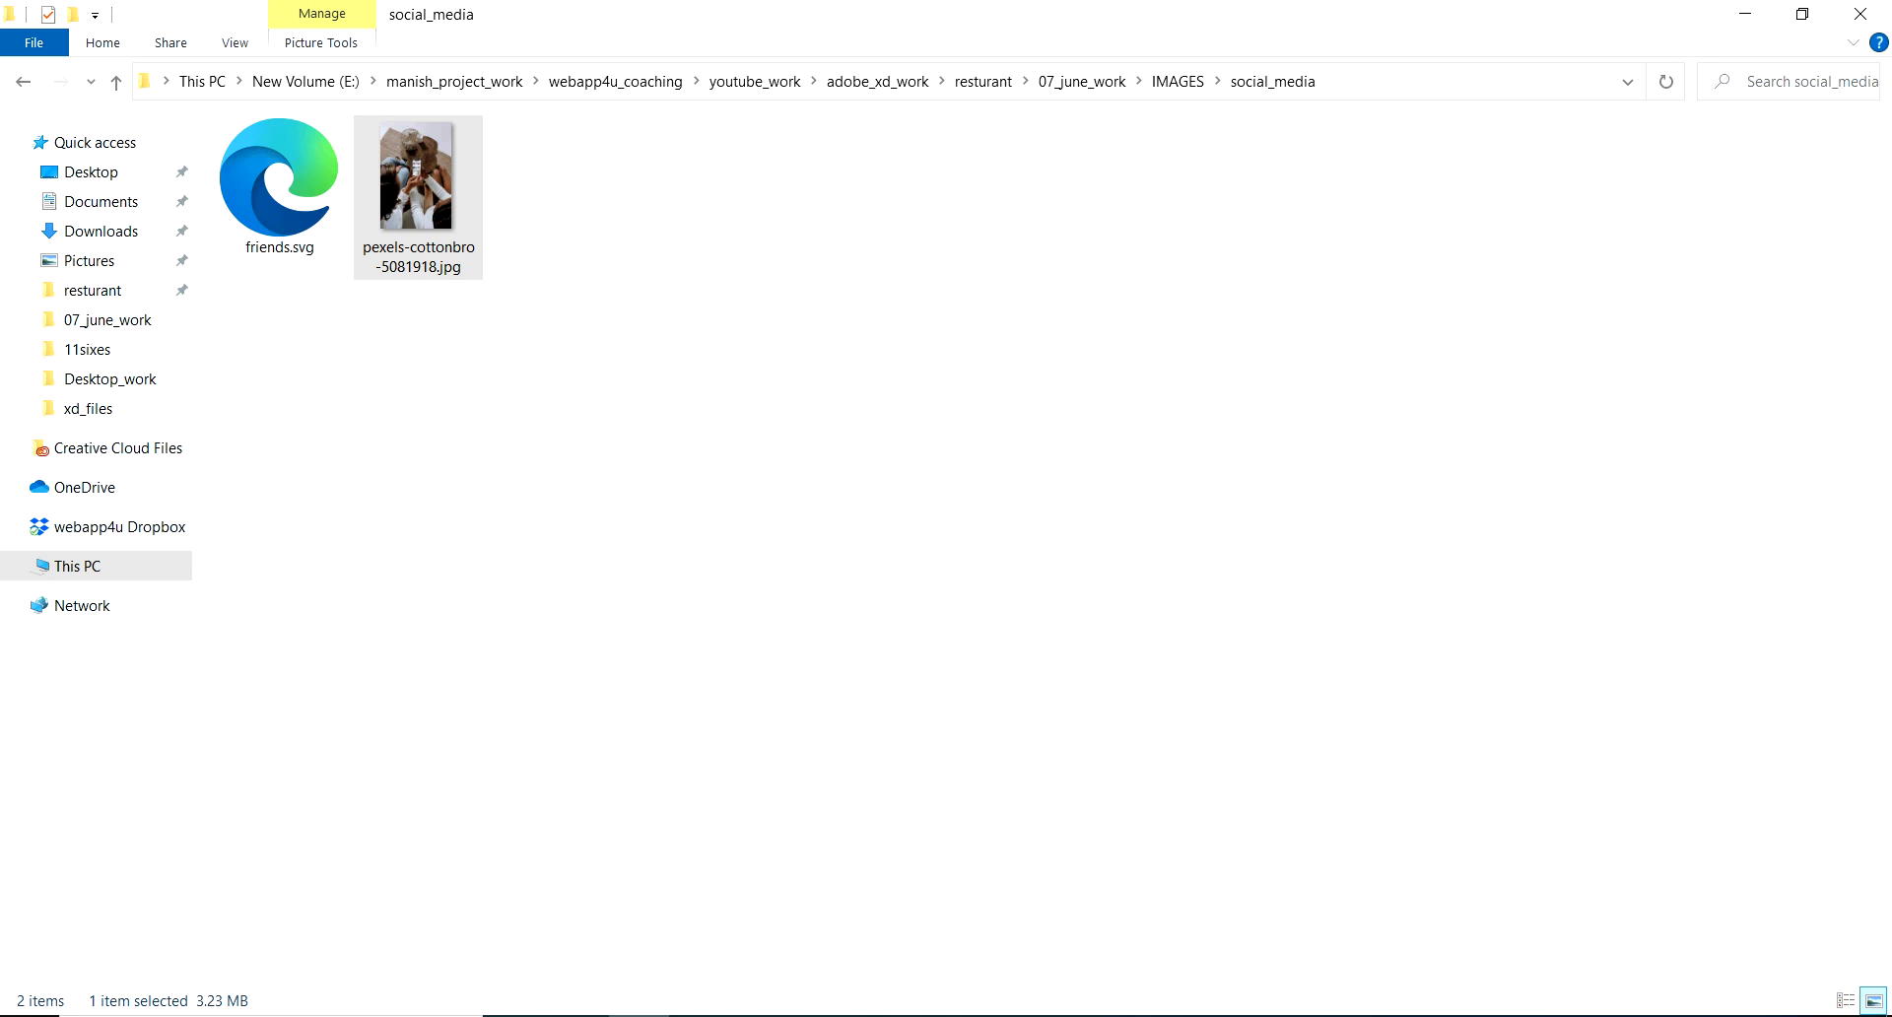
Step: Drag friends.svg from the social_media folder onto the XD canvas
key("alt+d")
key("alt+Tab")
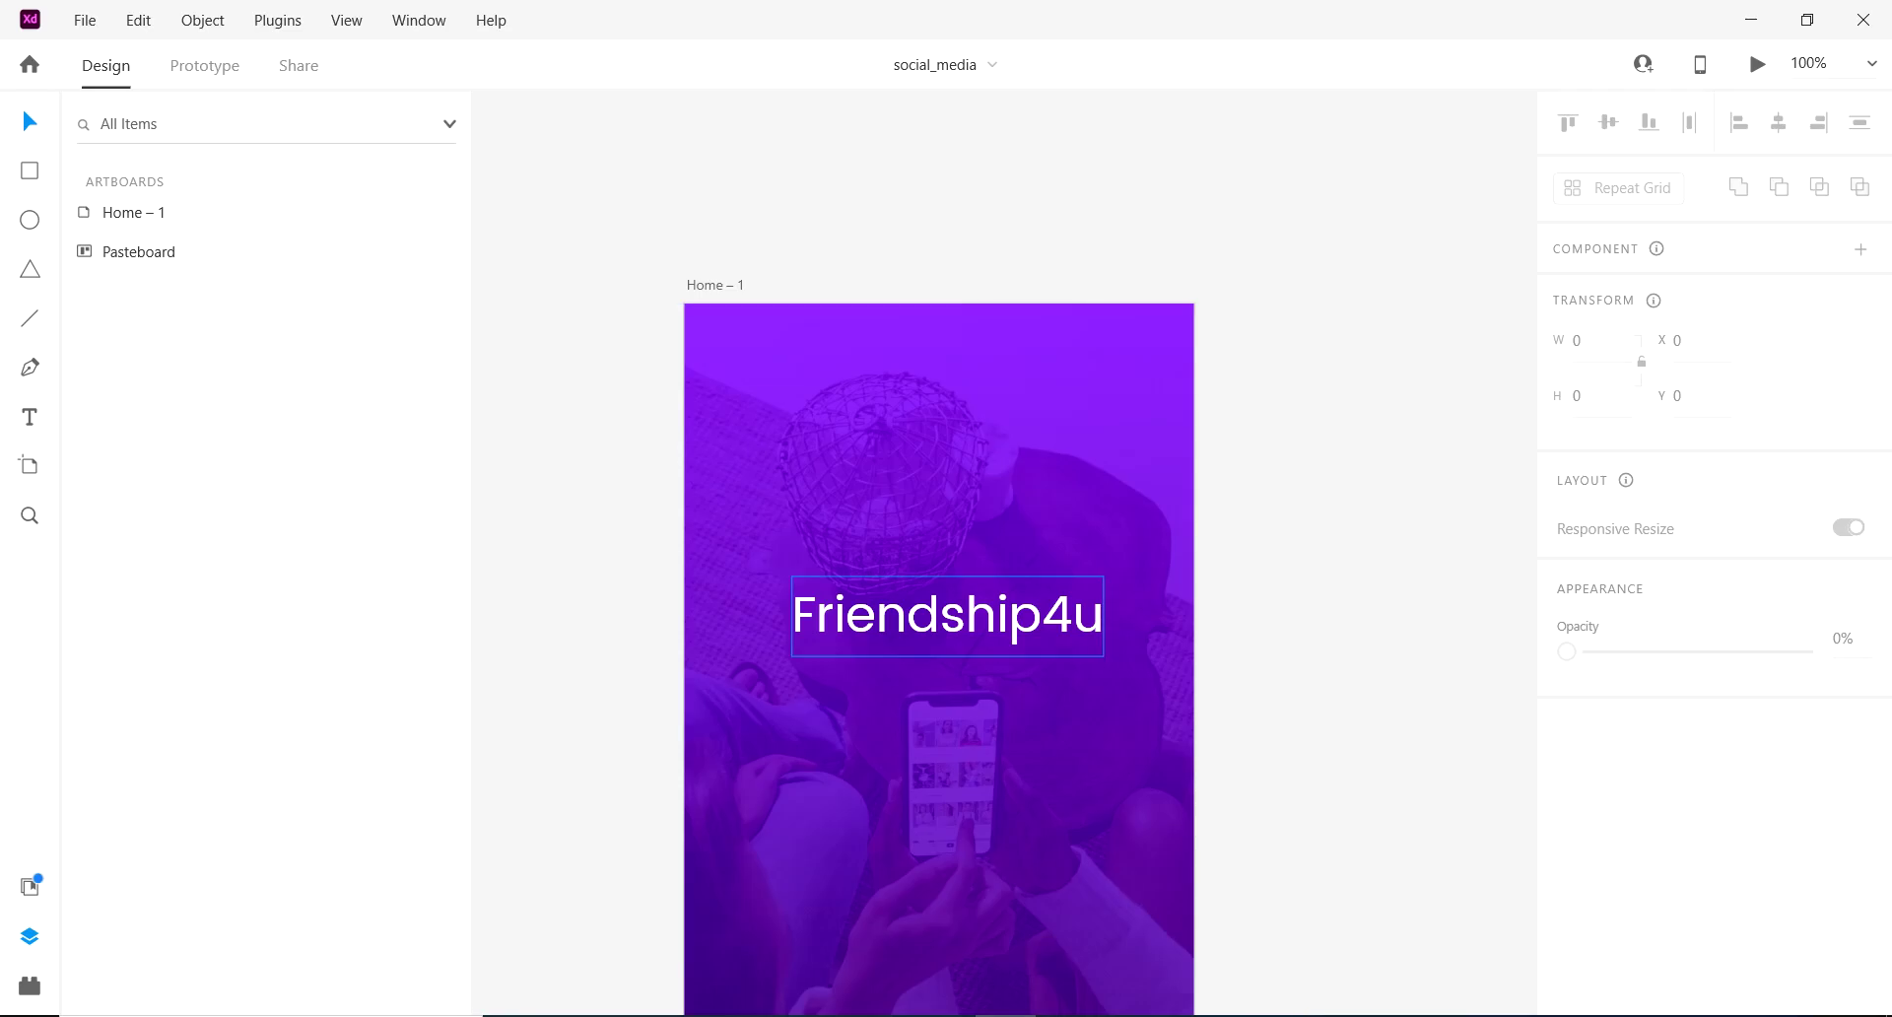
key("ctrl+0")
left_click(1808, 20)
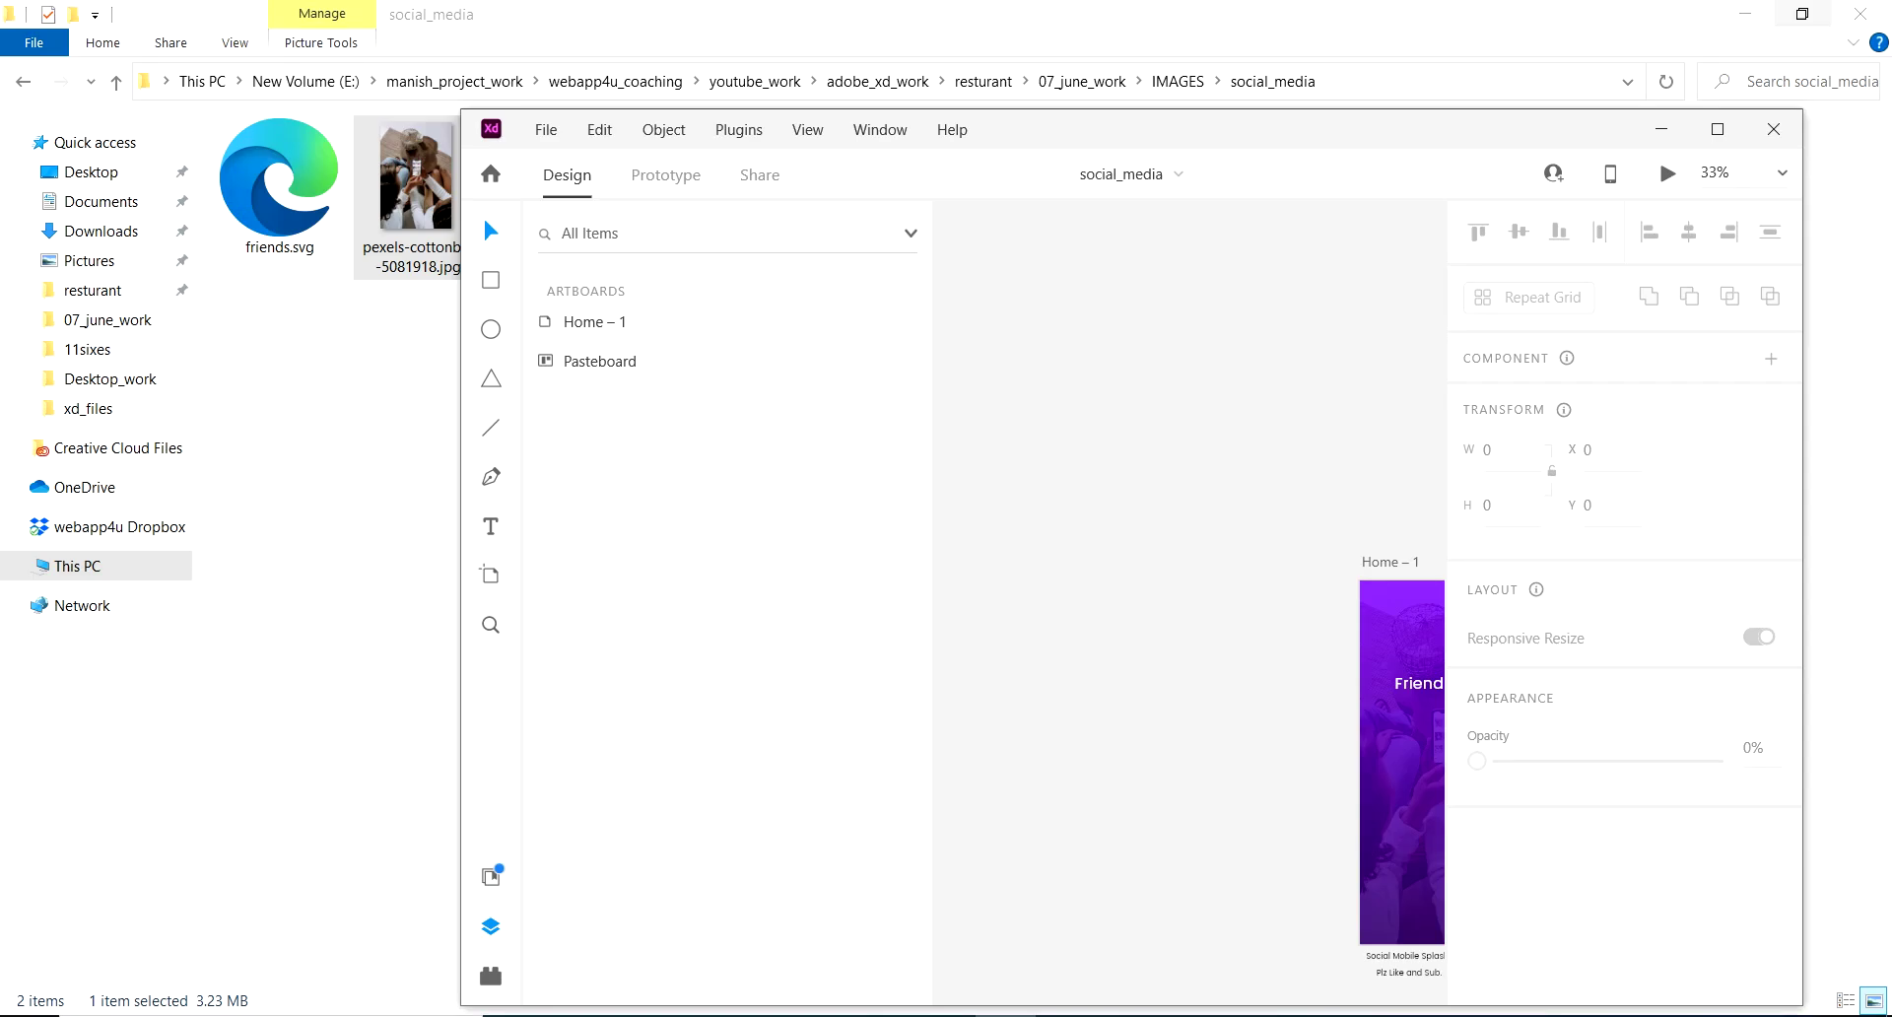
left_click_drag(280, 177, 1143, 246)
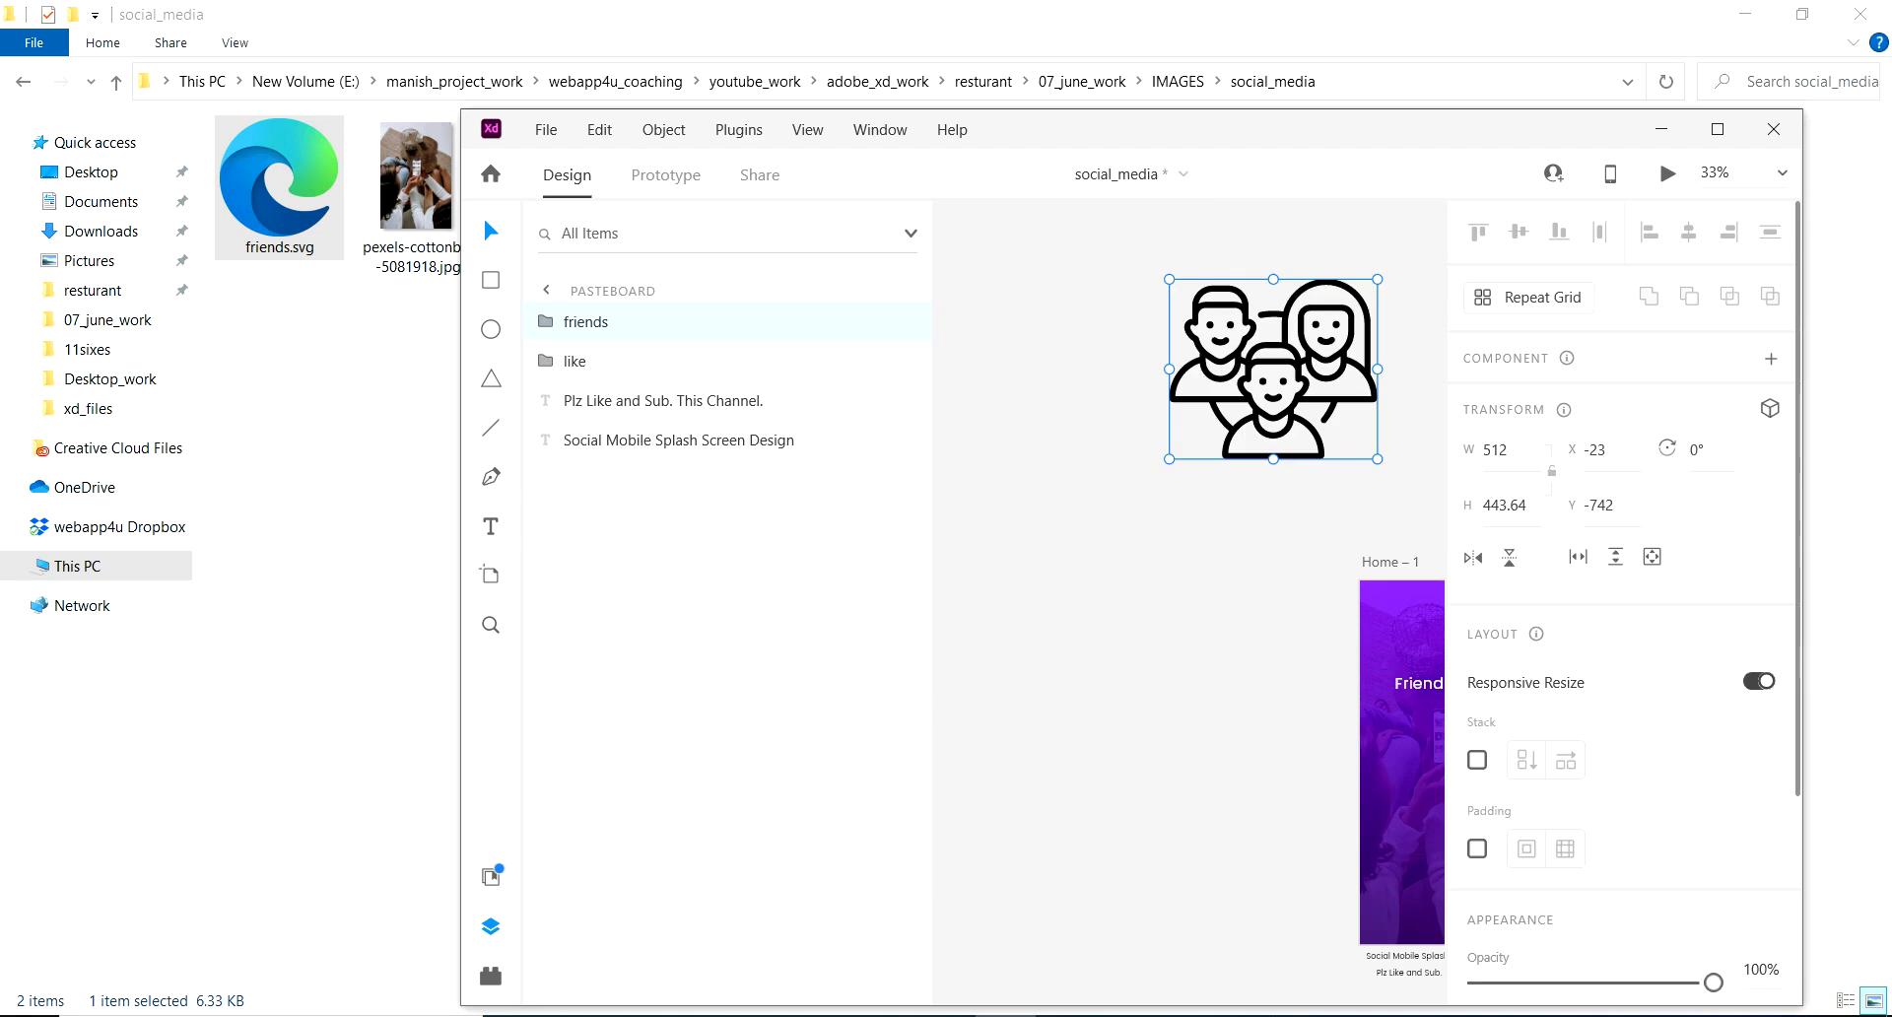
key("super+Up")
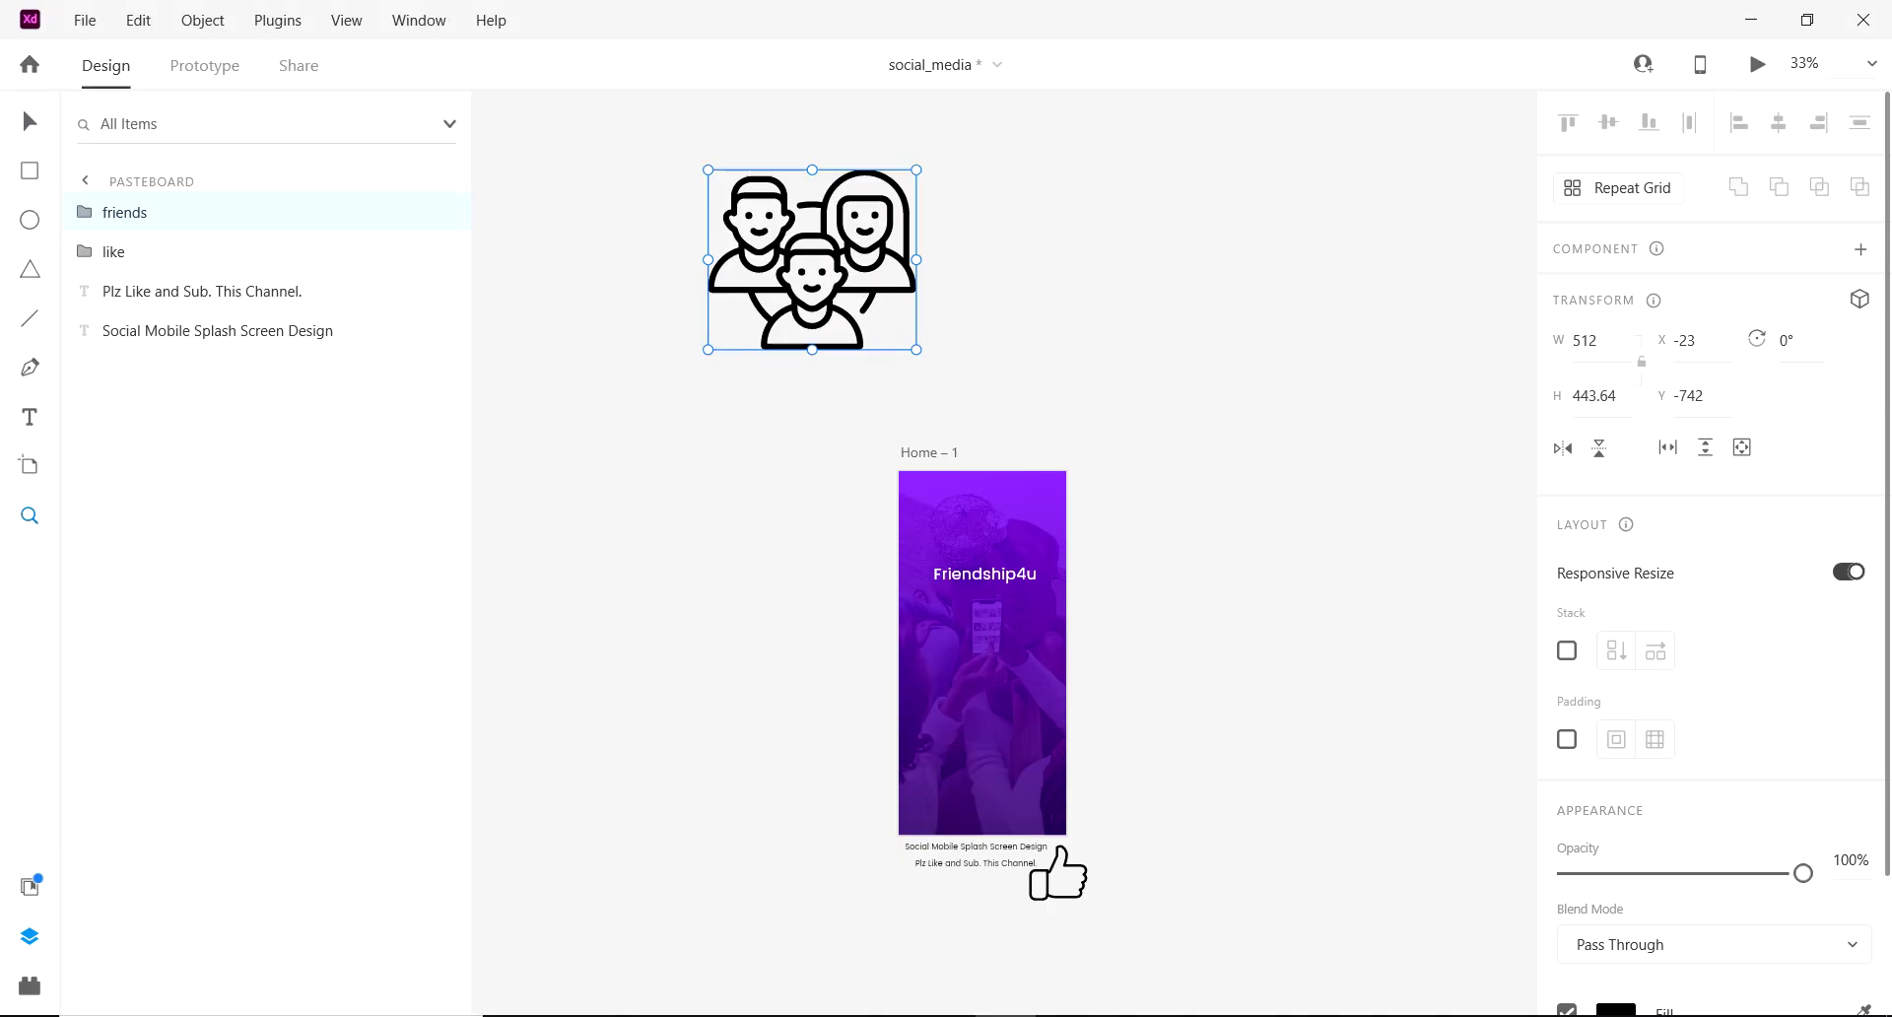
Step: Scale the friends icon down to about 132 × 114 and place it above the title
scroll(1055, 874, "up", 3, "ctrl")
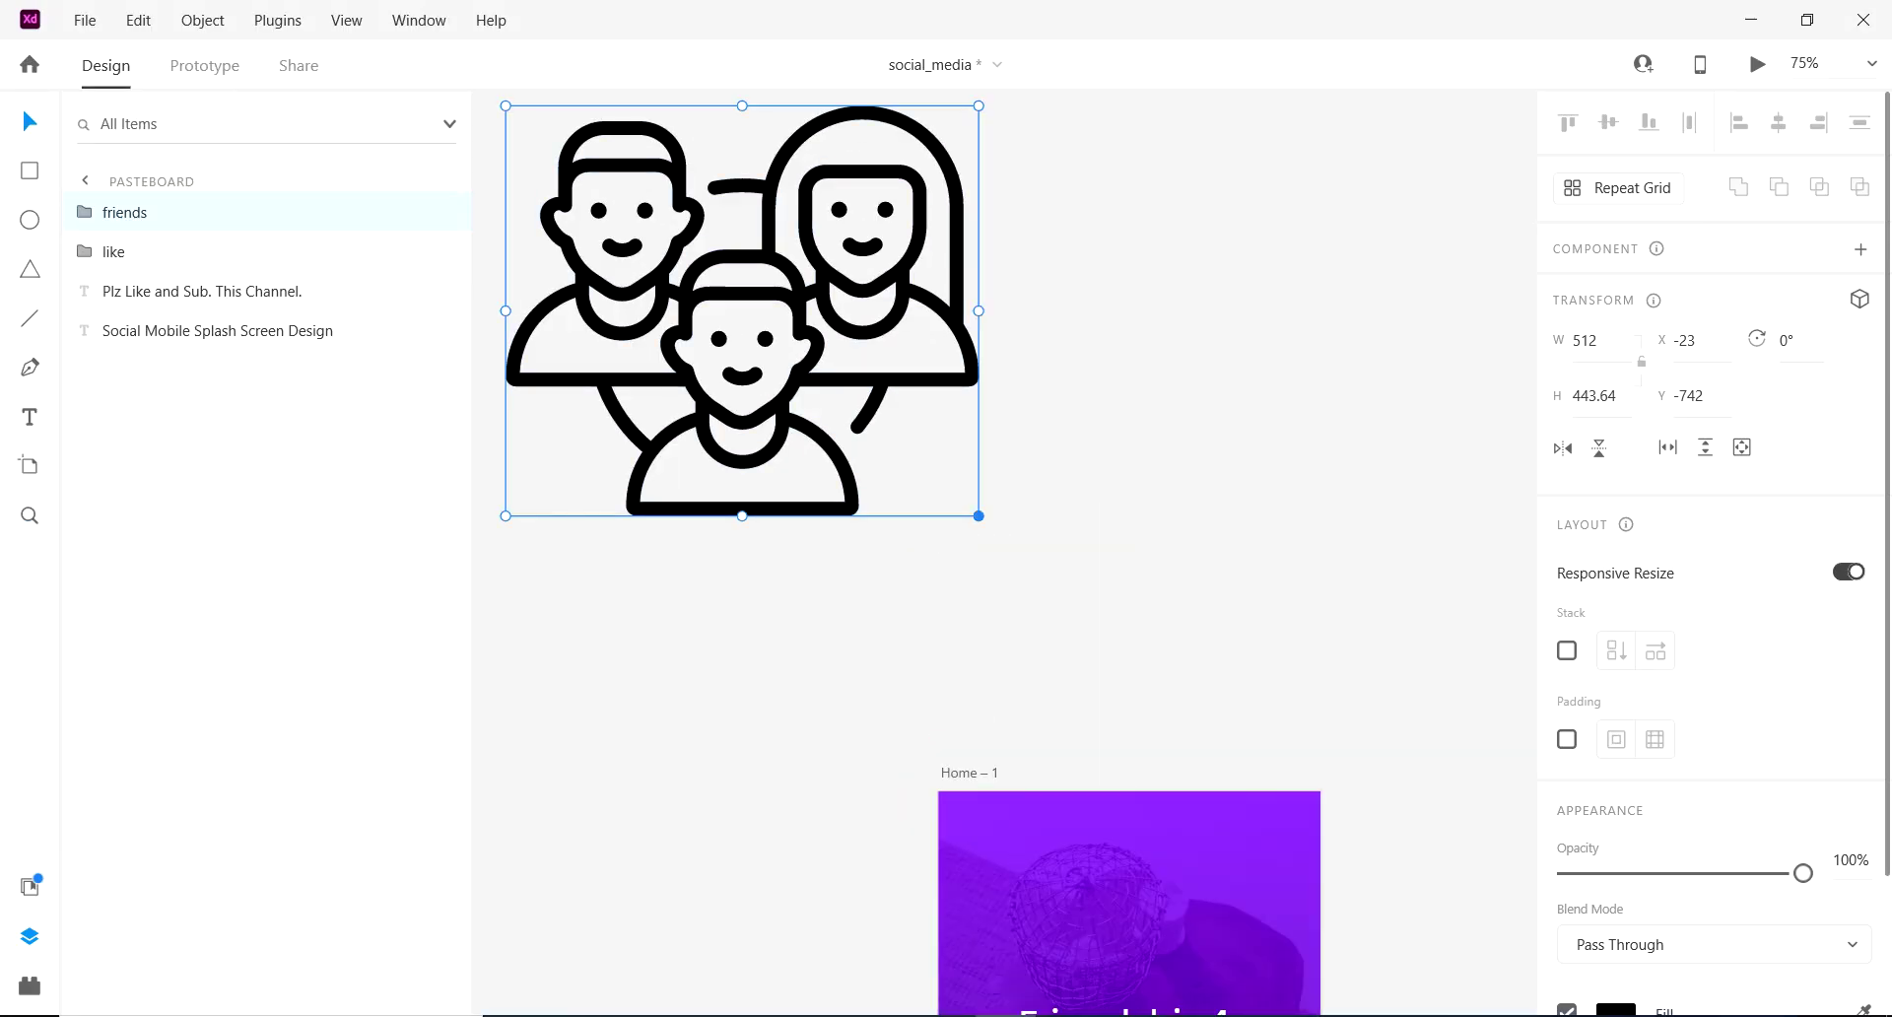
mouse_move(979, 515)
left_mouse_down()
mouse_move(742, 317)
mouse_move(752, 921)
mouse_move(1131, 930)
left_mouse_up()
right_click(1188, 926)
key("Escape")
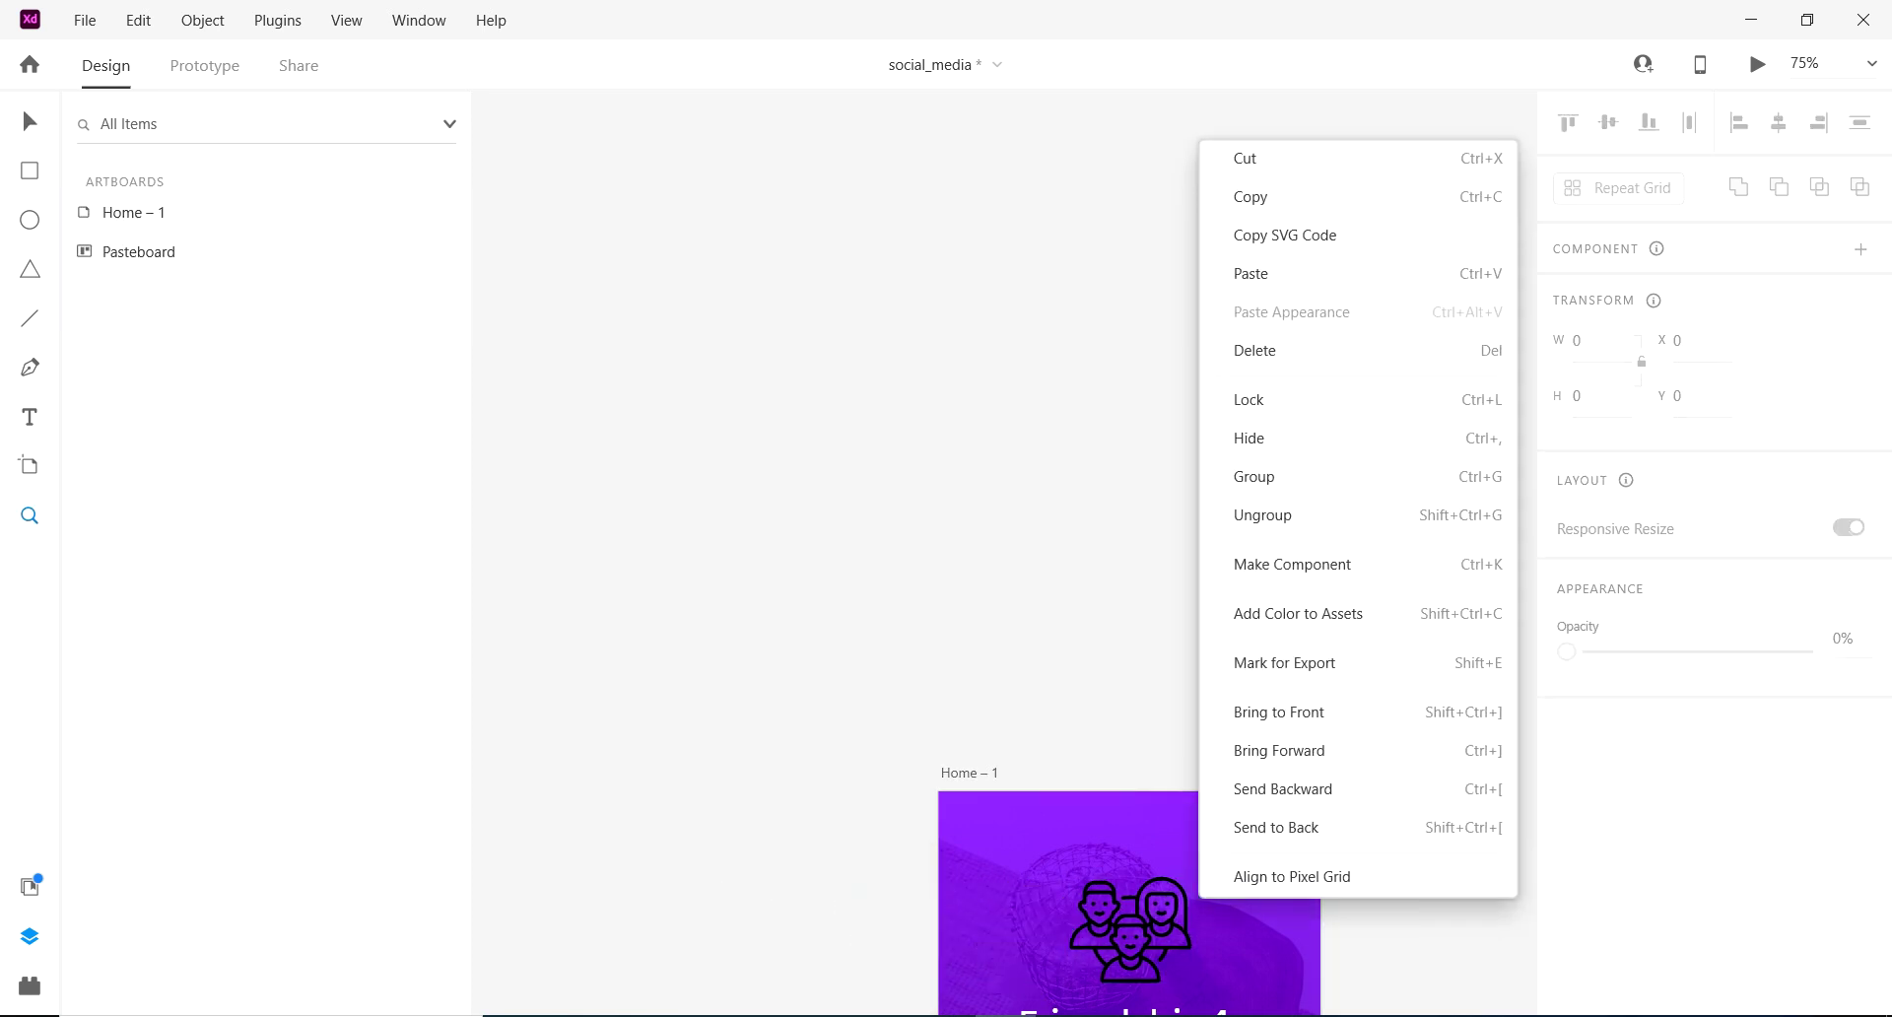
key("ctrl+1")
scroll(1040, 739, "down", 3)
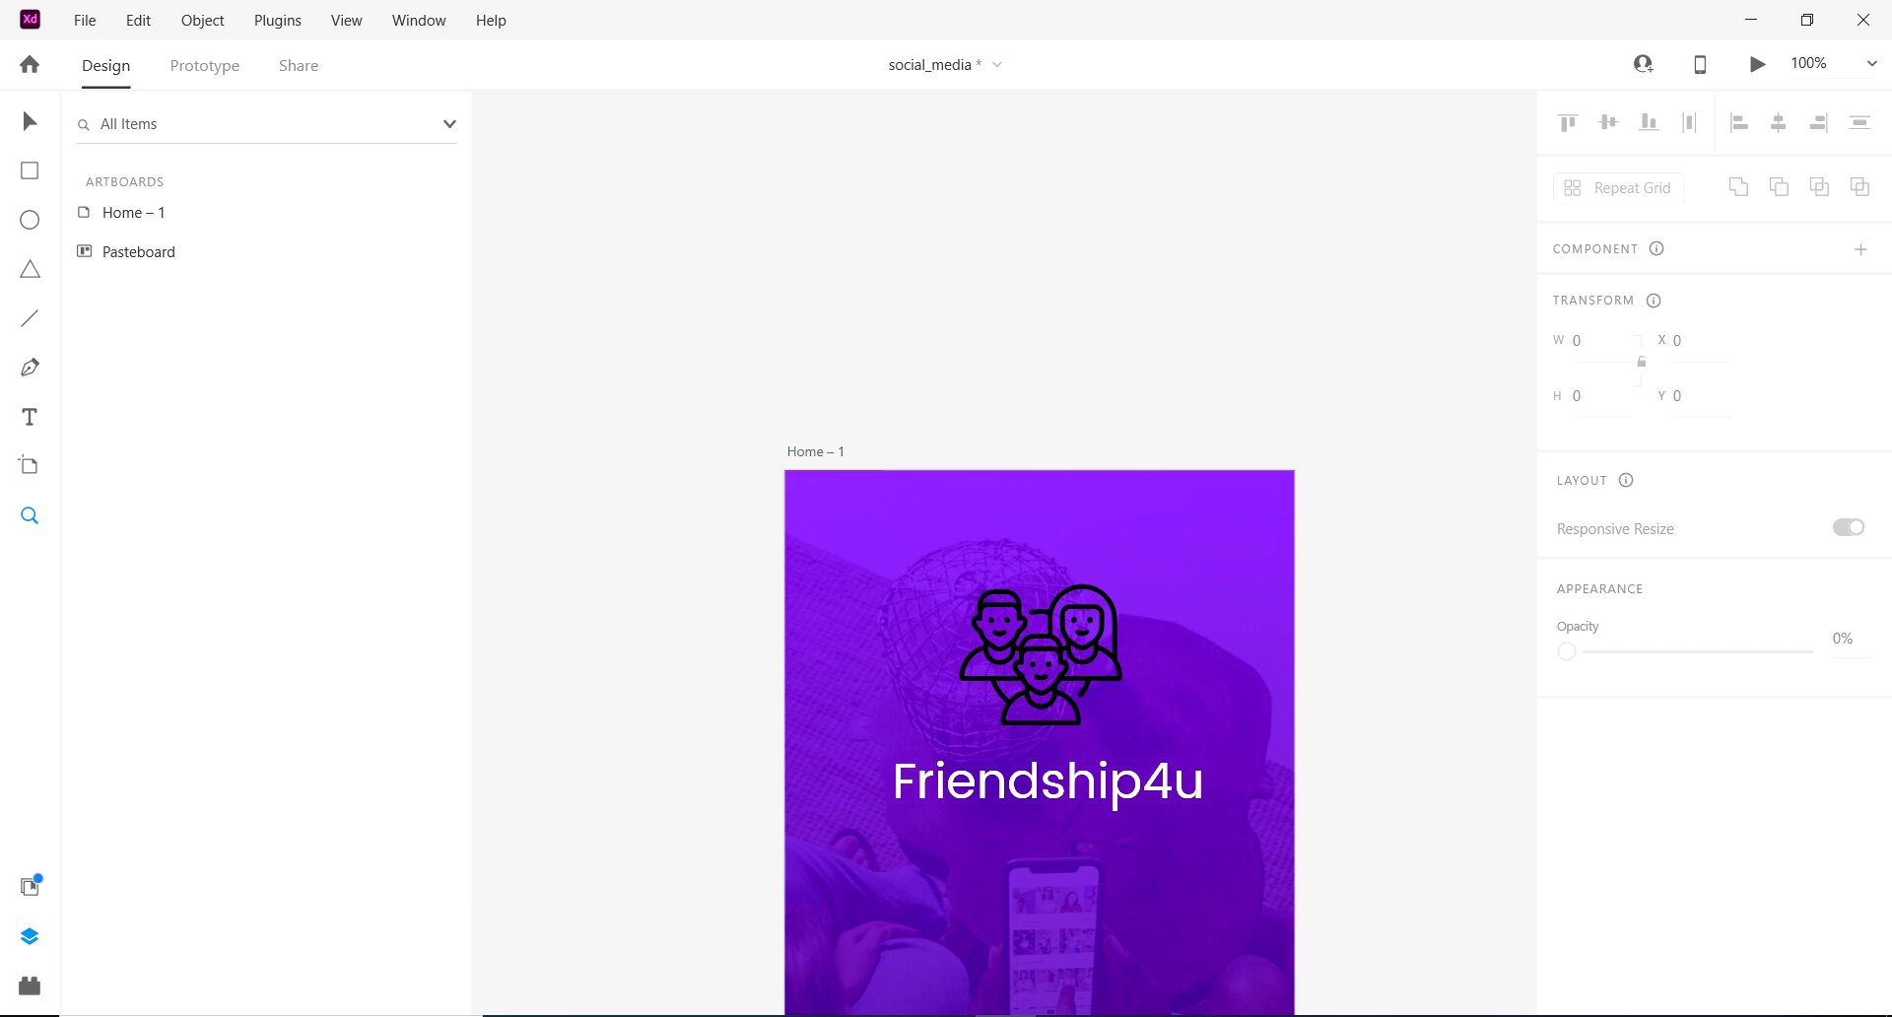
left_click(1093, 778)
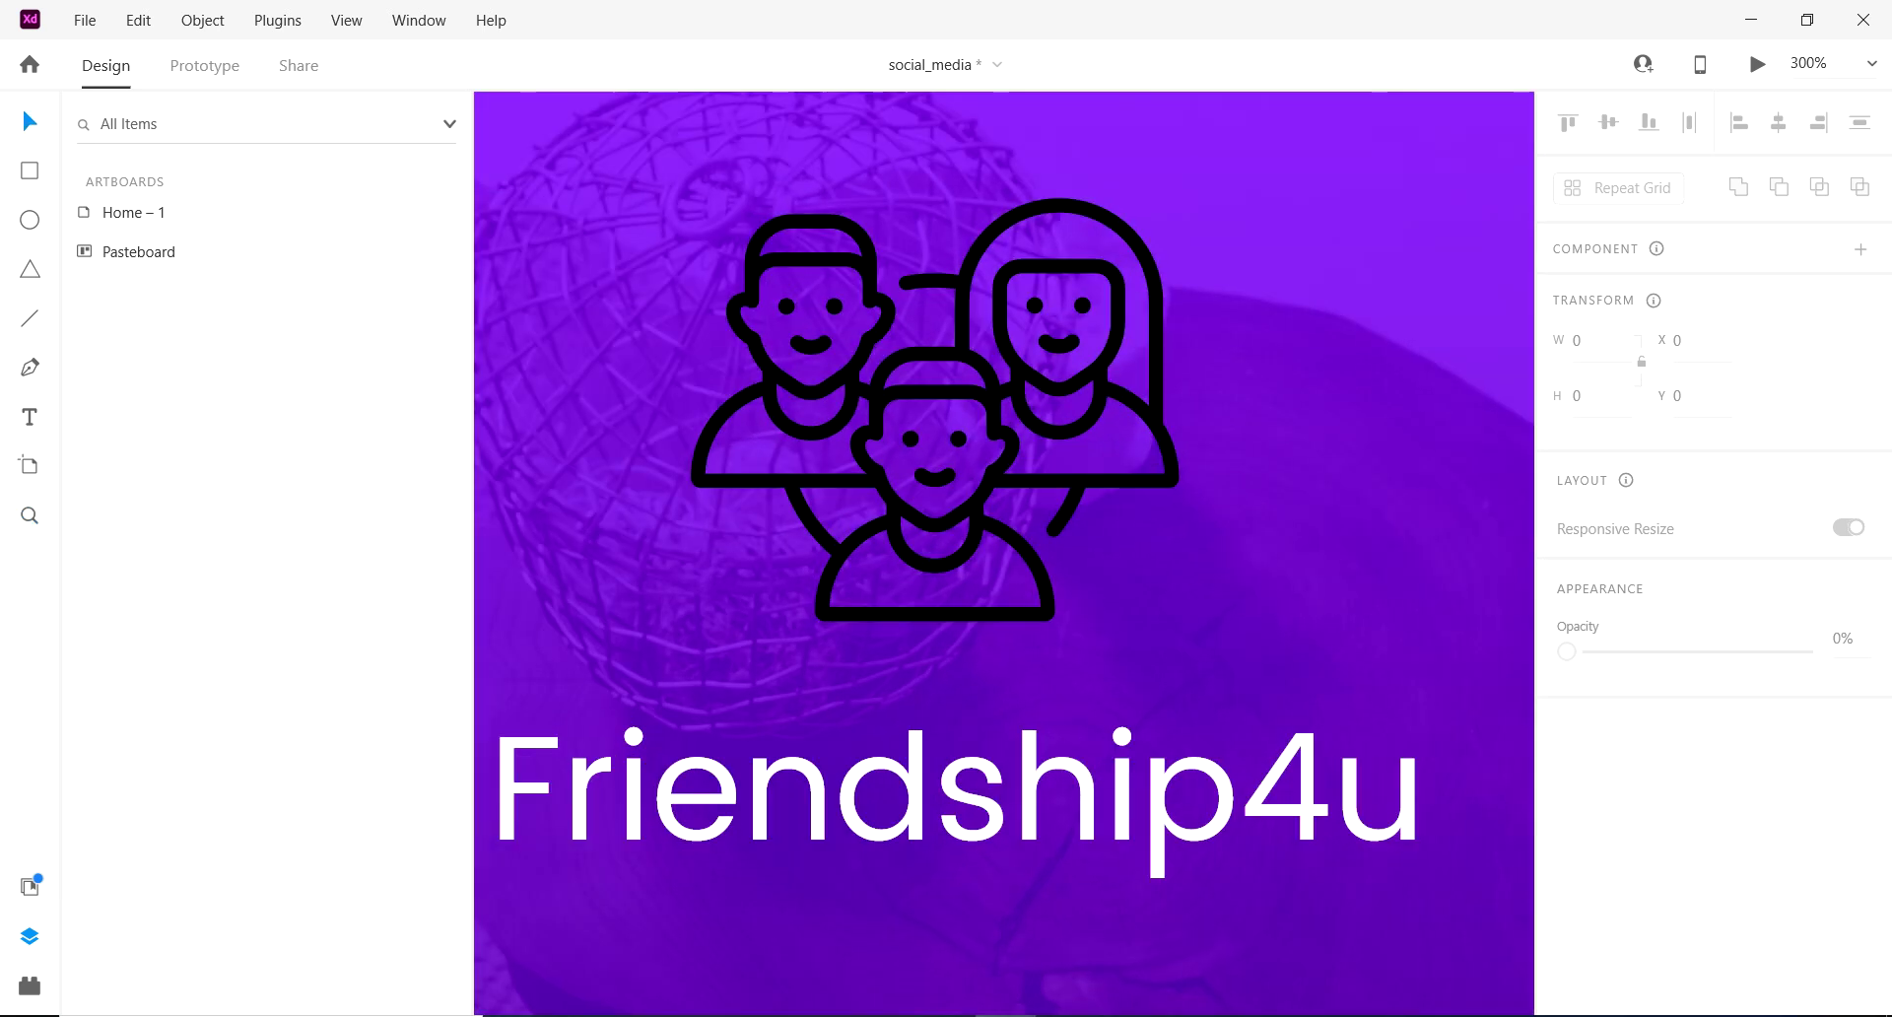
Step: Shrink the friends icon to about 78 × 68 and nudge it just above the title
left_click(935, 409)
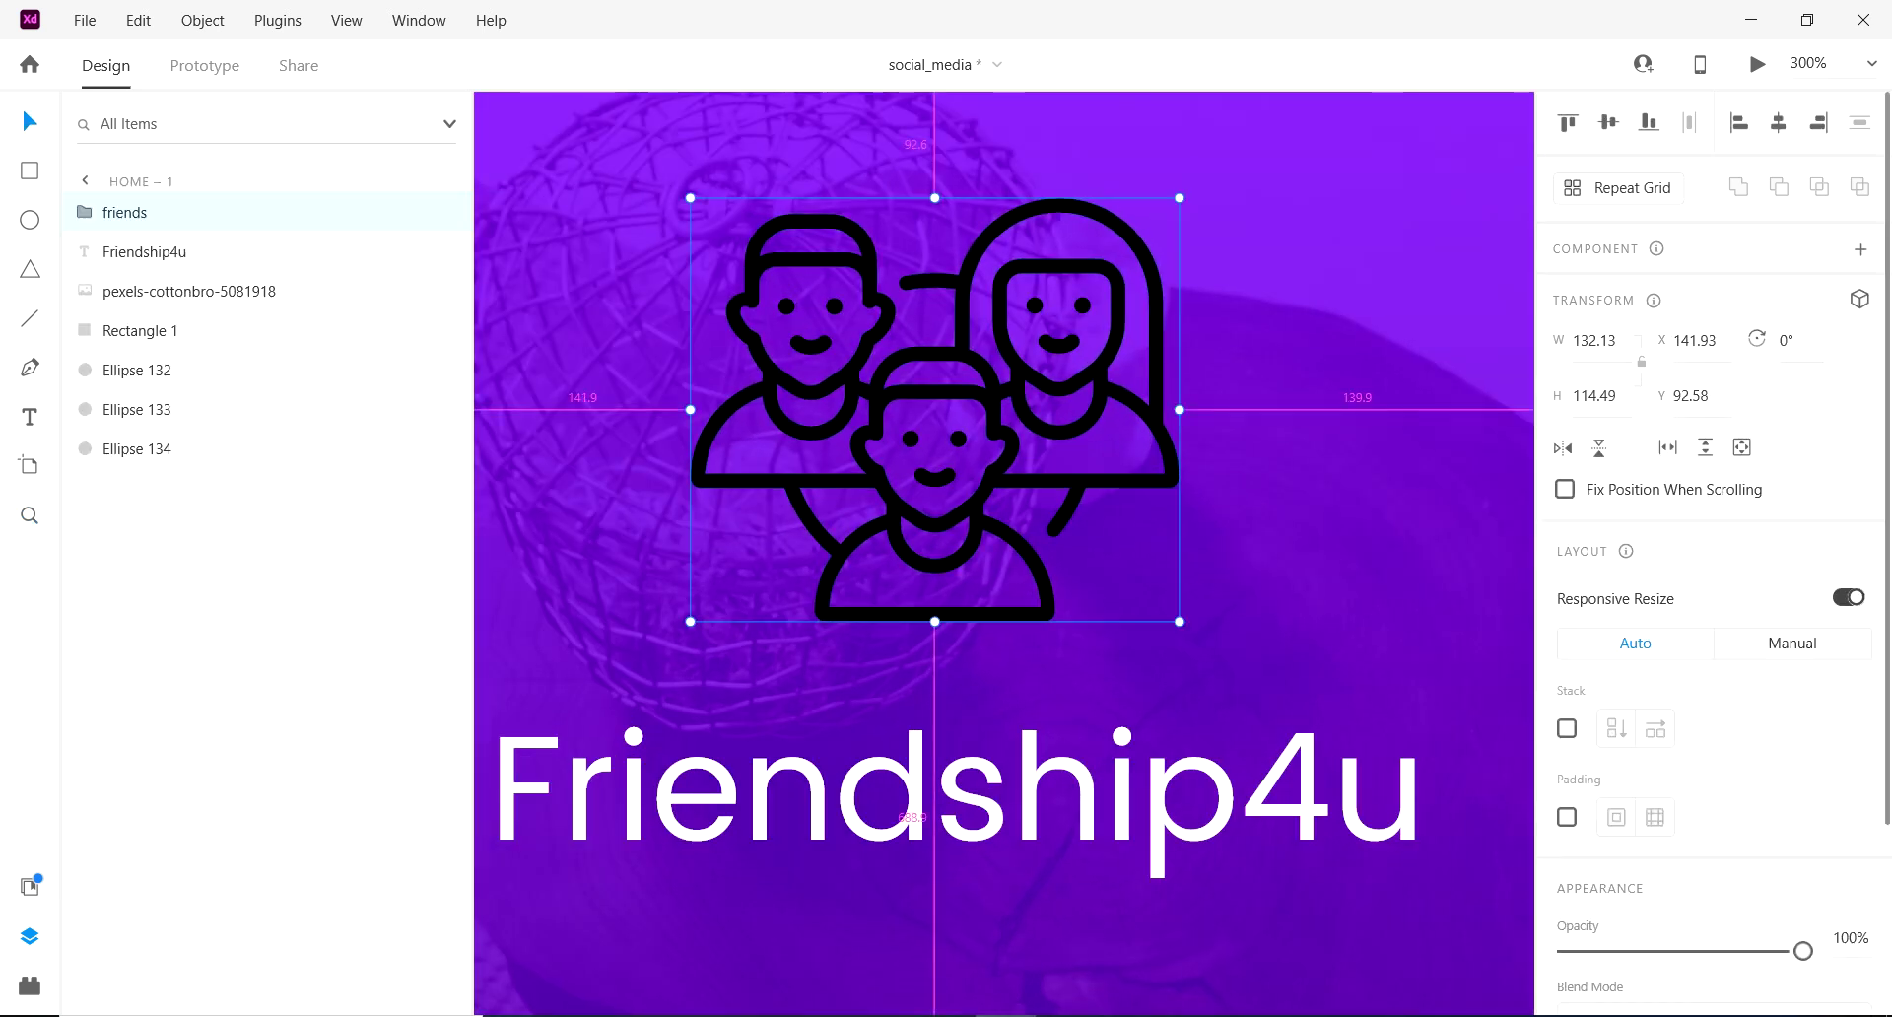
left_click_drag(1180, 621, 1083, 534)
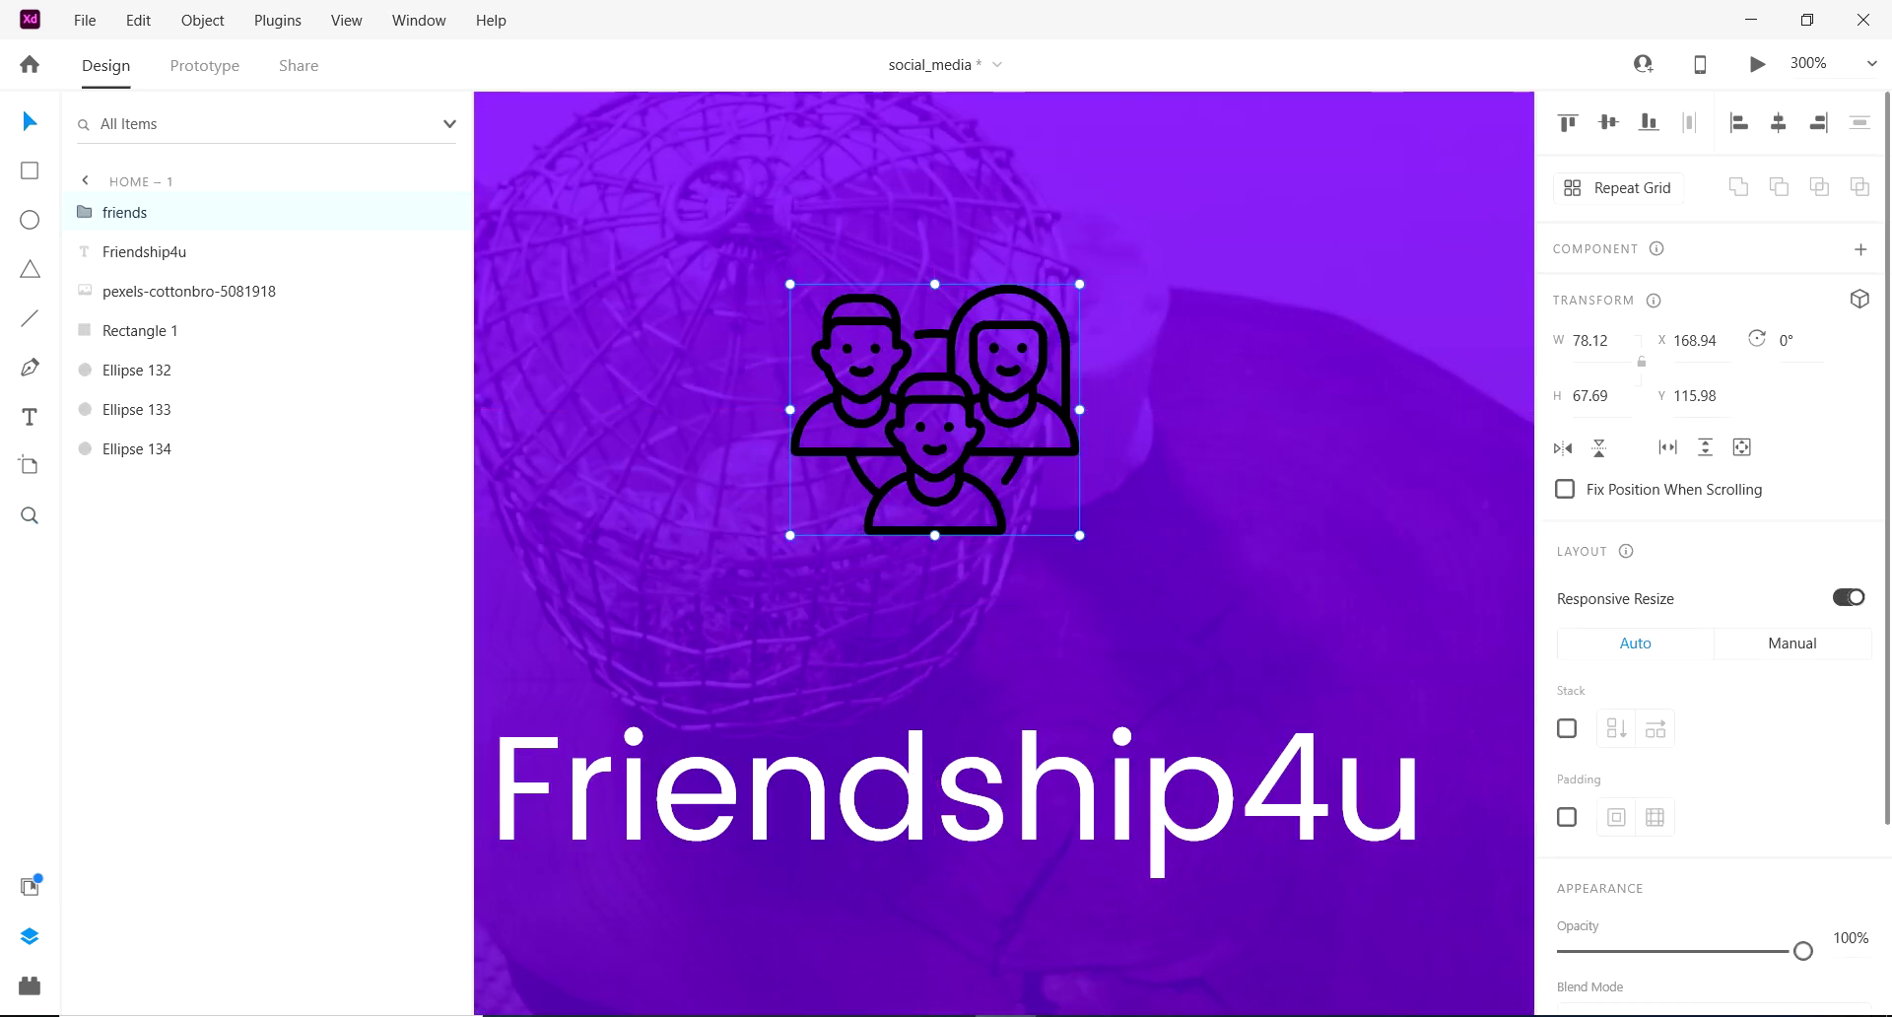
key("shift+Down")
key("shift+Down")
key("shift+Down")
key("shift+Down")
key("shift+Down")
key("shift+Right")
key("shift+Up")
key("Down")
key("Down")
scroll(1713, 552, "down", 3)
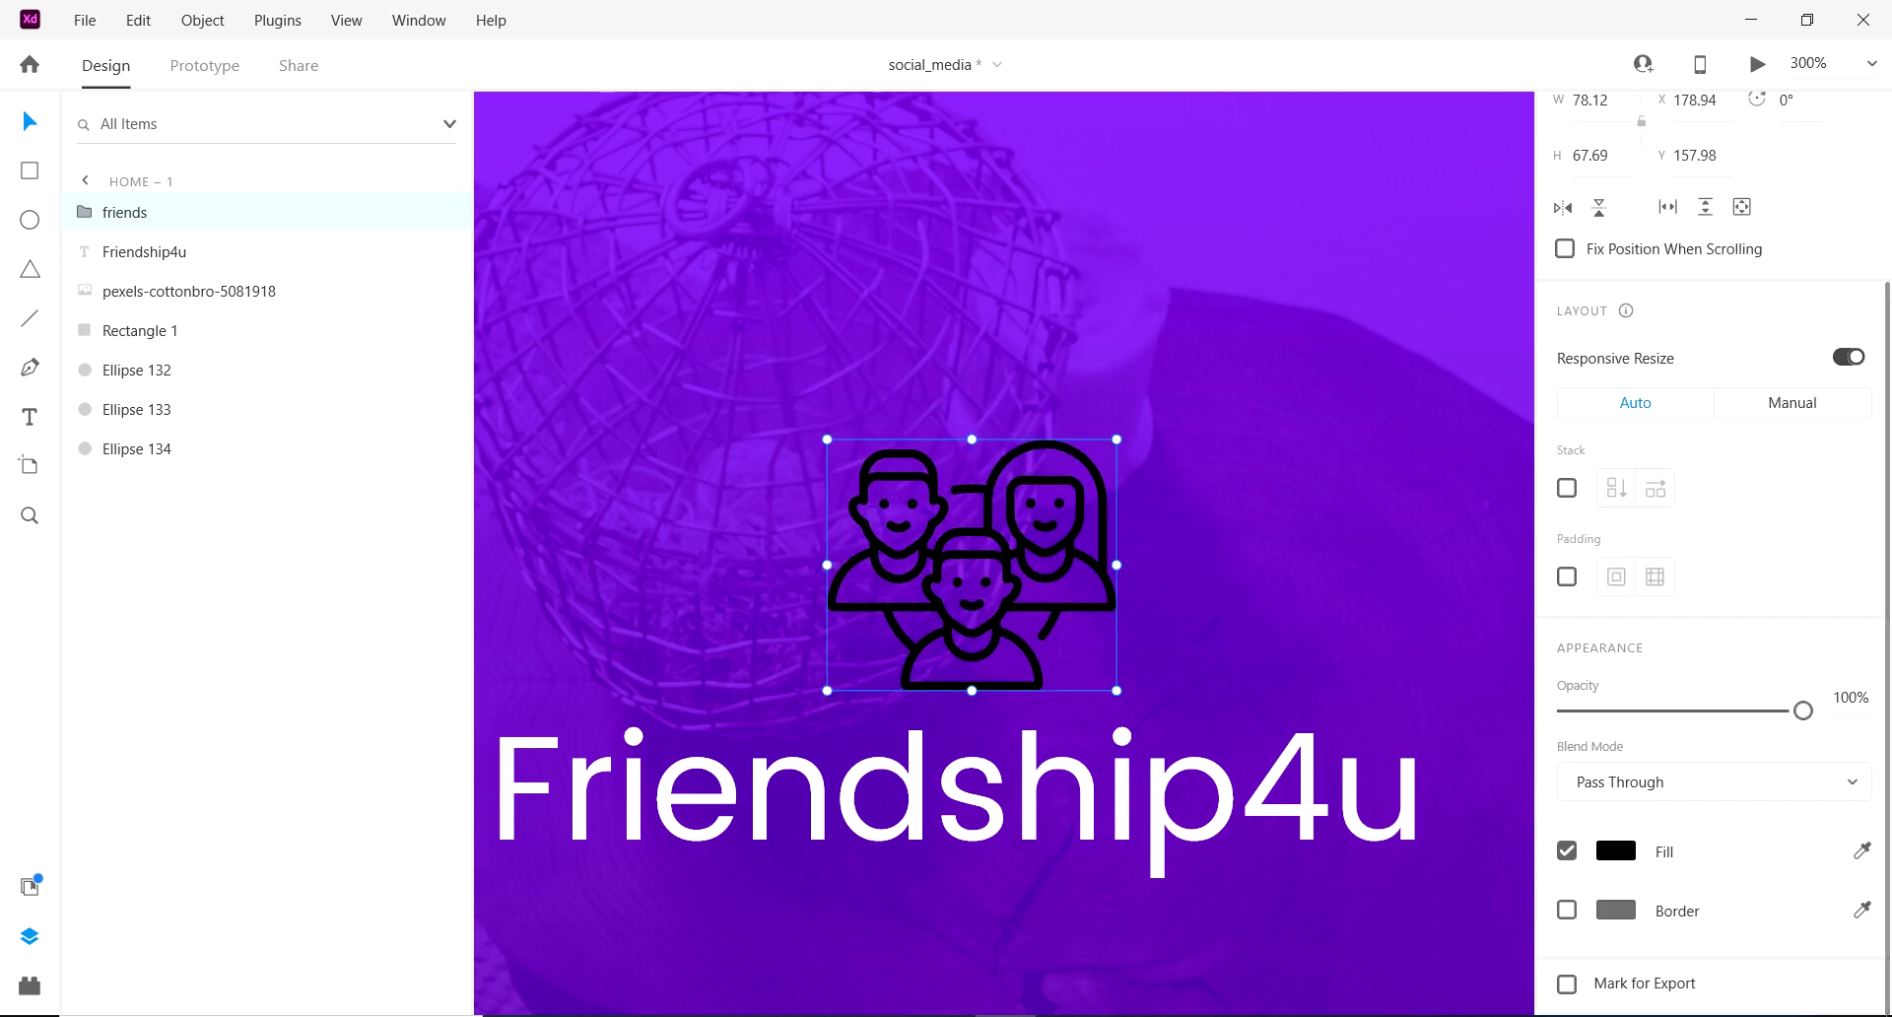
Step: Change the friends icon's fill to white #ffffff
left_click(1617, 851)
left_click(1373, 814)
type("ffffff")
left_click(1281, 394)
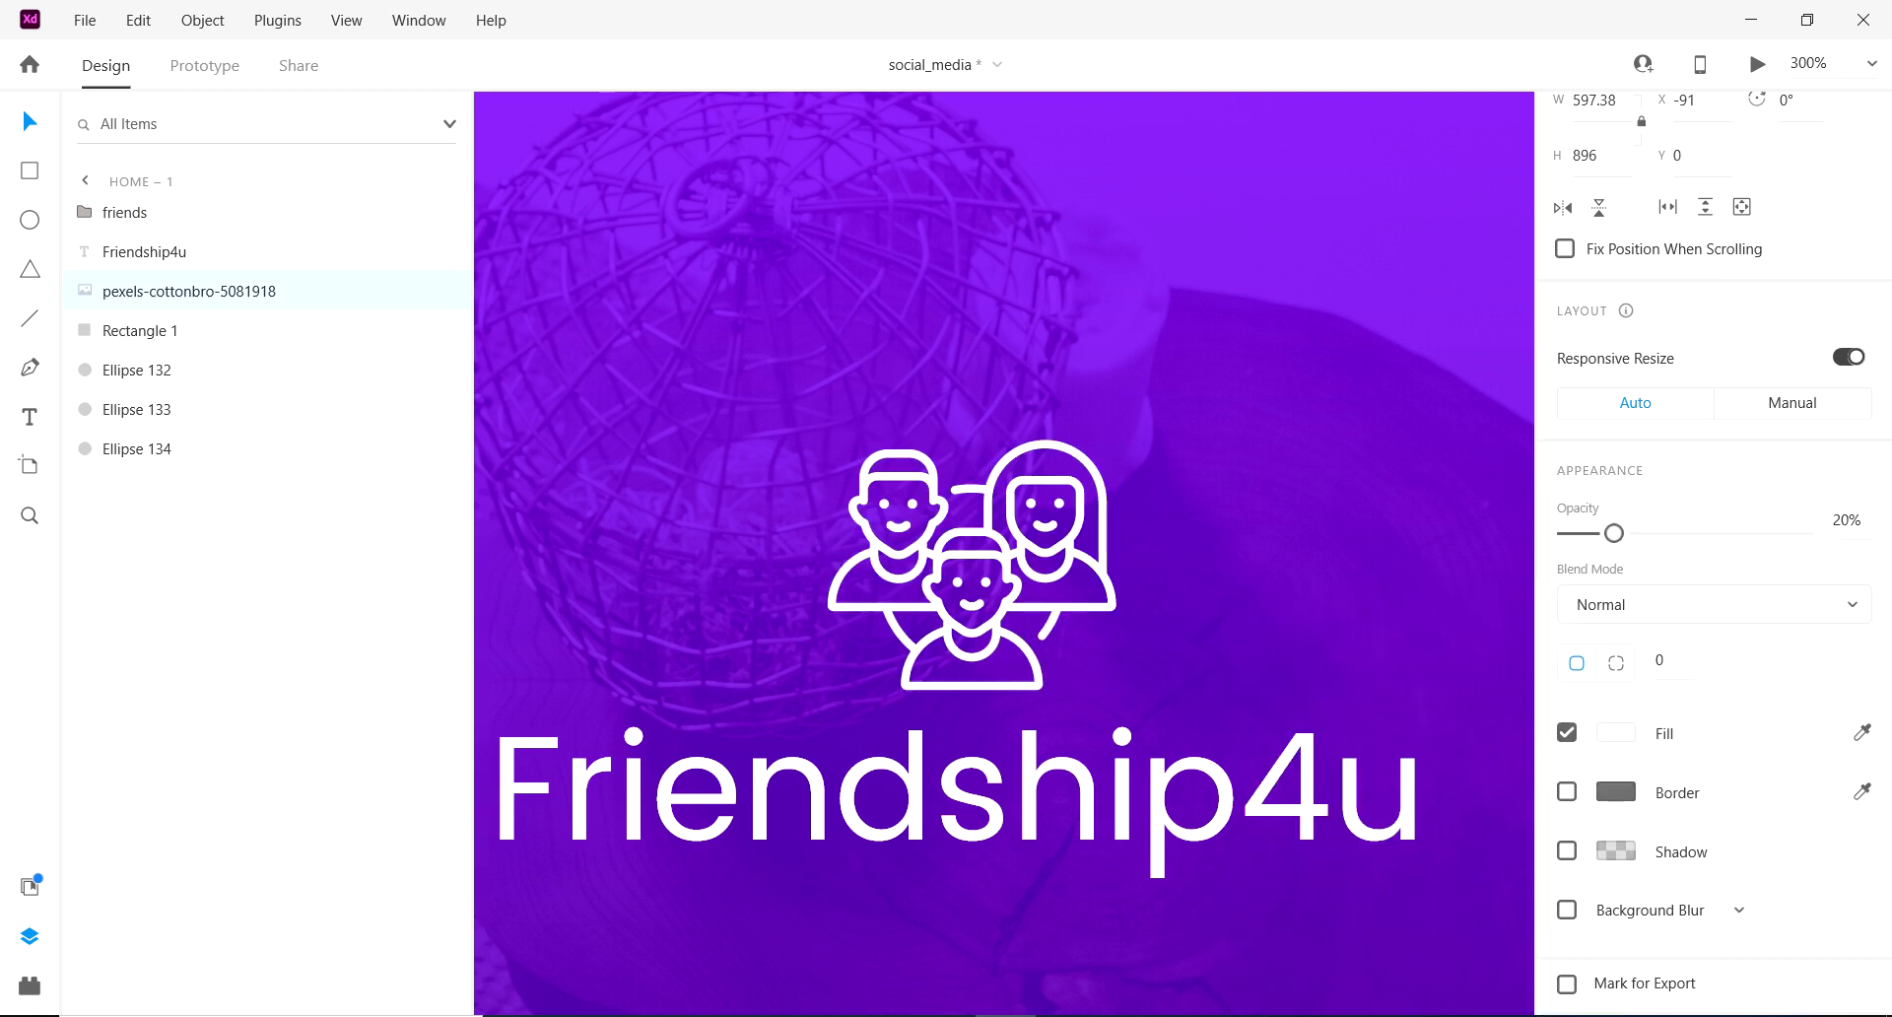
scroll(985, 556, "down", 3)
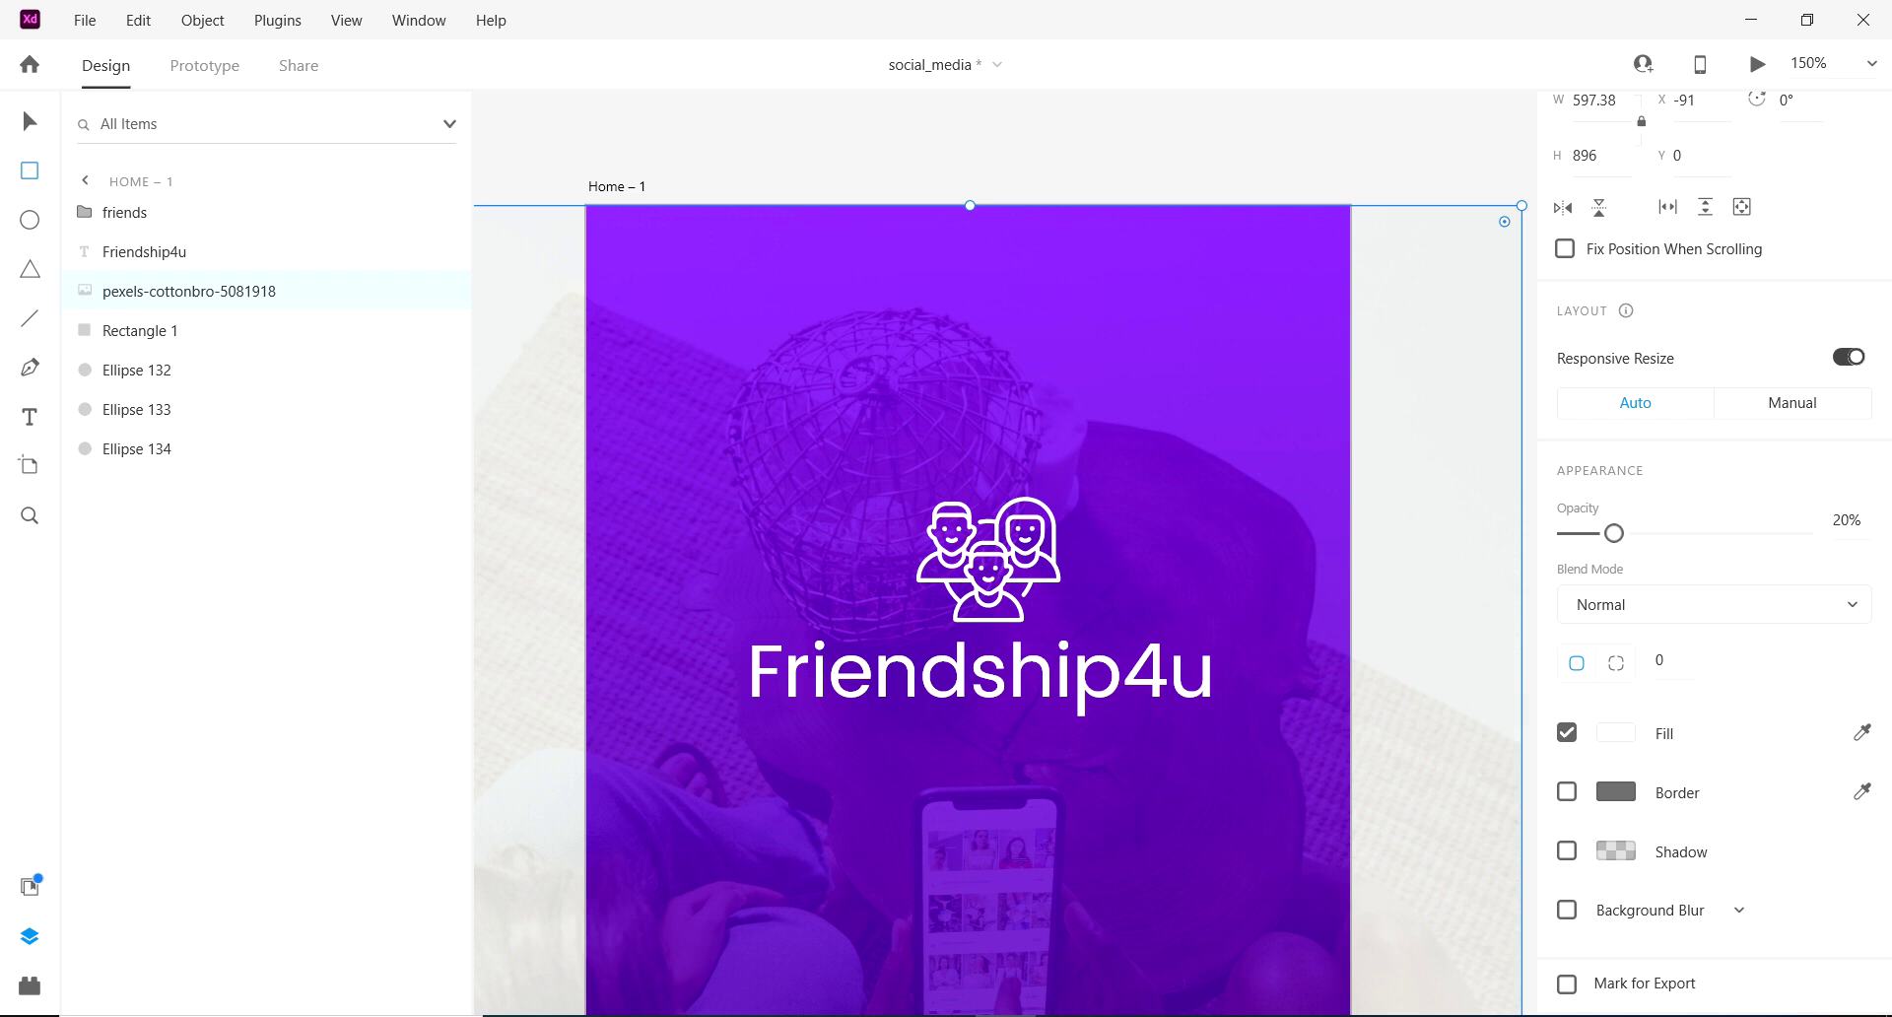
Step: Draw a white guide rectangle and shift the friends icon slightly left
mouse_move(586, 205)
left_mouse_down()
mouse_move(897, 761)
mouse_move(1347, 754)
left_mouse_up()
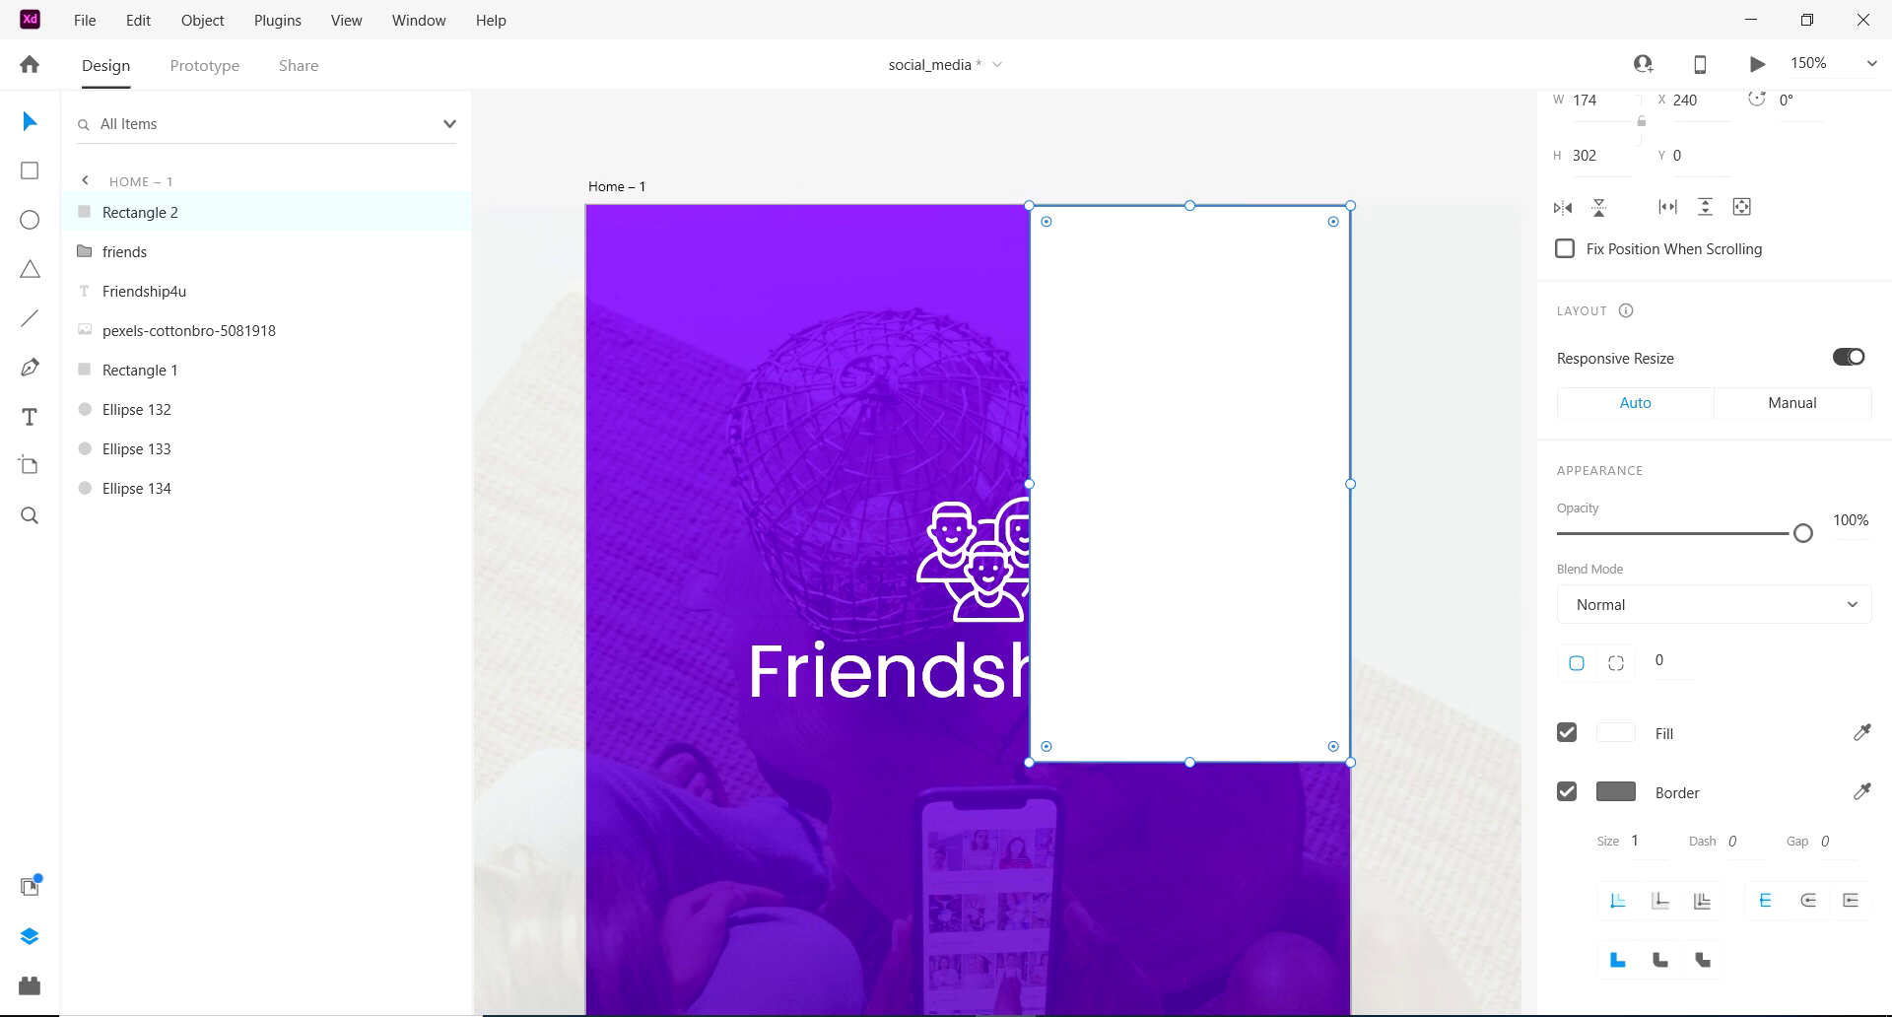
right_click(1005, 631)
key("Escape")
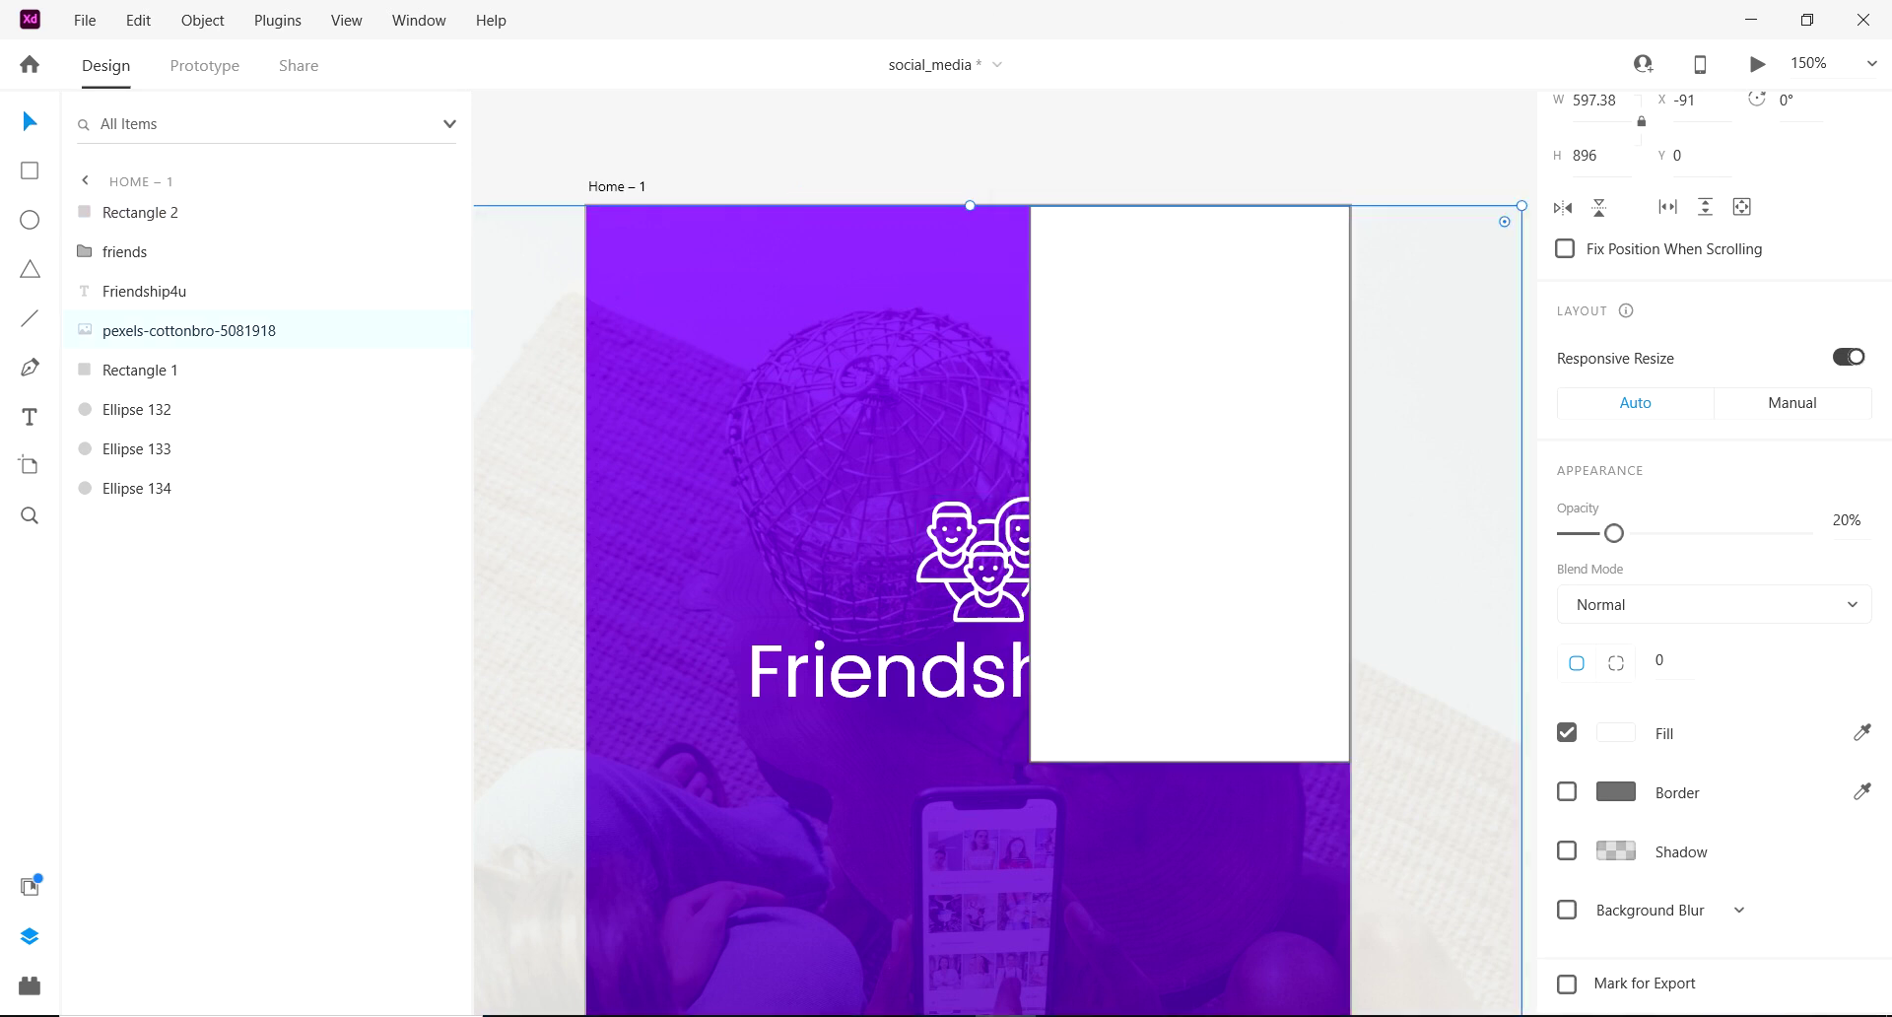
left_click(986, 562)
left_click_drag(986, 562, 964, 562)
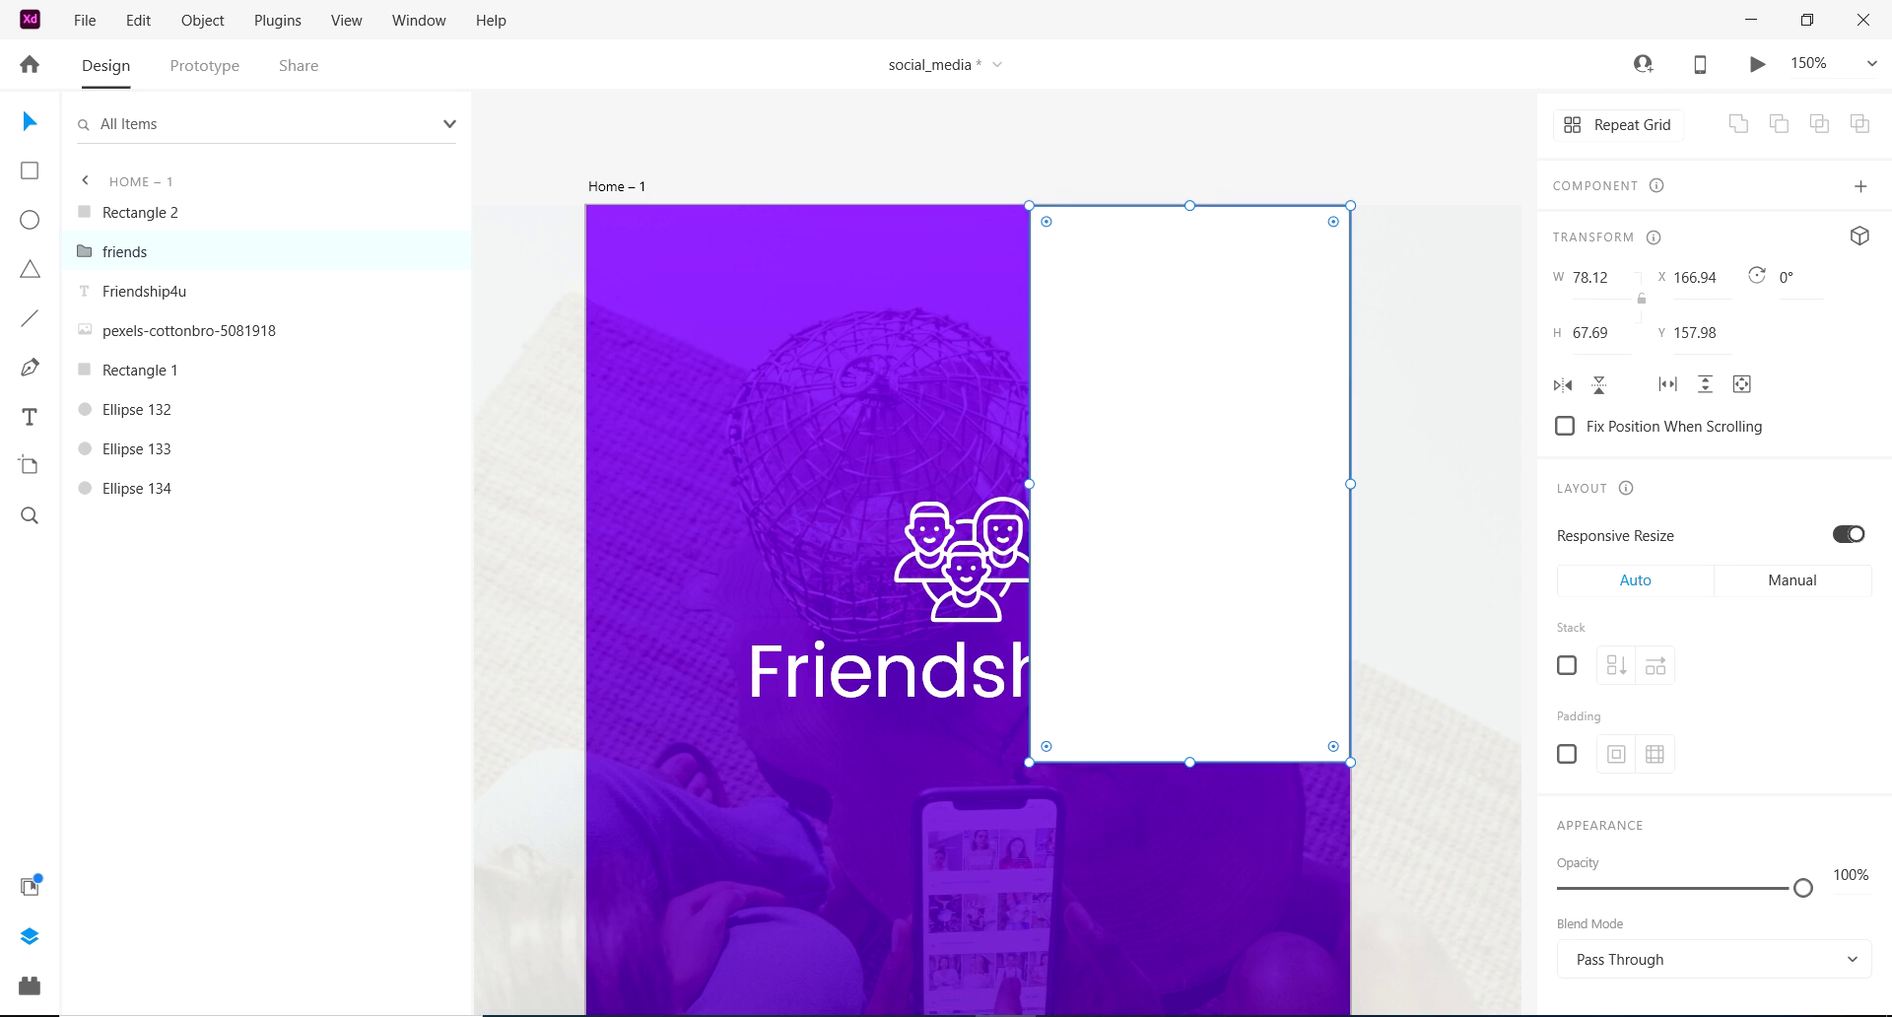
right_click(1183, 473)
key("Escape")
Step: Narrow the guide rectangle to mark the margin and align the title against it
mouse_move(1183, 473)
left_mouse_down()
mouse_move(672, 622)
mouse_move(738, 613)
left_mouse_up()
mouse_move(907, 622)
left_mouse_down()
mouse_move(697, 622)
mouse_move(1284, 622)
left_mouse_up()
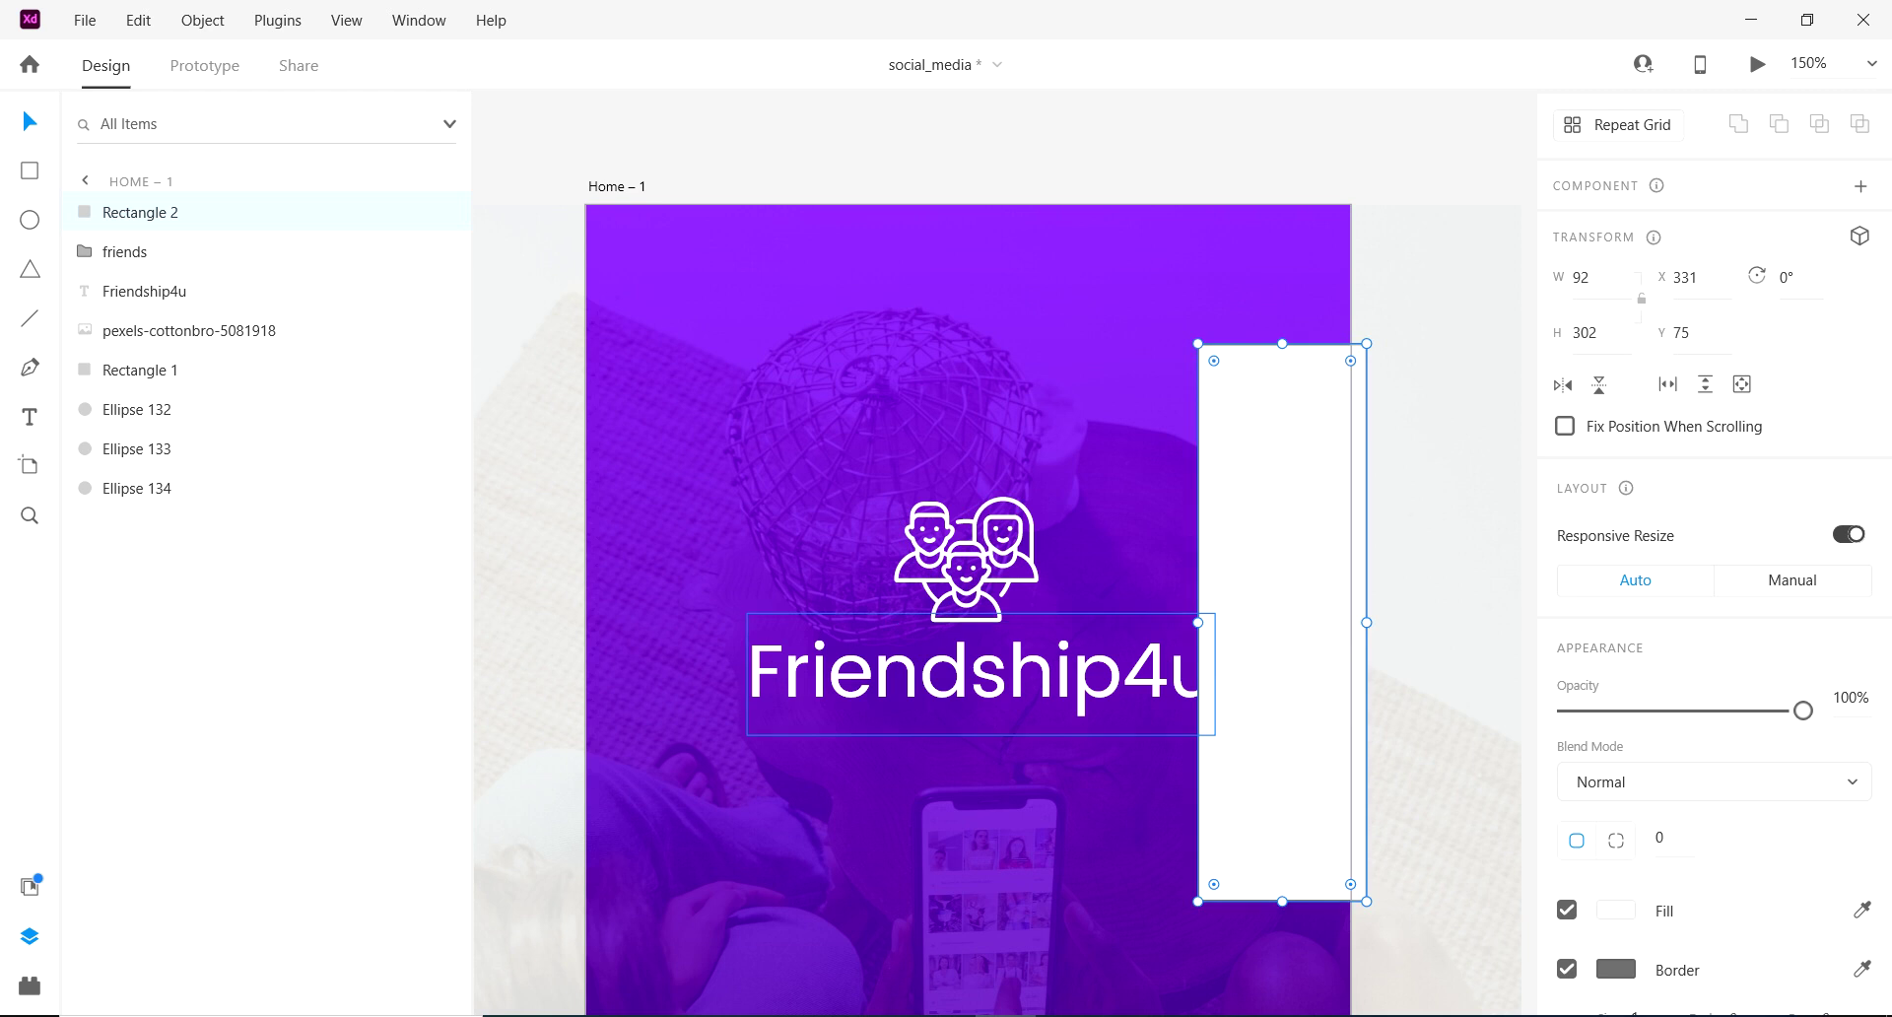
left_click_drag(1084, 670, 1065, 670)
key("Left")
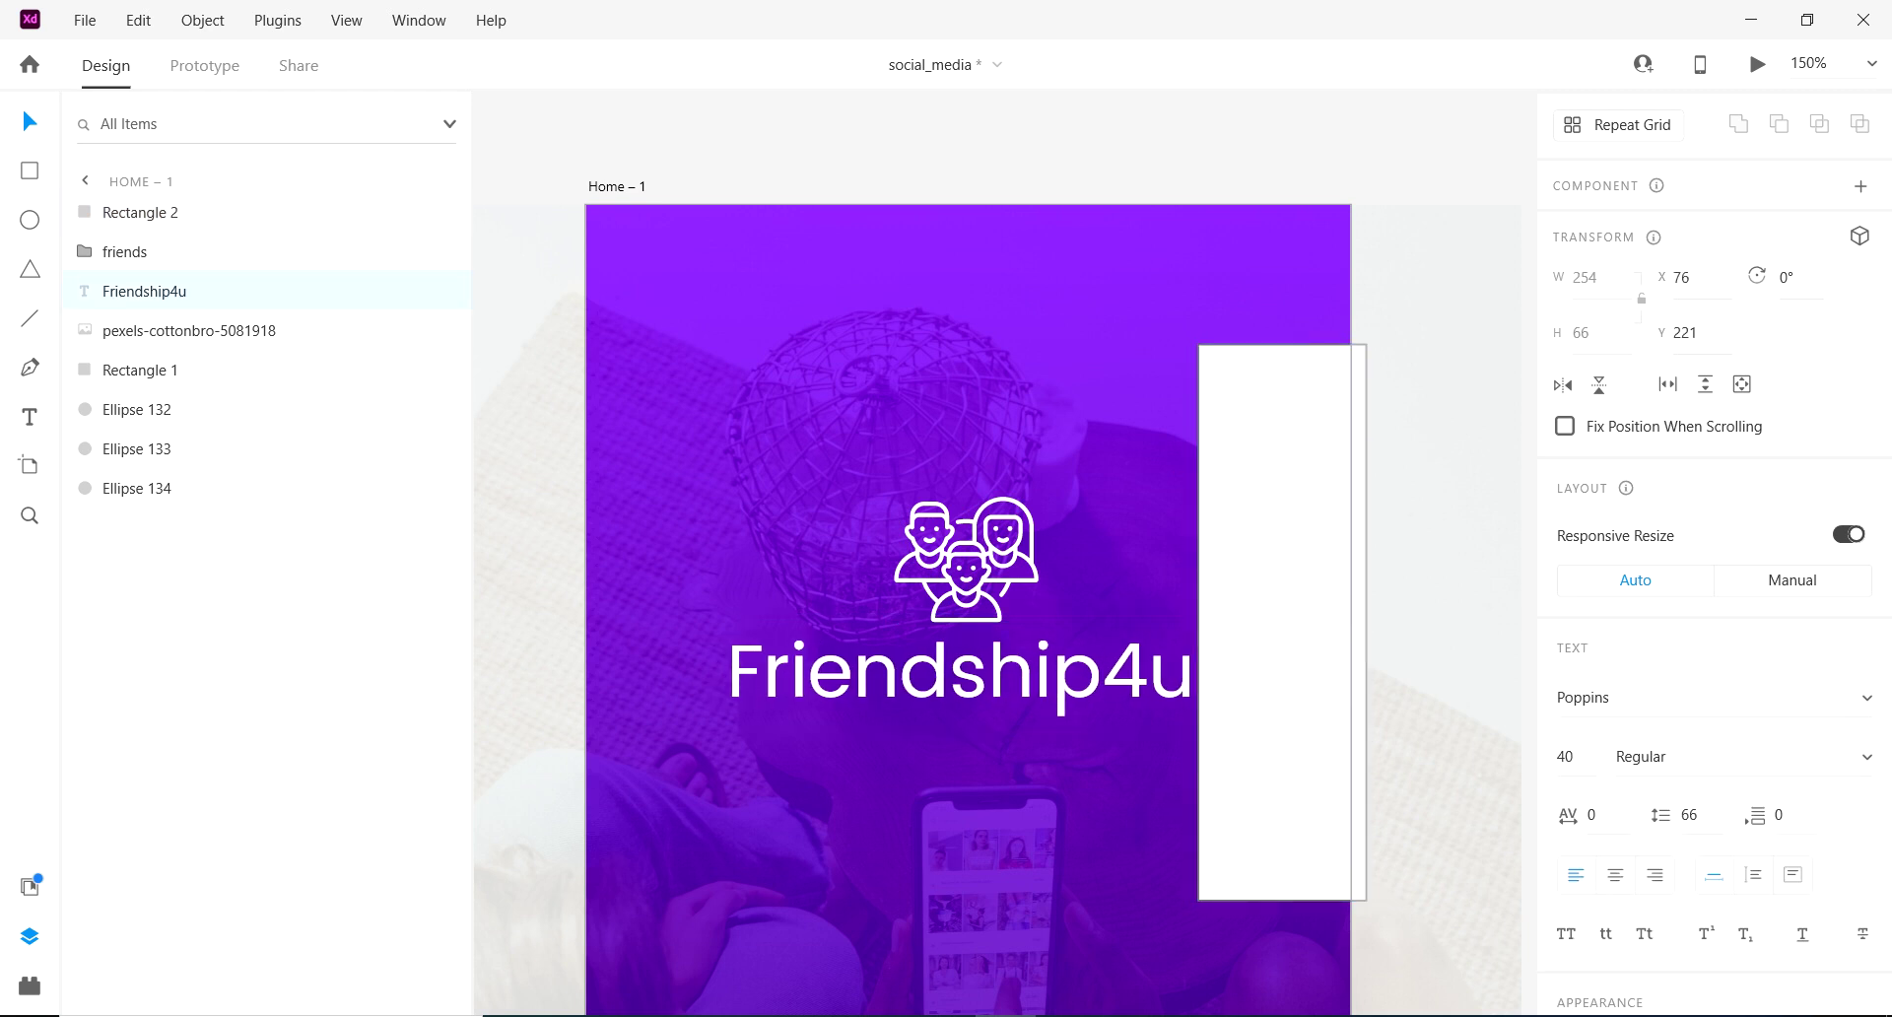
Step: Delete the temporary white guide rectangle and zoom out to the whole artboard
right_click(1280, 621)
key("Escape")
key("Delete")
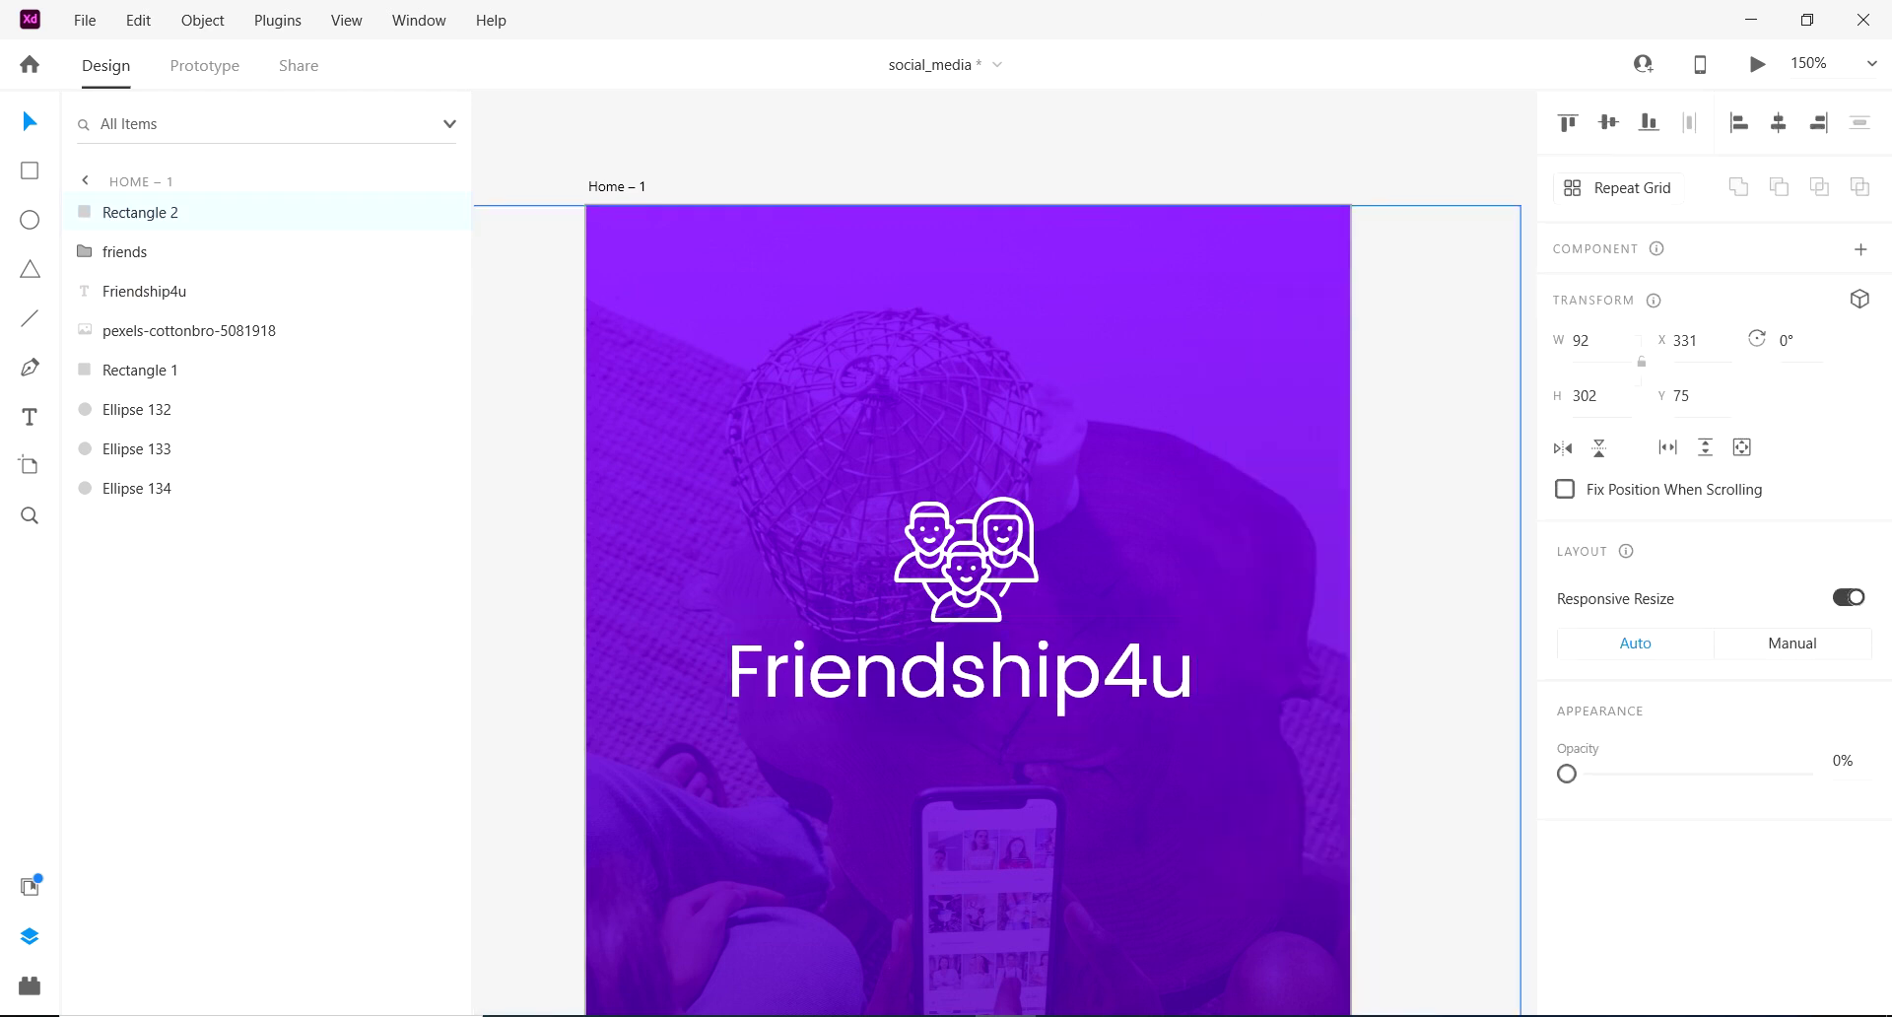
key("ctrl+minus")
key("ctrl+minus")
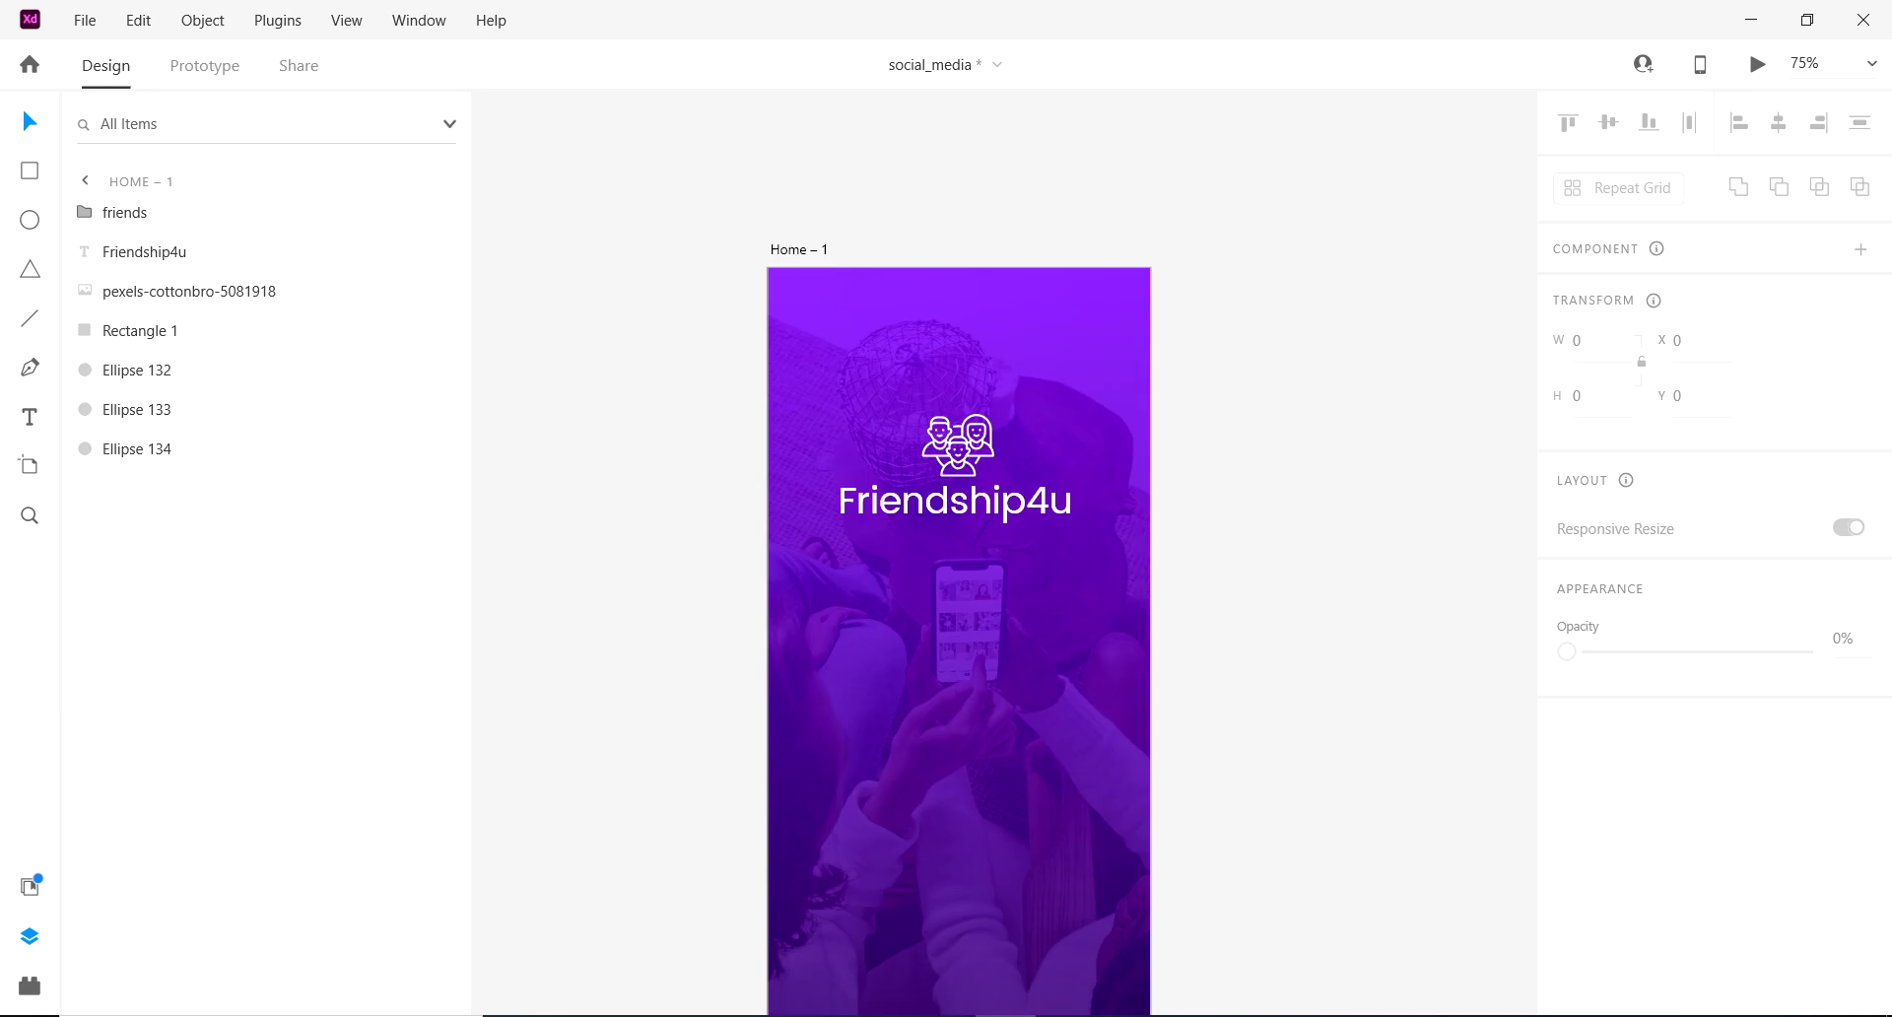
scroll(958, 552, "down", 5)
key("z")
left_click(847, 876)
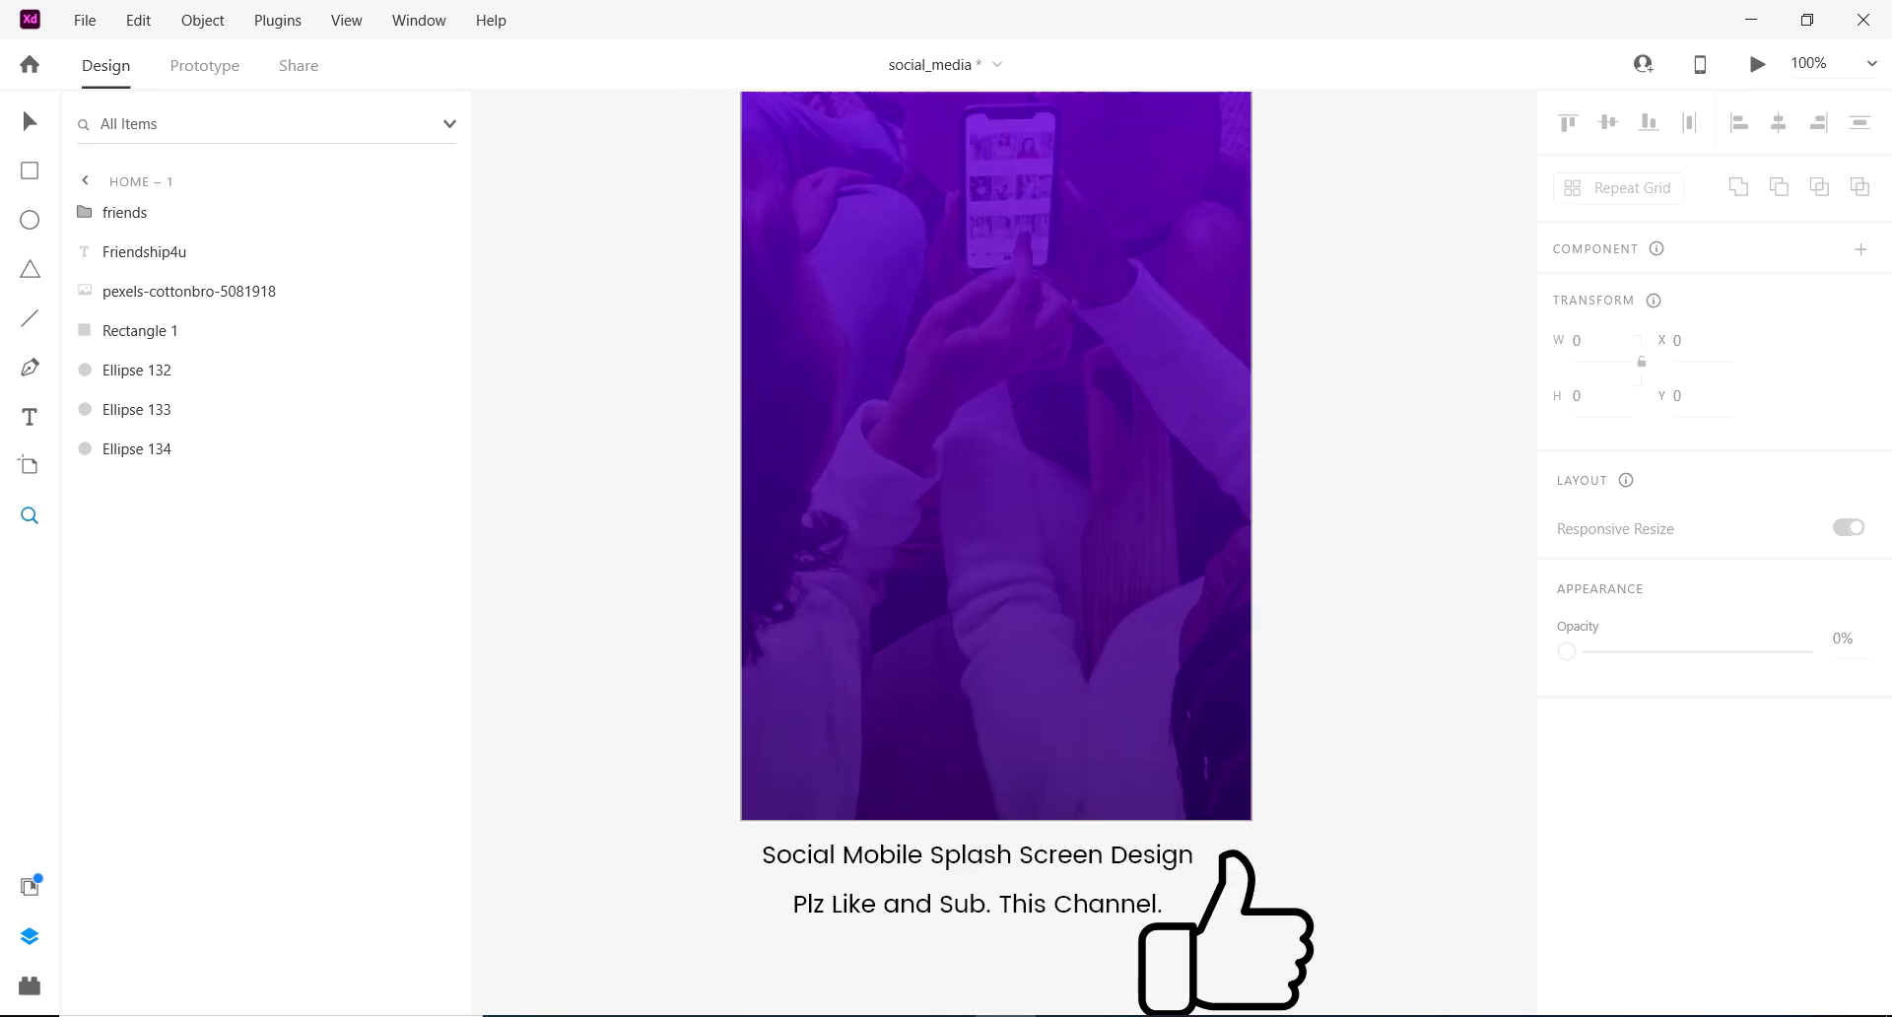
scroll(989, 552, "up", 5)
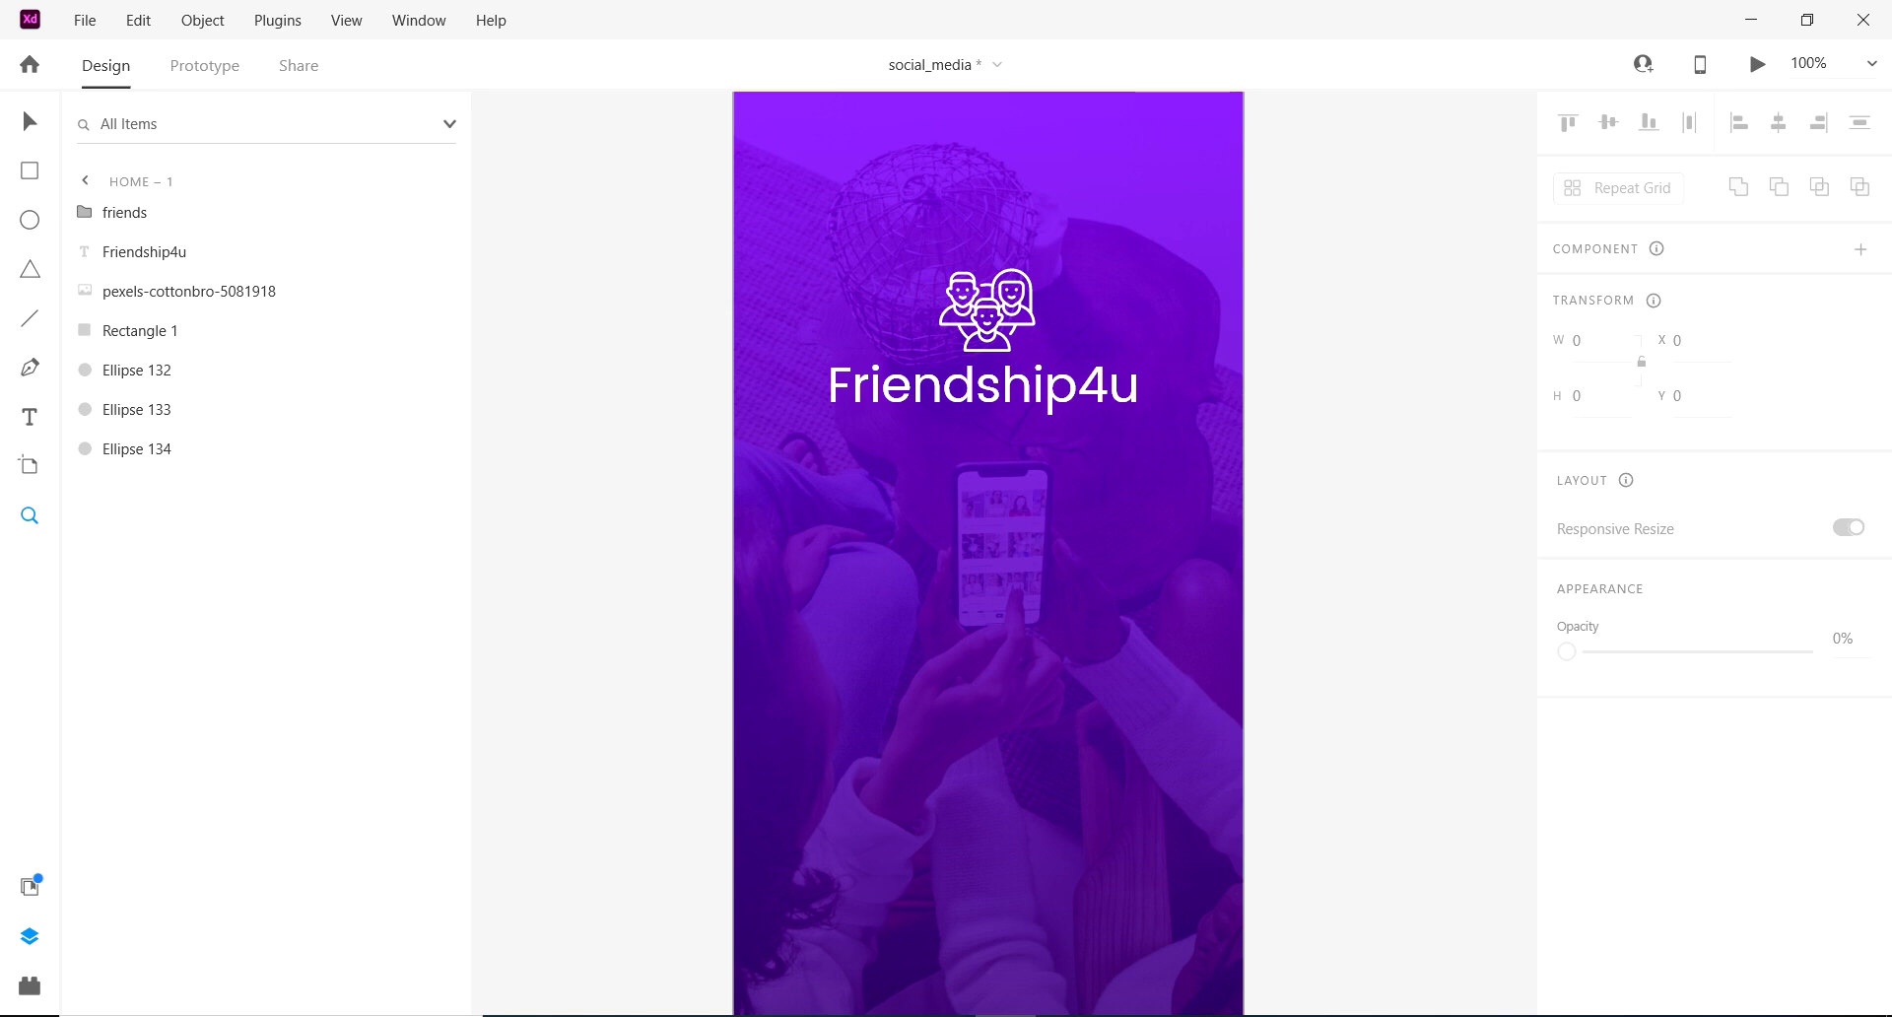
scroll(977, 552, "down", 2)
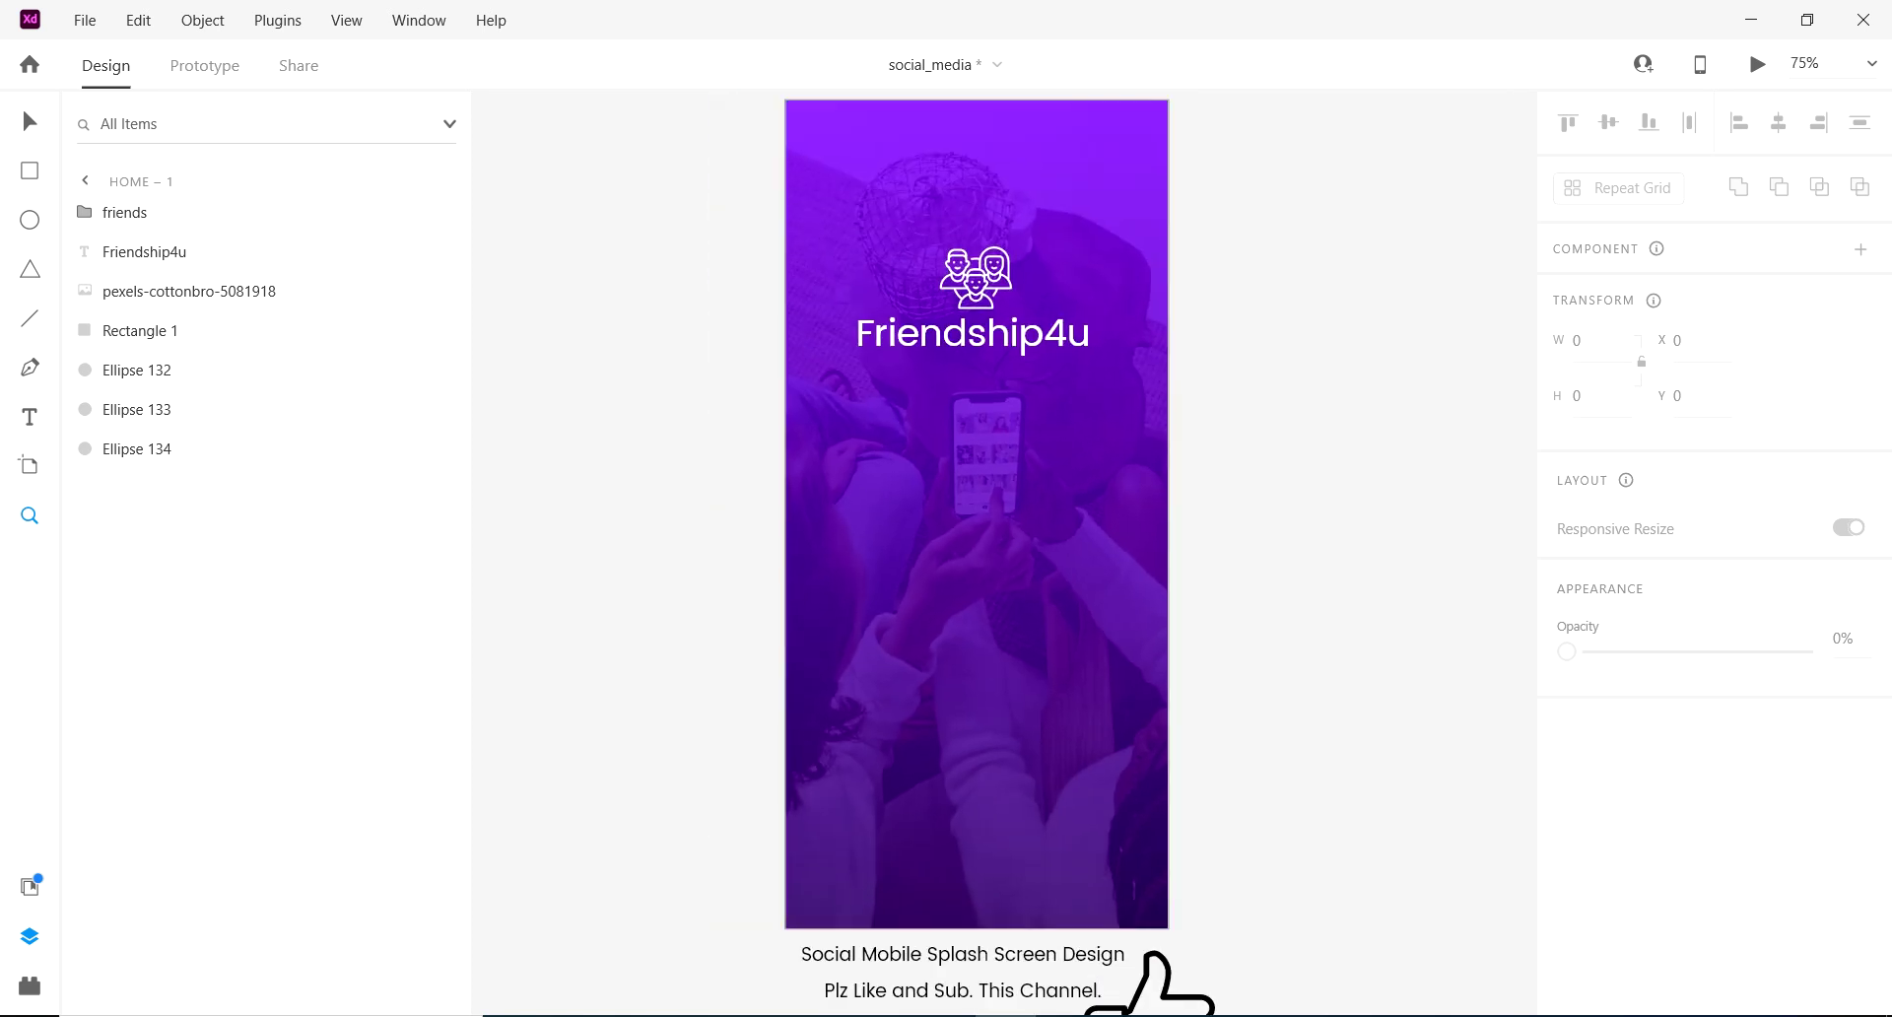